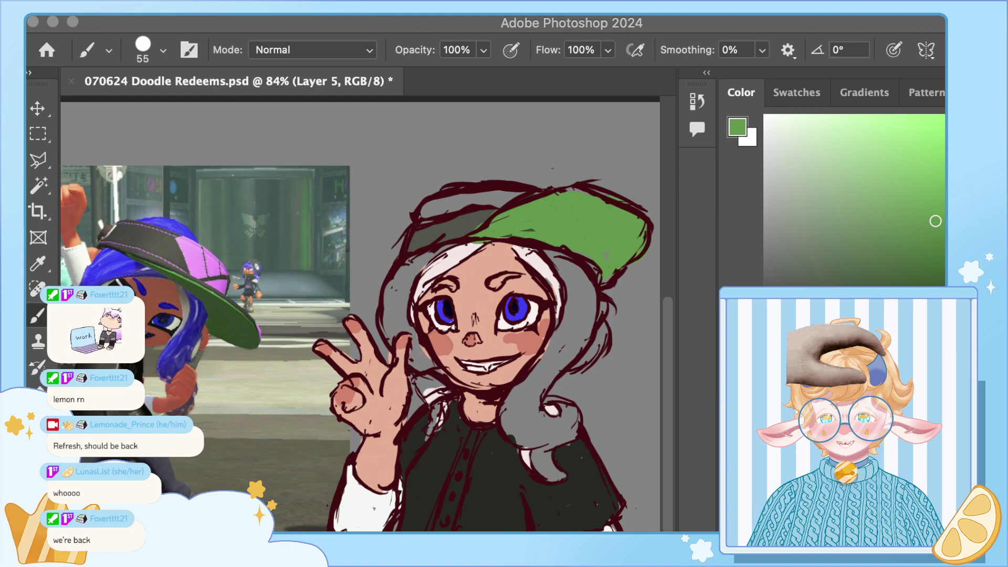
Step: Sample the dark grey of the reference character's cap as the brush colour
click(38, 264)
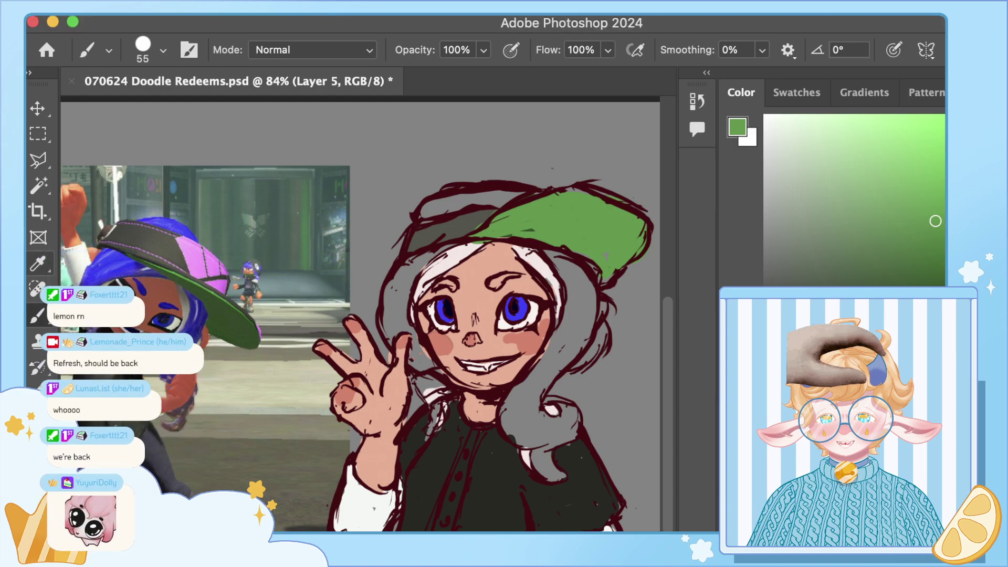
drag(320, 273, 297, 240)
key(super+z)
key(i)
click(142, 238)
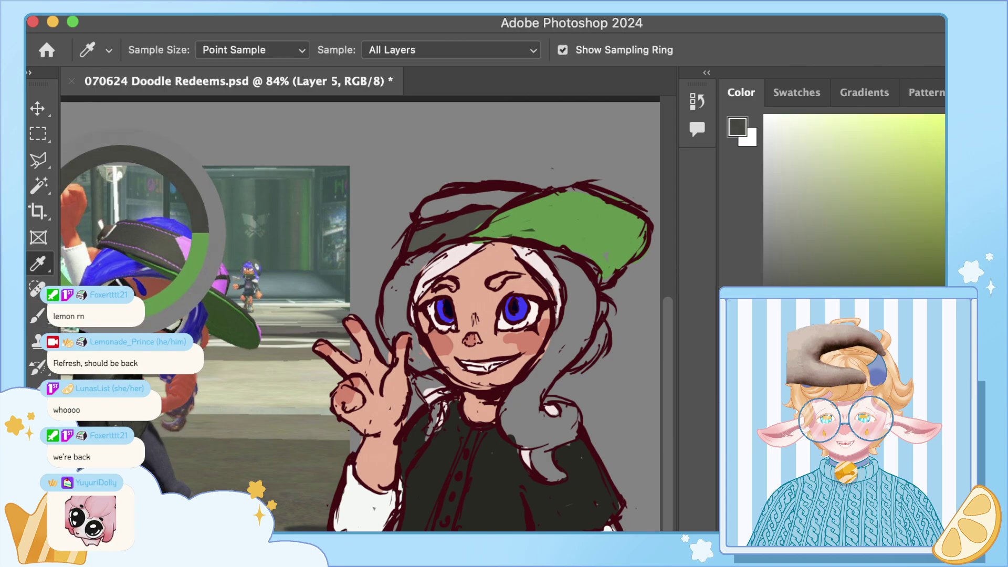
key(b)
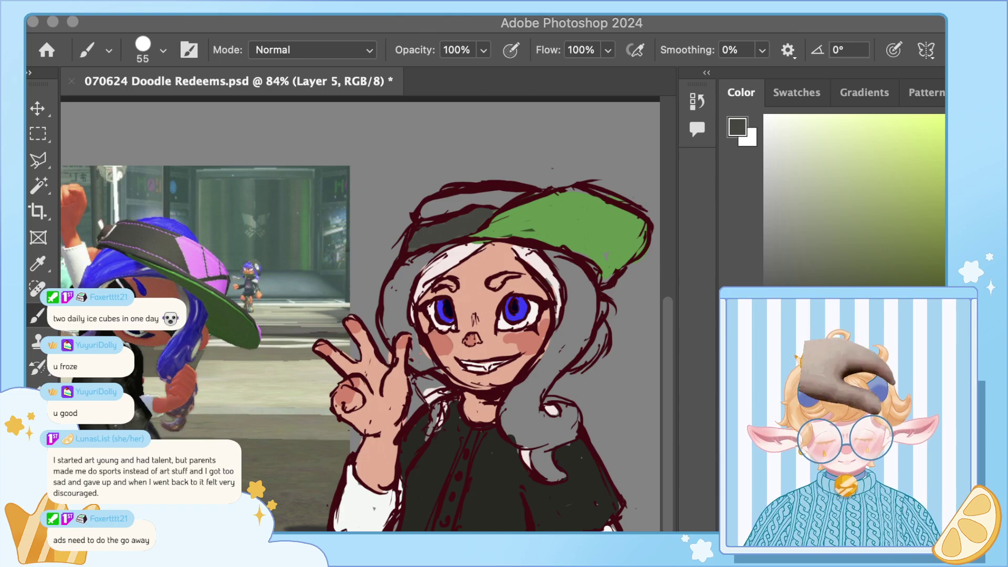
key(super+Tab)
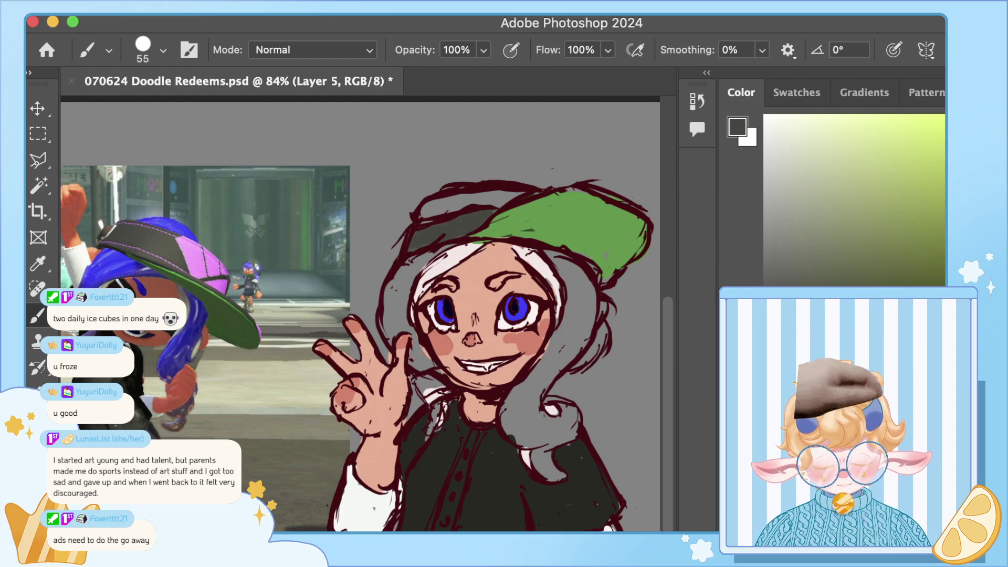
key(alt+bracketleft)
key(alt+bracketleft)
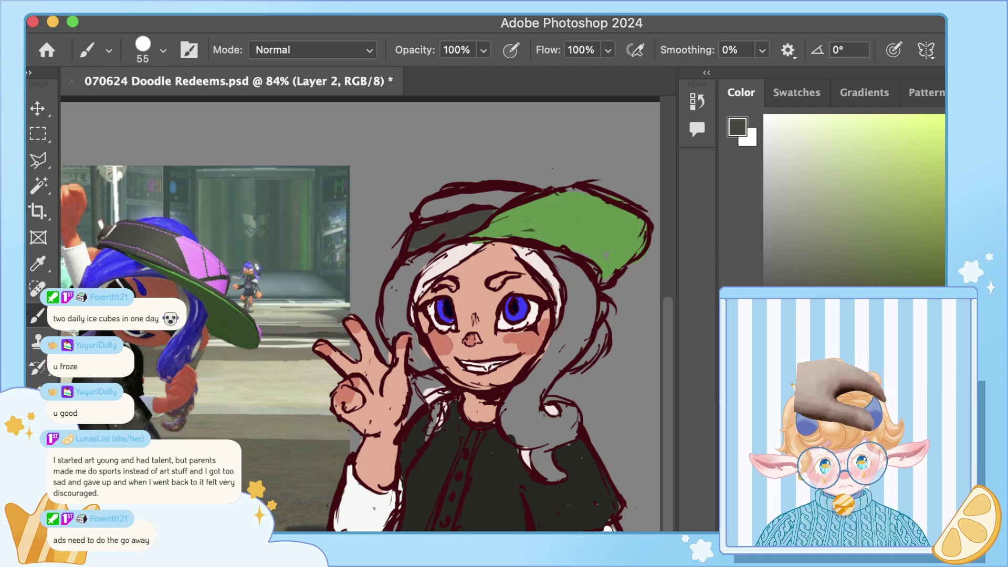
key(alt+bracketright)
key(alt+bracketright)
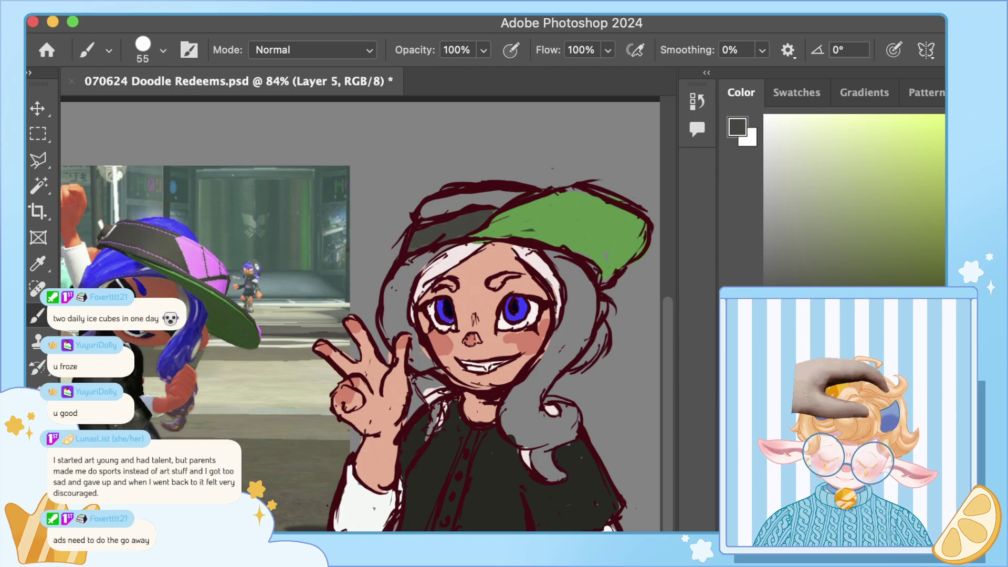
Step: Sample the near-black of the drawn character's pupil and recolour the eyelash lines around both eyes on Layer 5
key(i)
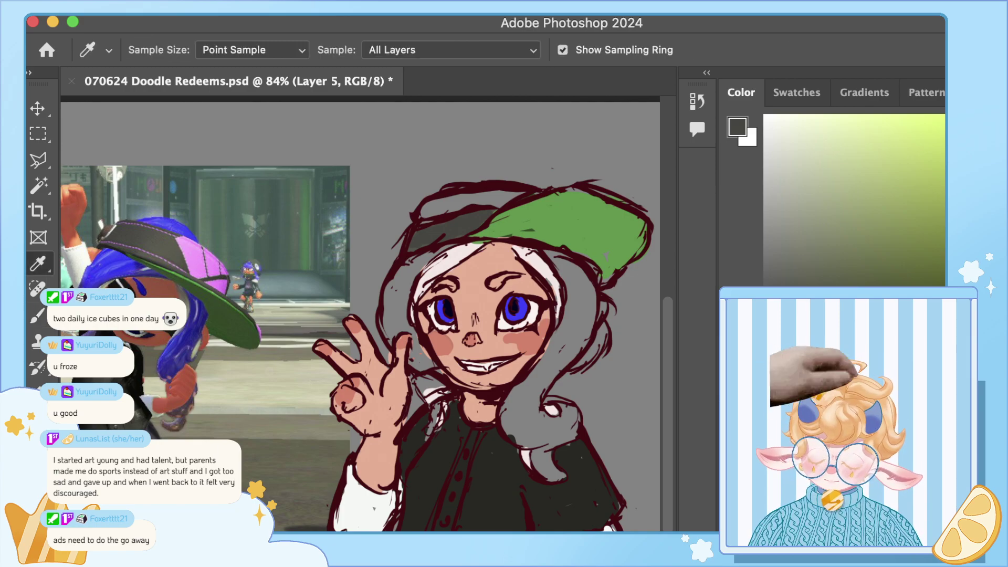
scroll(353, 405, up, 5)
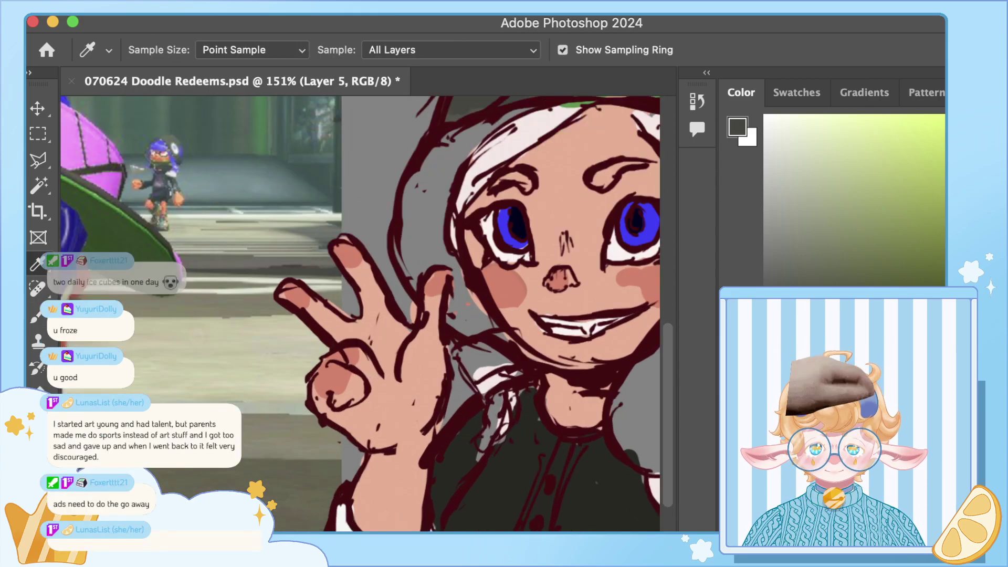
scroll(353, 404, right, 3)
click(506, 292)
scroll(506, 292, down, 4)
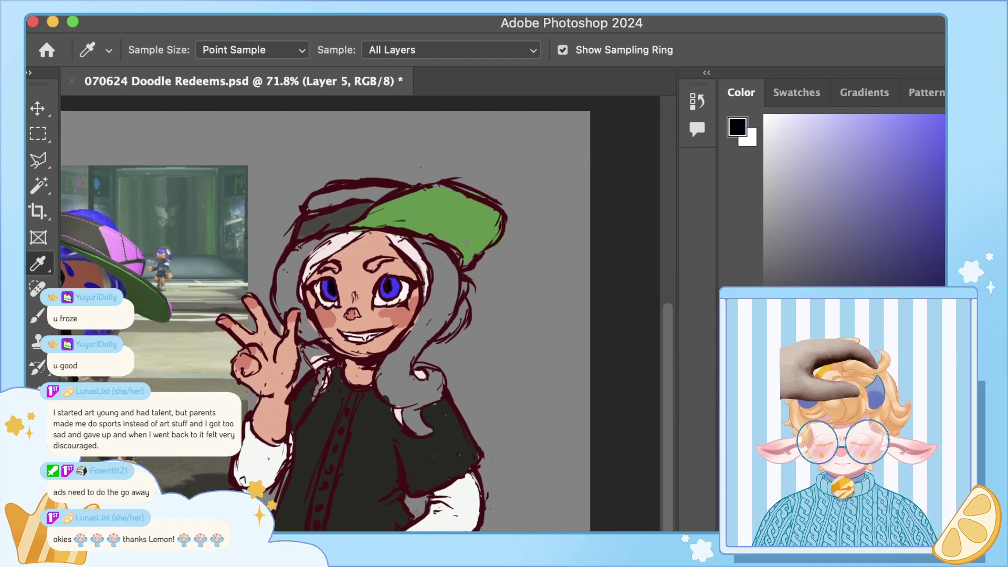
key(b)
mouse_move(387, 281)
mouse_down()
mouse_move(389, 291)
mouse_move(305, 288)
mouse_move(325, 306)
mouse_move(339, 296)
mouse_move(407, 299)
mouse_move(420, 287)
mouse_move(379, 279)
mouse_up()
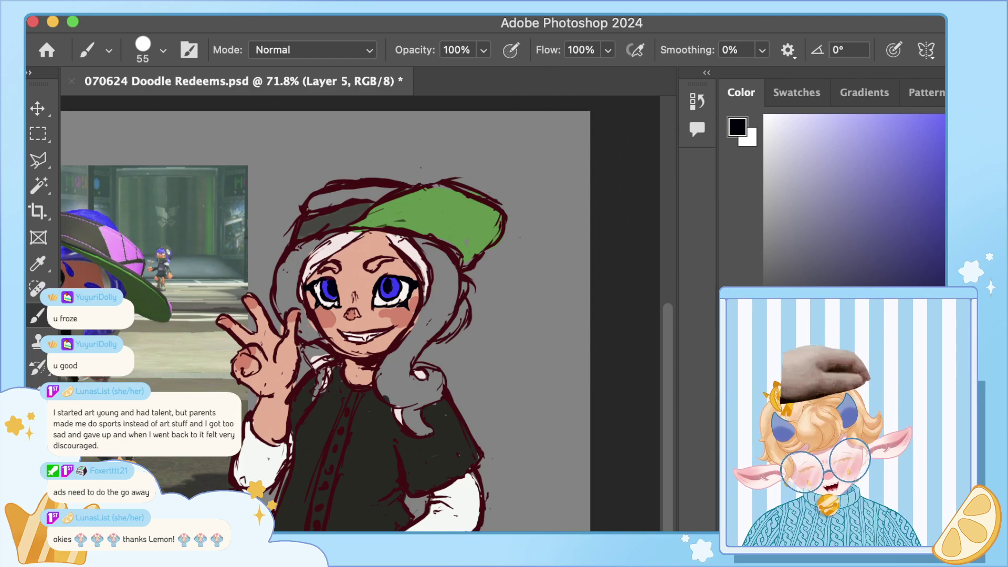
Step: Recolour the line art of the vest's front placket, buttons, collar and shoulder in near-black
drag(331, 483, 318, 528)
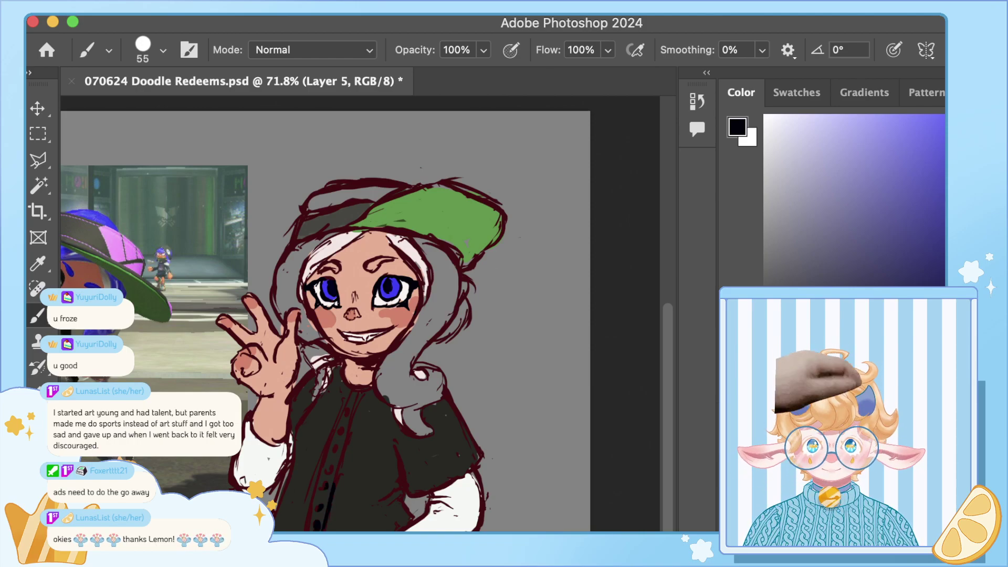
drag(323, 463, 310, 528)
drag(283, 493, 276, 517)
drag(293, 466, 276, 501)
drag(324, 451, 318, 465)
mouse_move(336, 447)
mouse_down()
mouse_move(323, 462)
mouse_move(335, 486)
mouse_up()
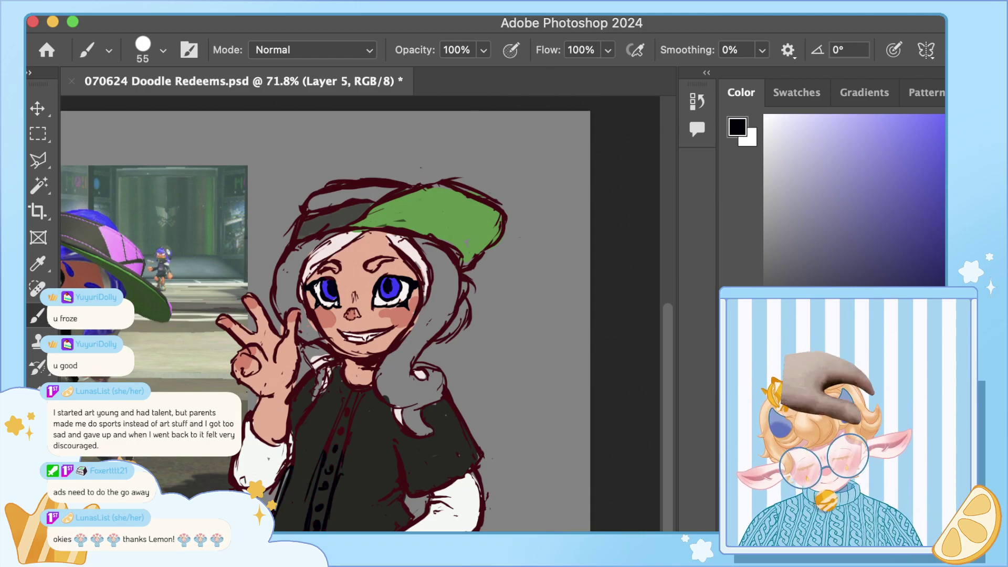
drag(337, 423, 324, 456)
drag(354, 409, 342, 424)
drag(357, 384, 344, 410)
mouse_move(347, 369)
mouse_down()
mouse_move(341, 386)
mouse_move(337, 370)
mouse_up()
drag(361, 385, 359, 396)
drag(342, 360, 334, 366)
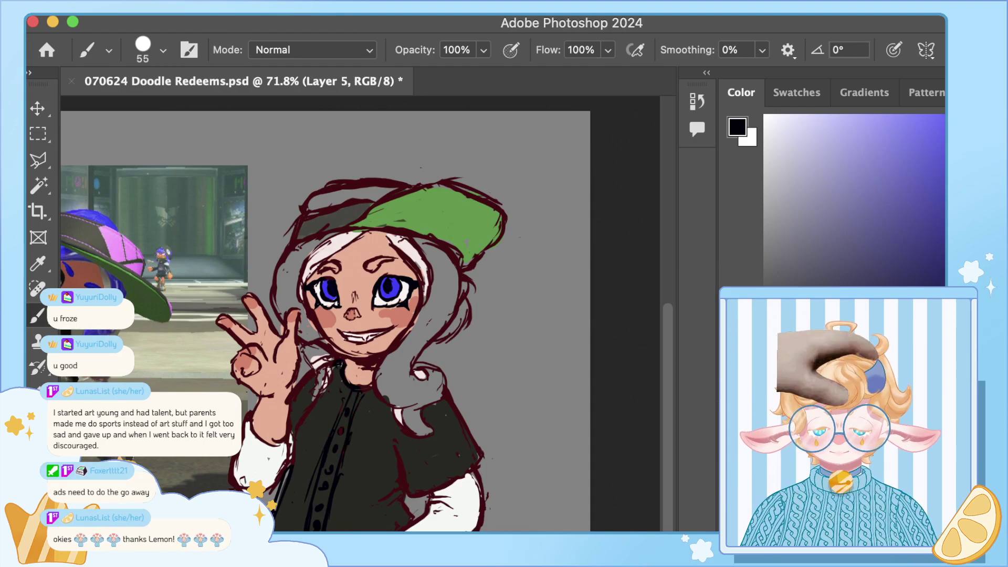
mouse_move(307, 414)
mouse_down()
mouse_move(299, 424)
mouse_move(311, 371)
mouse_move(306, 413)
mouse_up()
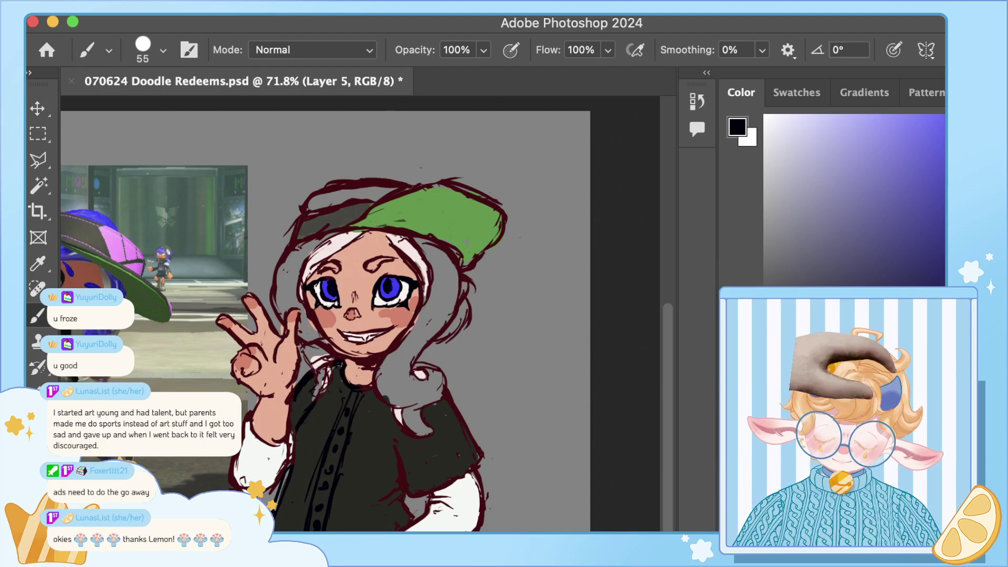
Step: Recolour the outlines of the vest's side, sleeve hem and outer shoulder in near-black
mouse_move(396, 447)
mouse_down()
mouse_move(408, 510)
mouse_move(411, 497)
mouse_up()
drag(459, 476, 435, 488)
drag(483, 447, 467, 473)
drag(476, 423, 461, 444)
mouse_move(464, 397)
mouse_down()
mouse_move(449, 423)
mouse_move(446, 401)
mouse_up()
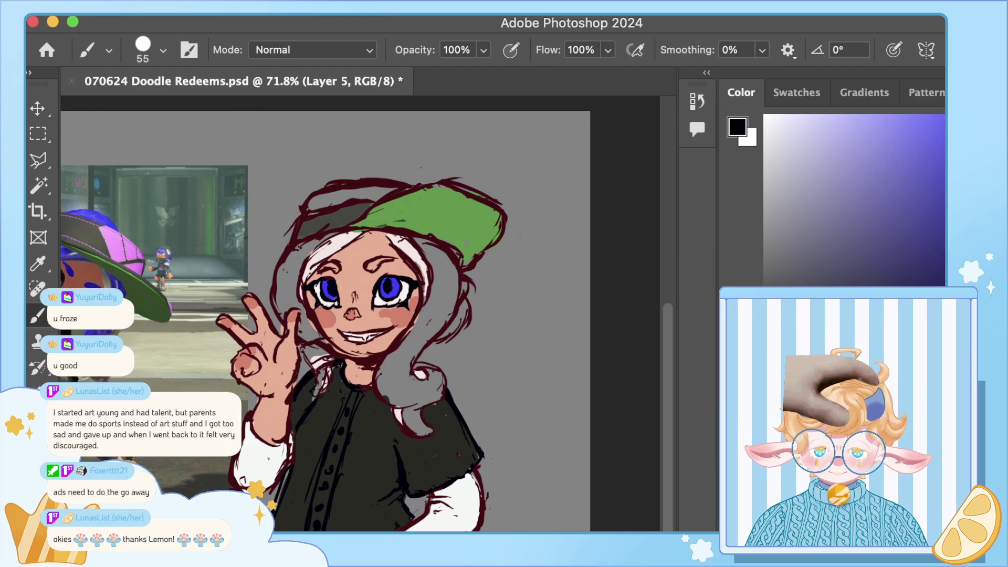
Step: Sample the skin tone from the character's face and fill the ear beside the hair with it on Layer 3
key(i)
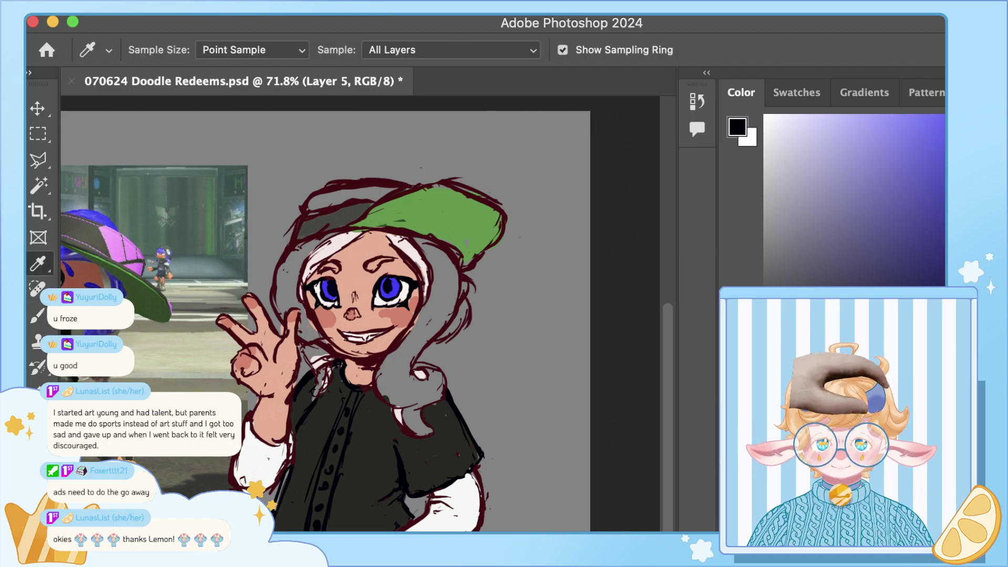
click(354, 280)
key(b)
key(alt+bracketleft)
drag(466, 283, 462, 292)
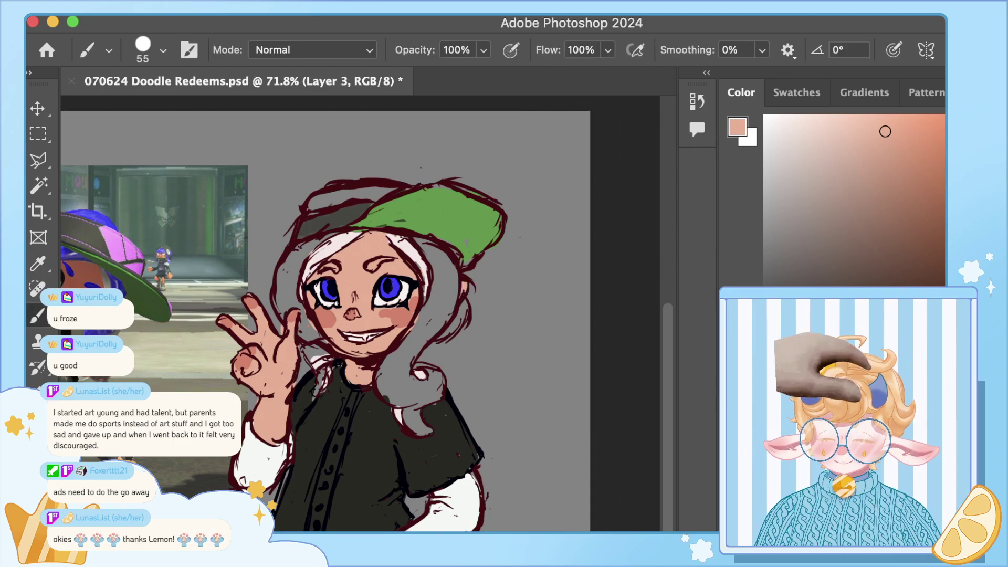
Step: Add a new layer, paste the copied lesbian pride flag image and place it over the lower part of the reference screenshot
key(ctrl+alt+shift+n)
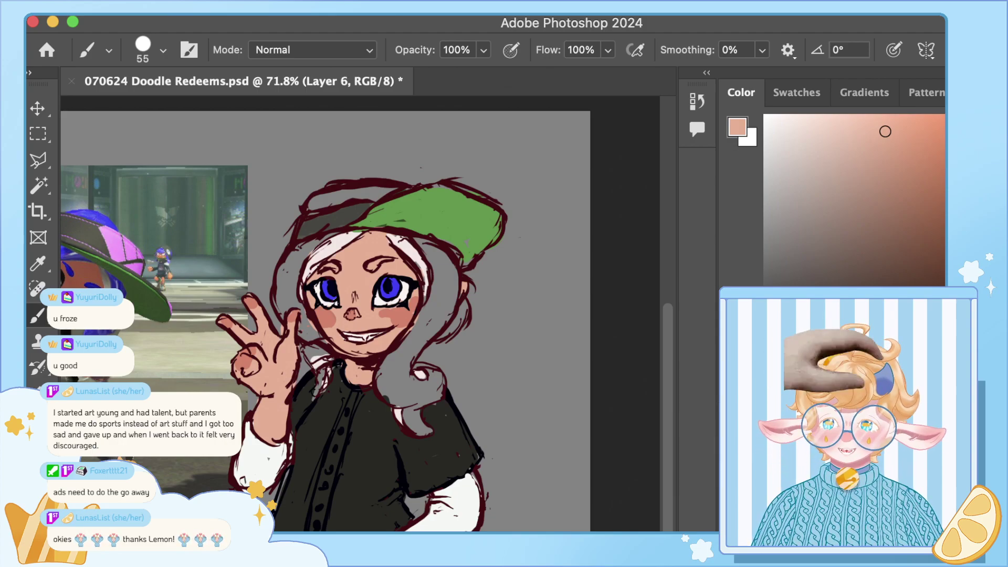
key(super+Tab)
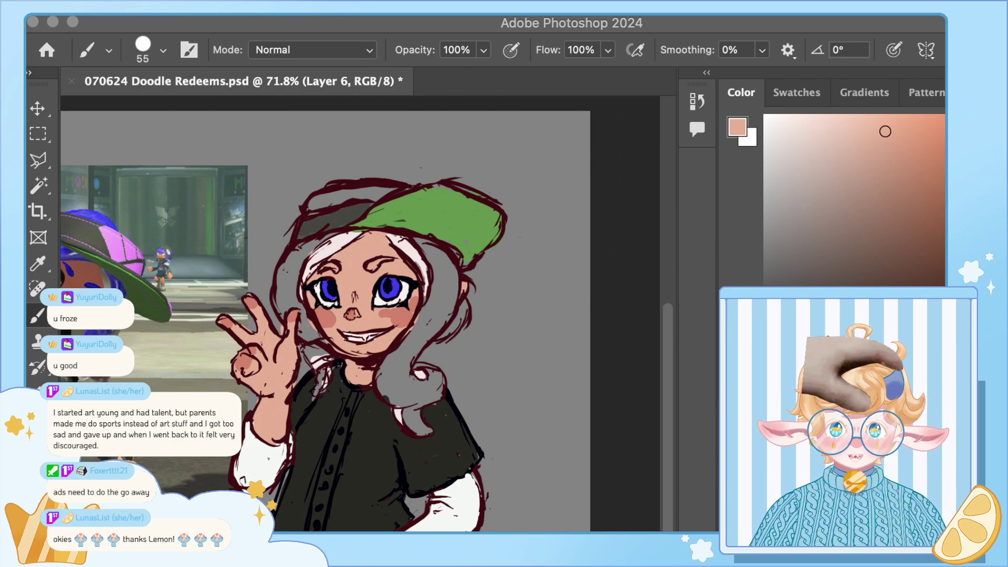
key(super+Tab)
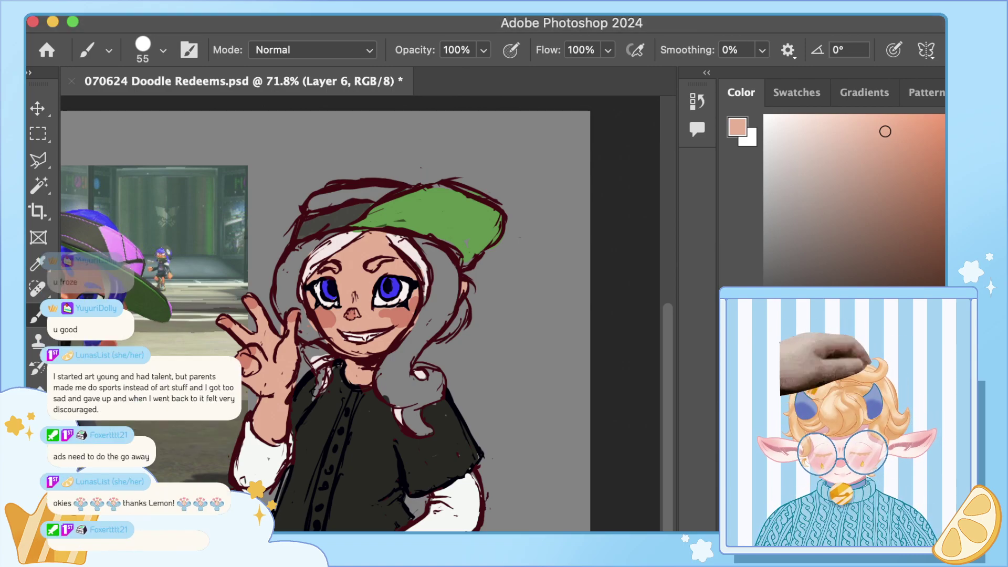
key(super+v)
scroll(361, 314, left, 5)
scroll(360, 314, up, 2)
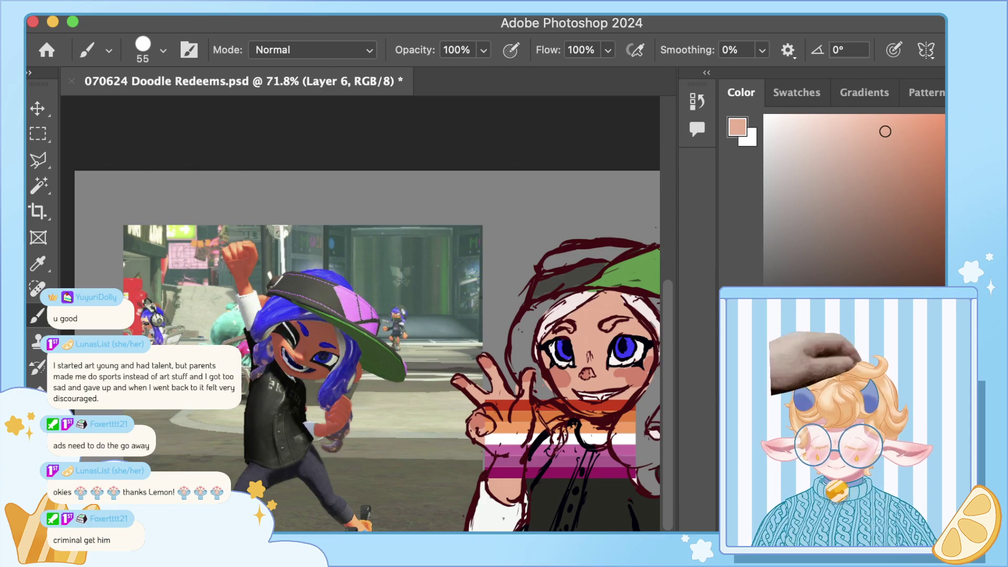
key(v)
drag(560, 439, 276, 478)
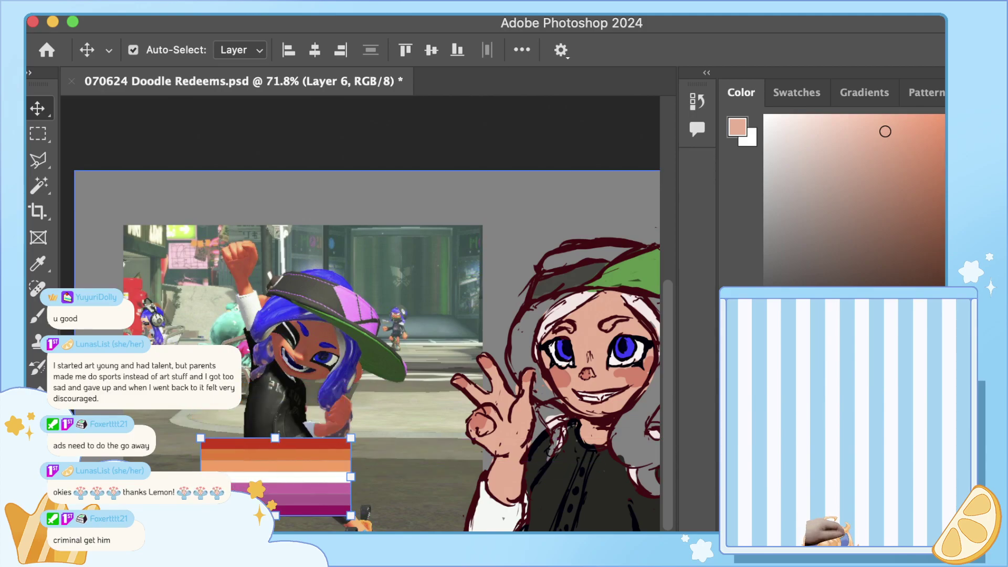
click(362, 152)
key(super+Tab)
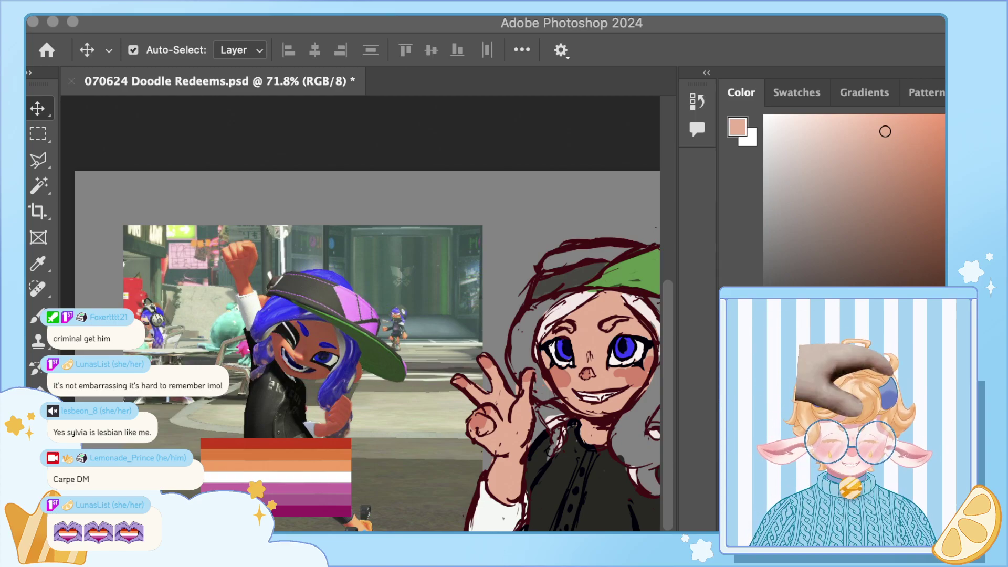
Step: Sample the pink stripe of the pride flag and paint the character's hair and eyebrows with it on Layer 7
scroll(360, 351, right, 5)
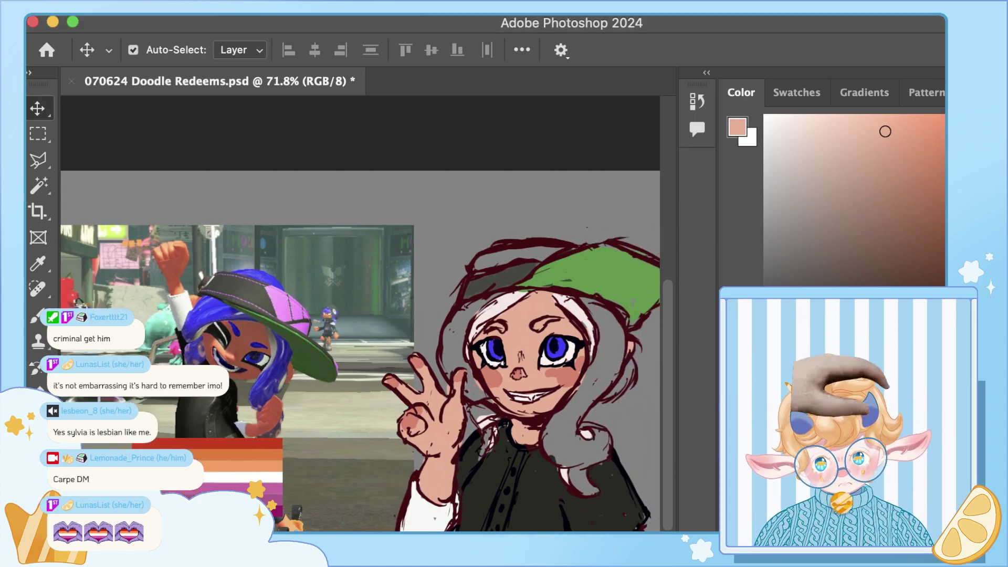
key(i)
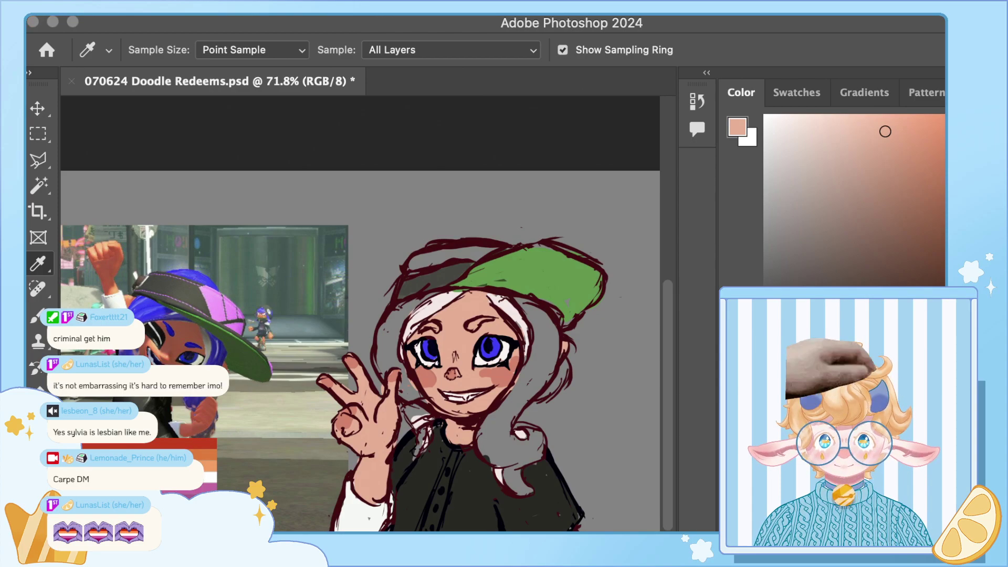
click(207, 486)
key(b)
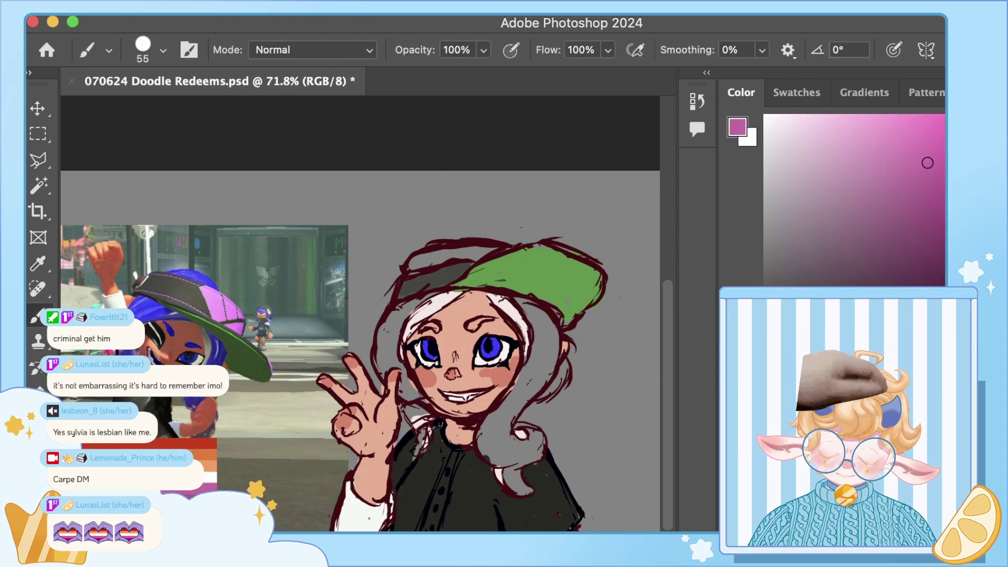
key(alt+bracketleft)
key(alt+bracketleft)
key(alt+bracketleft)
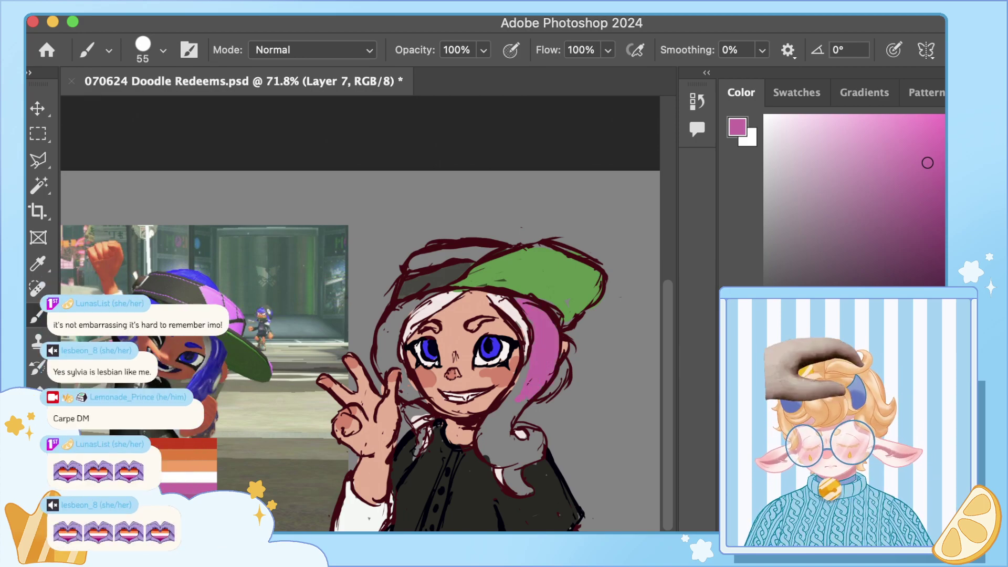
drag(425, 327, 487, 320)
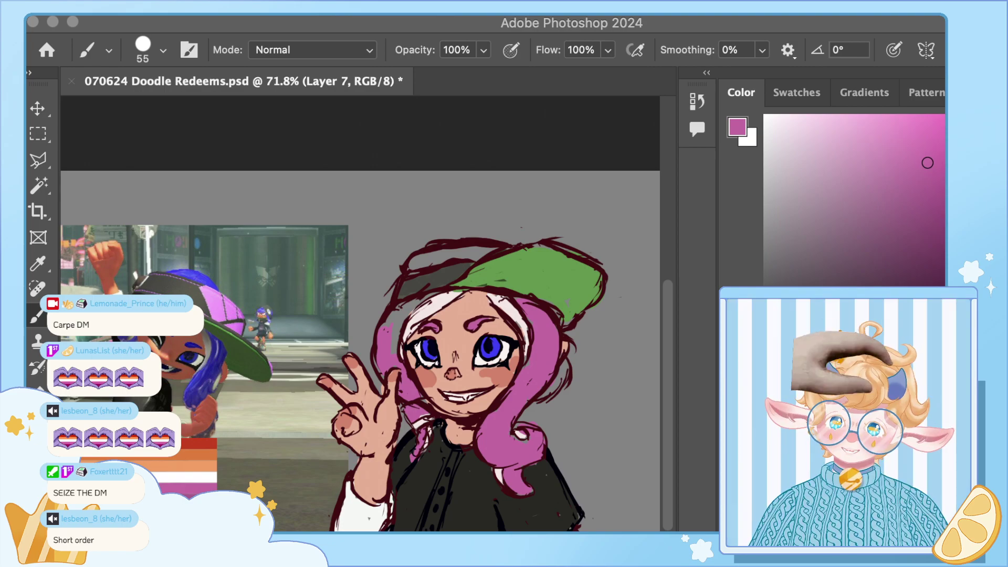
Step: Sample a darker pink from the pride flag and paint along the top of the cap's crown on Layer 8
key(super+Tab)
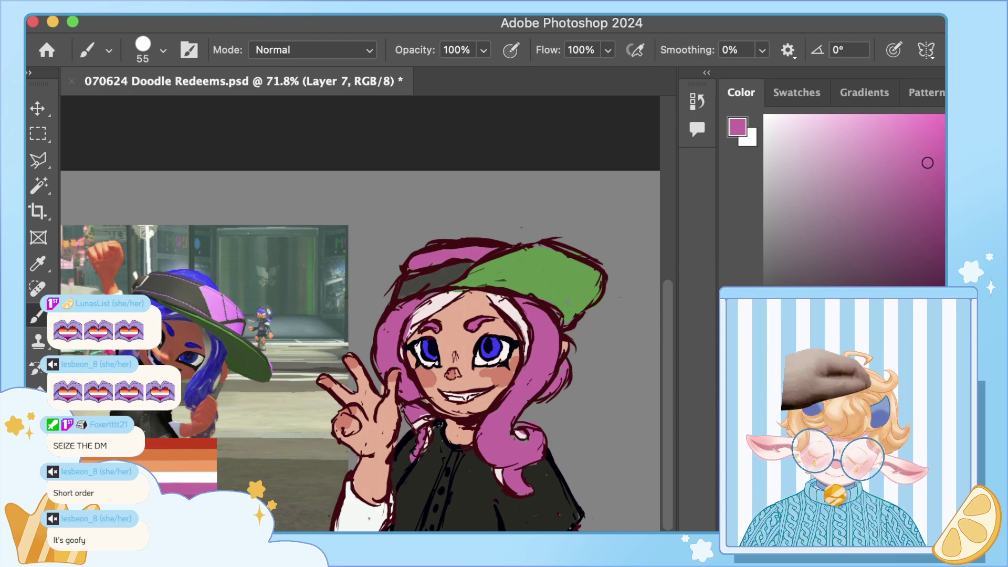
key(e)
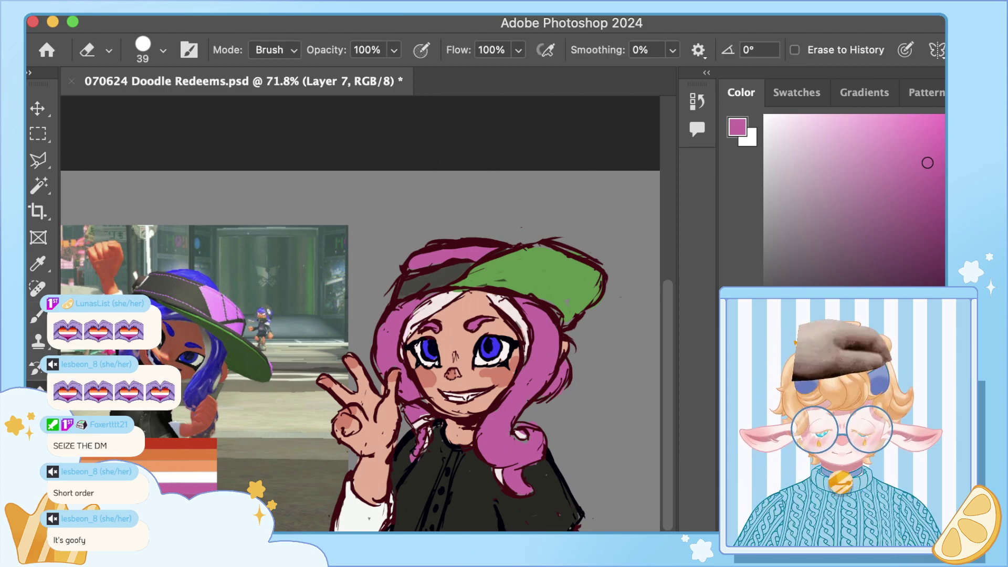
key(alt+bracketright)
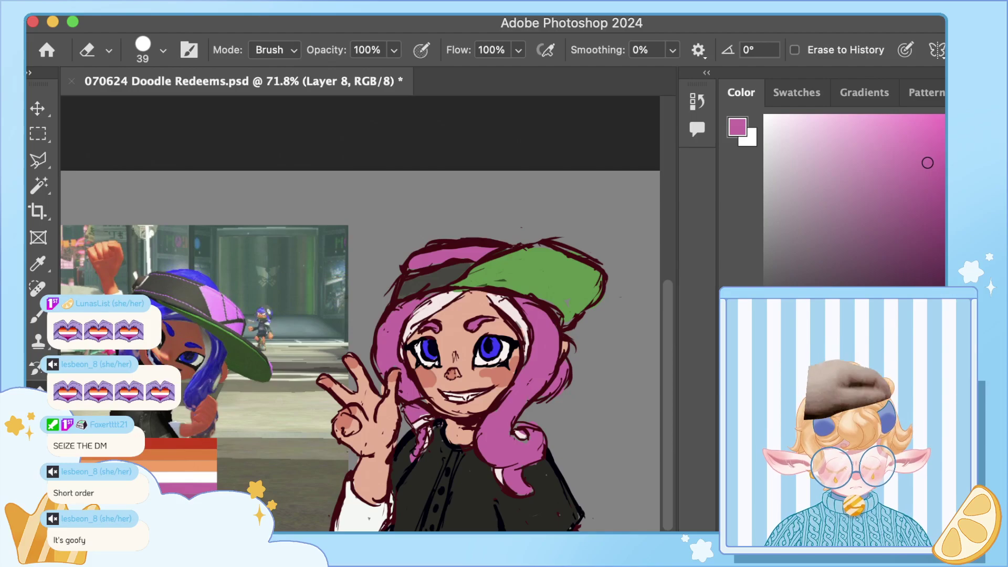
key(i)
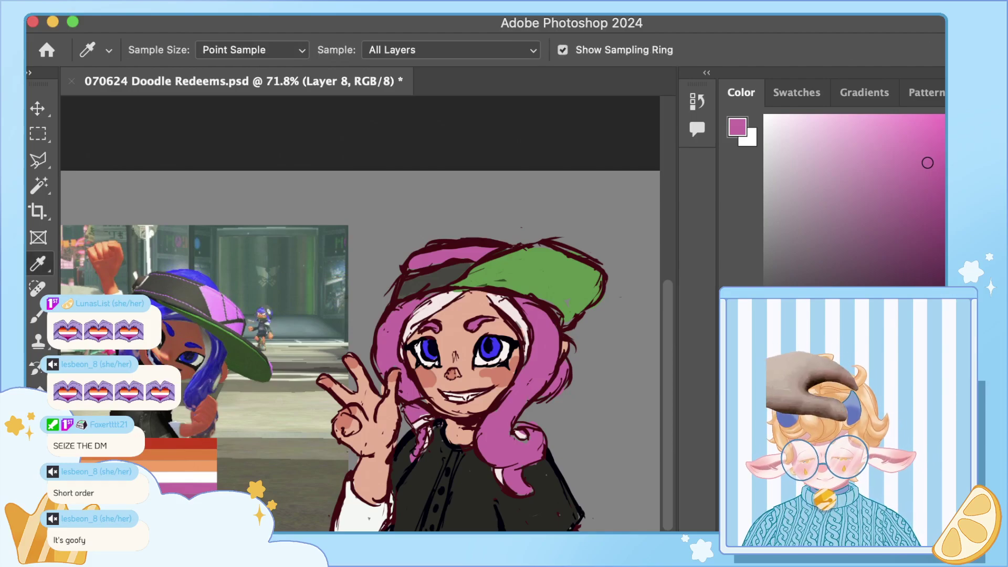
click(197, 488)
key(b)
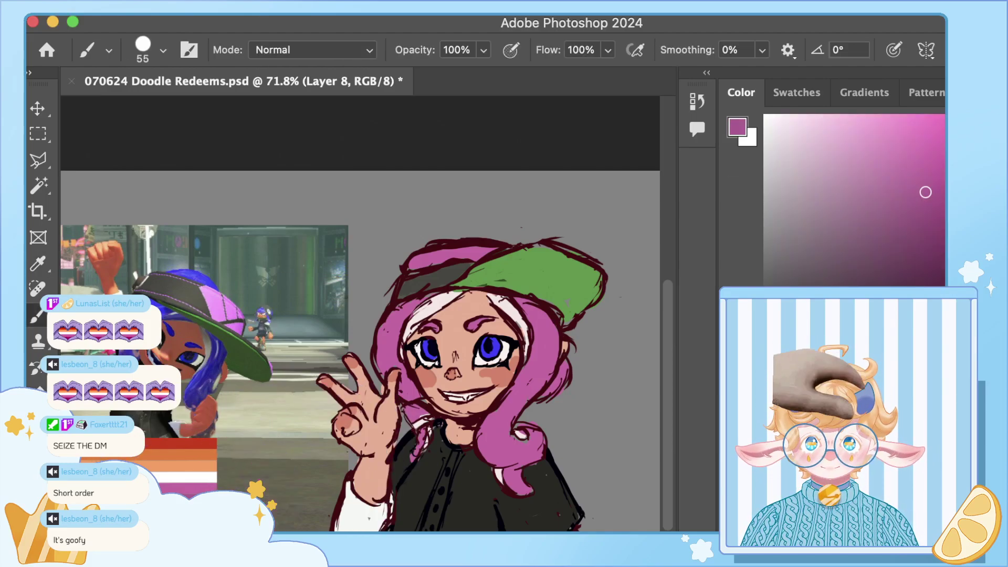
mouse_move(438, 257)
mouse_down()
mouse_move(471, 252)
mouse_move(494, 236)
mouse_up()
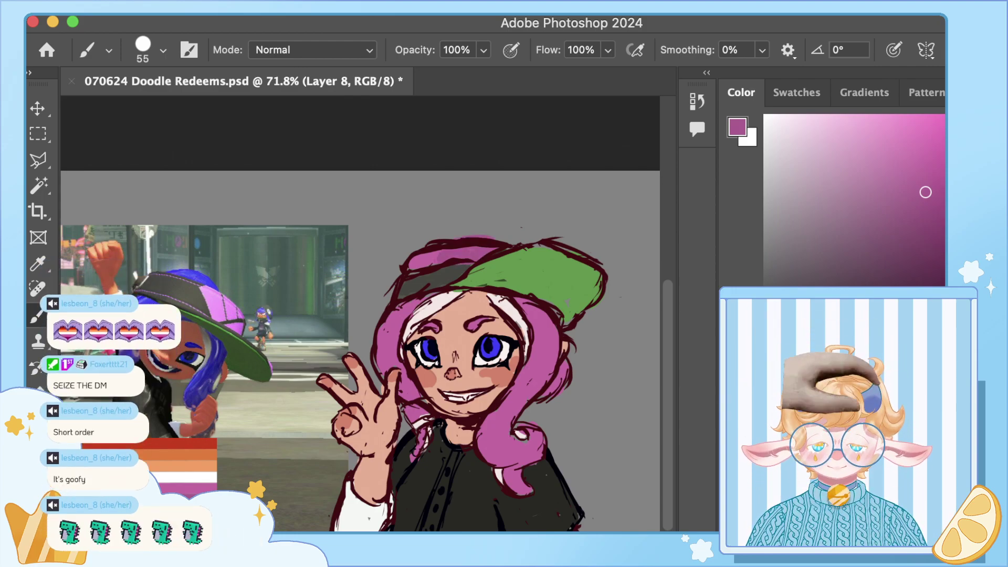
Step: Sample the pride flag's lighter purple-pink stripe and brush it over the cap and the upper hair on Layer 8
key(i)
click(210, 468)
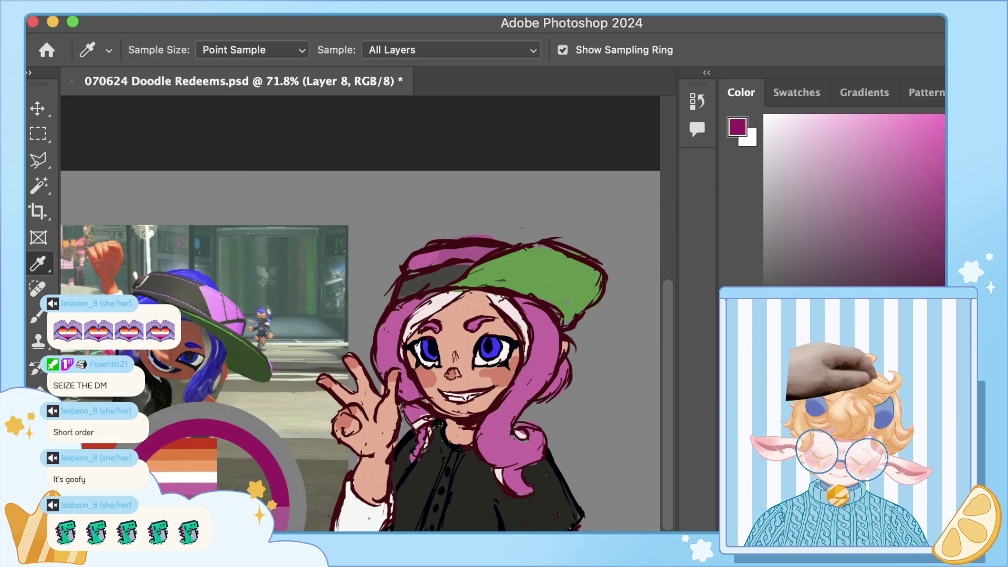
key(b)
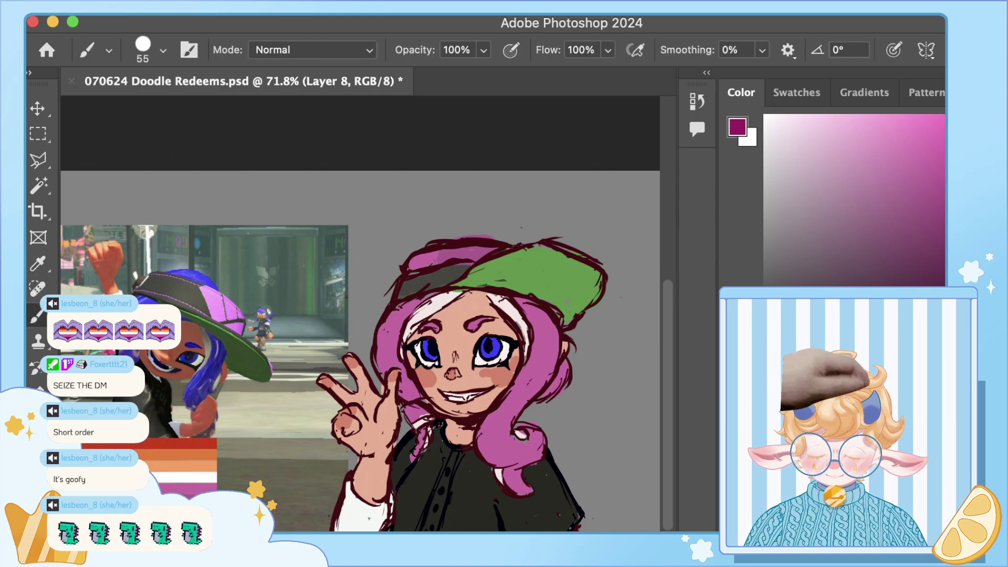
key(k)
key(i)
click(215, 464)
key(b)
mouse_move(430, 280)
mouse_down()
mouse_move(412, 286)
mouse_move(397, 321)
mouse_up()
drag(531, 326, 554, 325)
mouse_move(498, 279)
mouse_down()
mouse_move(510, 265)
mouse_move(482, 239)
mouse_up()
drag(443, 273, 414, 279)
drag(388, 339, 380, 337)
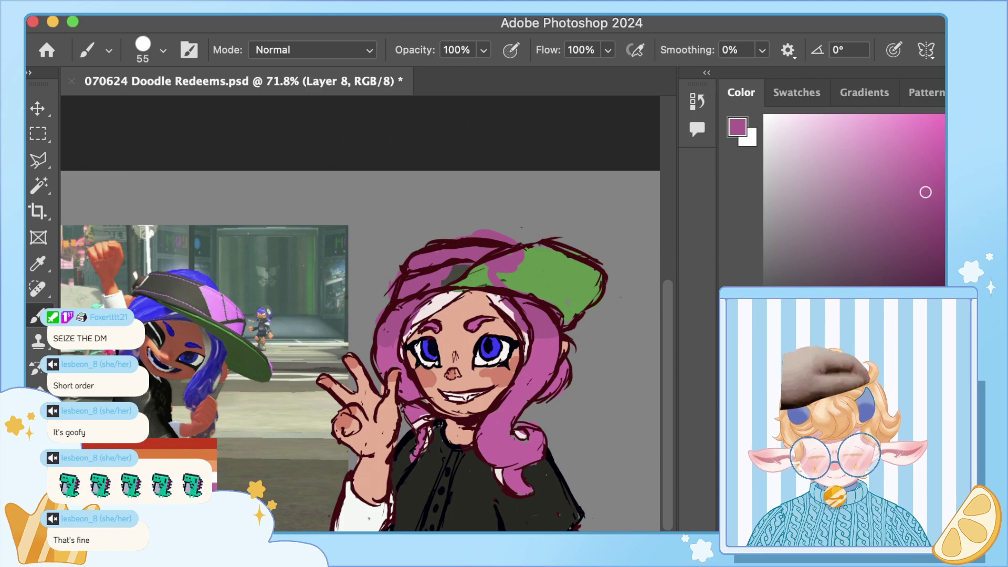
Step: Sample the flag's darkest magenta stripe and paint it over the cap's crown and the hair just under the brim
alt+click(229, 470)
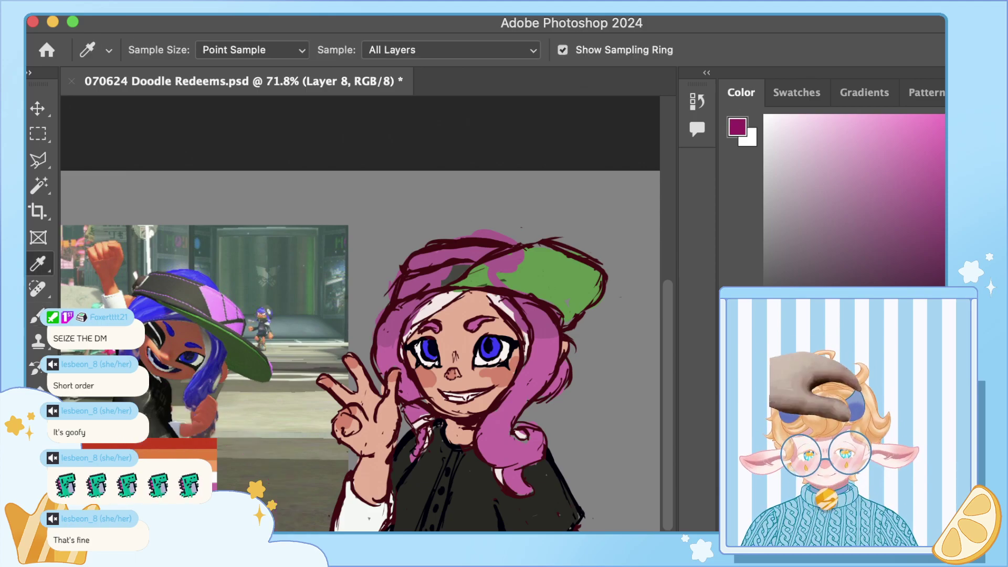
mouse_move(457, 257)
mouse_down()
mouse_move(475, 250)
mouse_move(438, 252)
mouse_move(473, 271)
mouse_move(420, 261)
mouse_move(410, 301)
mouse_up()
mouse_move(542, 298)
mouse_down()
mouse_move(498, 277)
mouse_move(507, 302)
mouse_up()
Step: Sample the flag's white stripe and paint a white band across both sides of the hair beside the face
key(i)
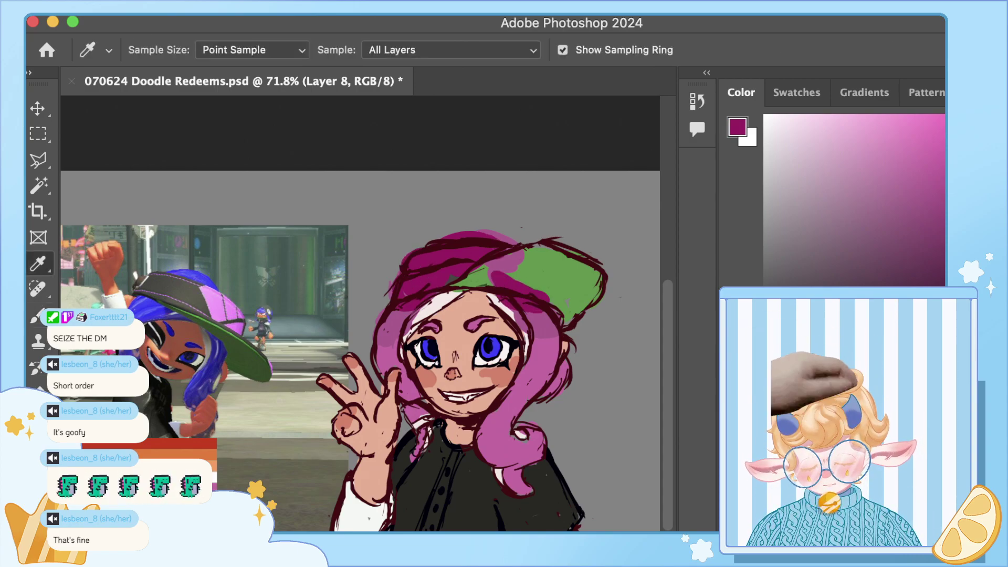
click(221, 452)
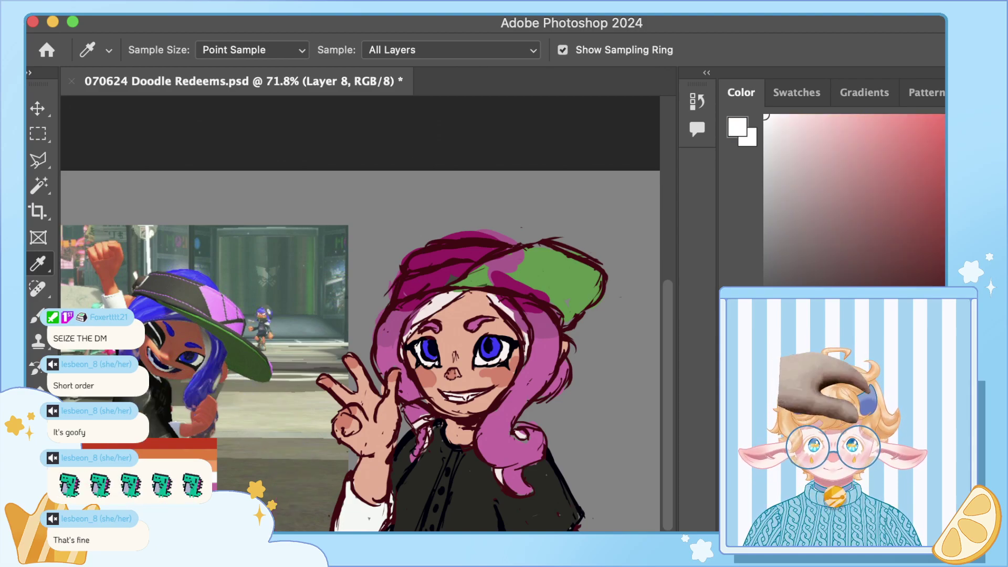
key(b)
mouse_move(390, 362)
mouse_down()
mouse_move(379, 362)
mouse_move(400, 364)
mouse_up()
mouse_move(528, 361)
mouse_down()
mouse_move(559, 365)
mouse_move(553, 355)
mouse_move(570, 377)
mouse_up()
Step: Sample the flag's light orange stripe and paint a band of it below the white on both sides of the hair
key(i)
click(211, 449)
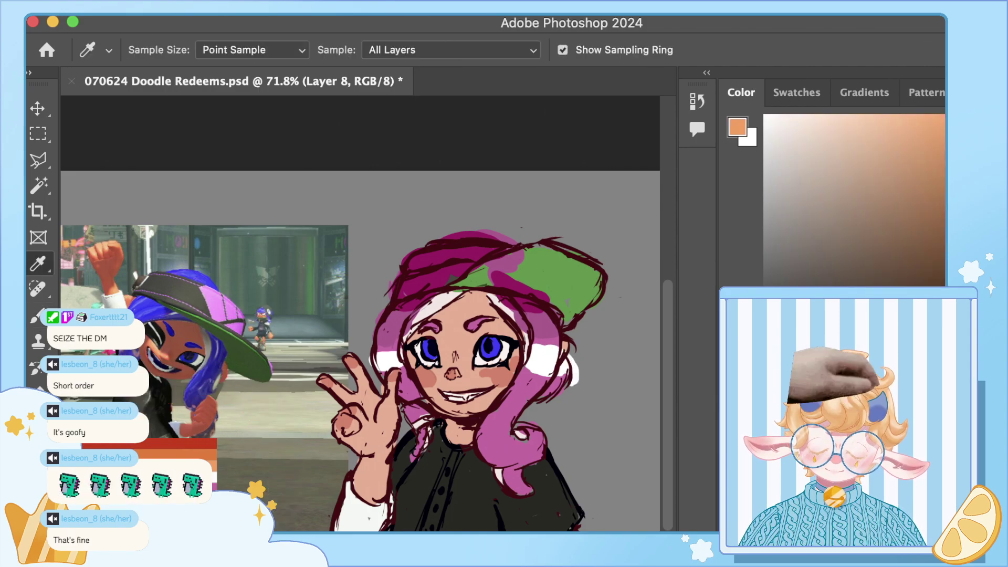
key(b)
mouse_move(393, 383)
mouse_down()
mouse_move(414, 389)
mouse_move(406, 375)
mouse_up()
mouse_move(517, 390)
mouse_down()
mouse_move(562, 386)
mouse_move(517, 400)
mouse_up()
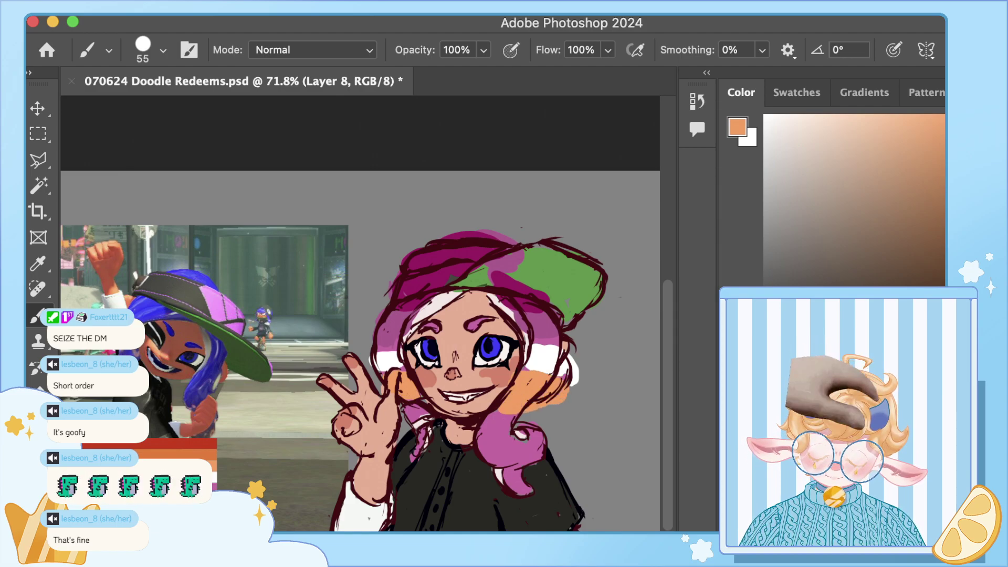
Step: Sample the flag's darker orange stripe and paint it over the lower hair and the large curl
key(i)
drag(319, 435, 220, 443)
key(b)
mouse_move(423, 412)
mouse_down()
mouse_move(412, 418)
mouse_move(410, 409)
mouse_move(417, 425)
mouse_up()
mouse_move(490, 417)
mouse_down()
mouse_move(504, 454)
mouse_move(532, 449)
mouse_move(538, 431)
mouse_up()
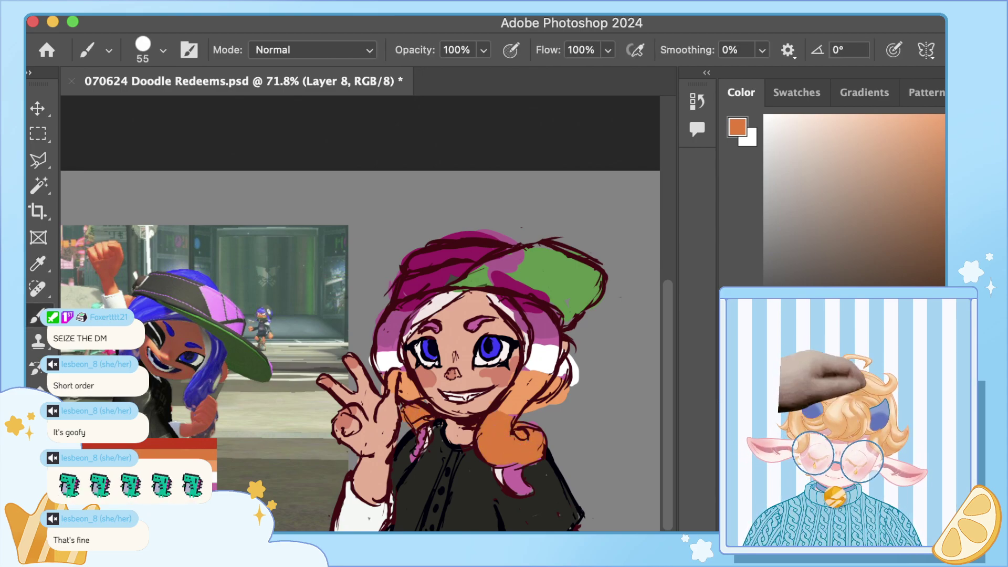
Step: Sample the flag's red stripe and paint the tips of the hair on both sides with it
alt+click(208, 430)
drag(423, 429, 424, 457)
mouse_move(506, 467)
mouse_down()
mouse_move(523, 488)
mouse_move(528, 480)
mouse_move(505, 472)
mouse_move(549, 499)
mouse_up()
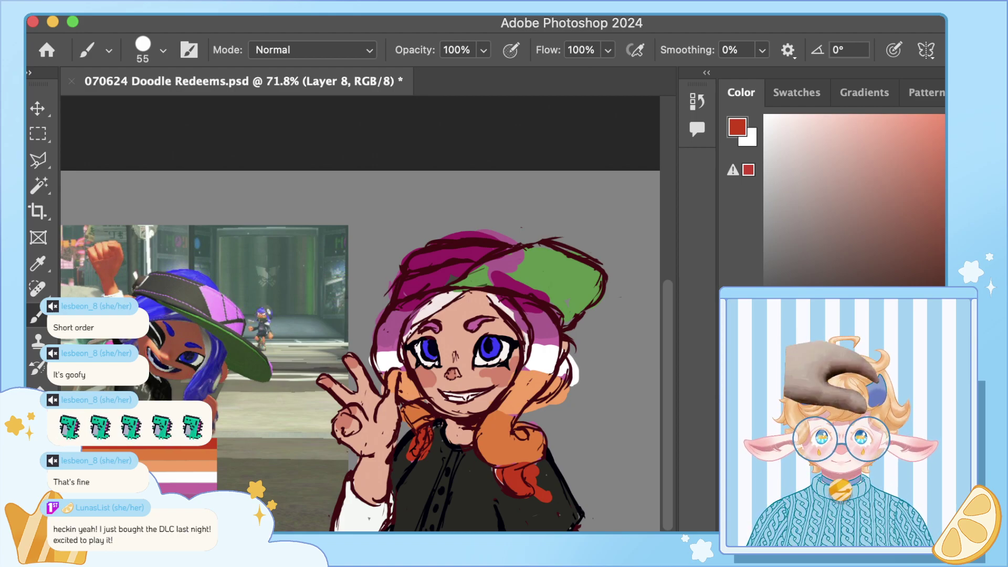
Step: Blur the painted flag bands on Layer 8 into a soft gradient and clip the layer to the hair layer below
key(ctrl+super+f)
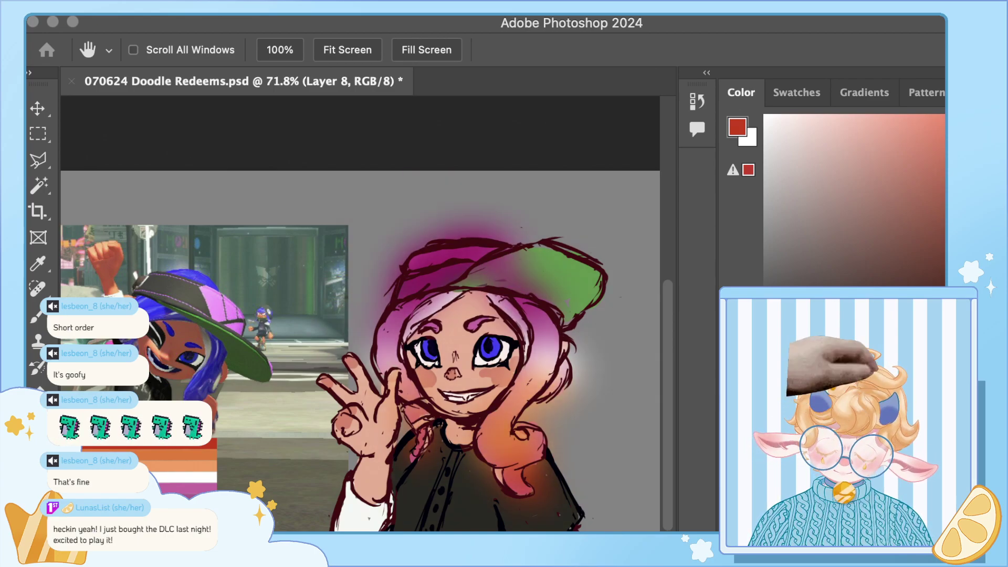
key(Return)
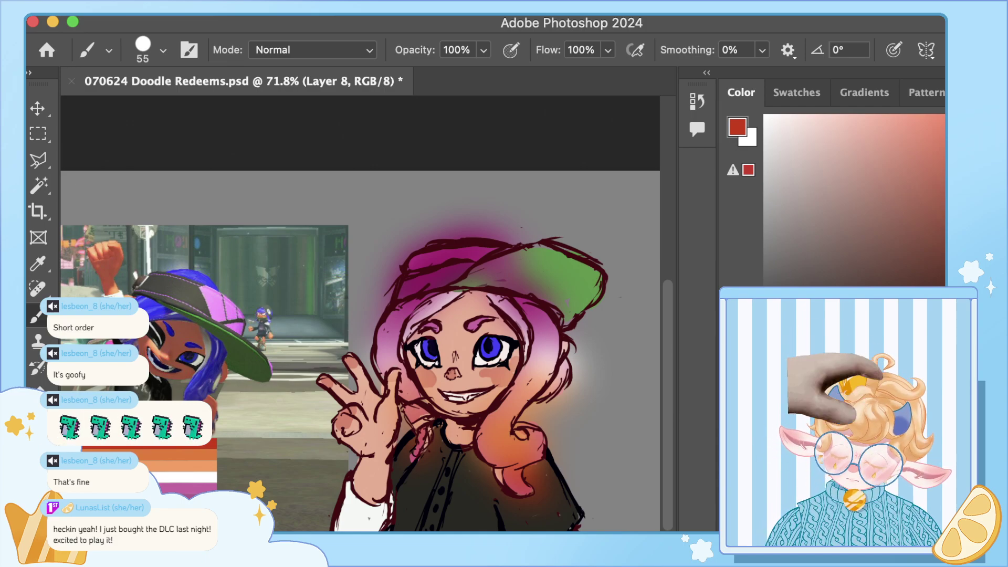
key(alt+super+g)
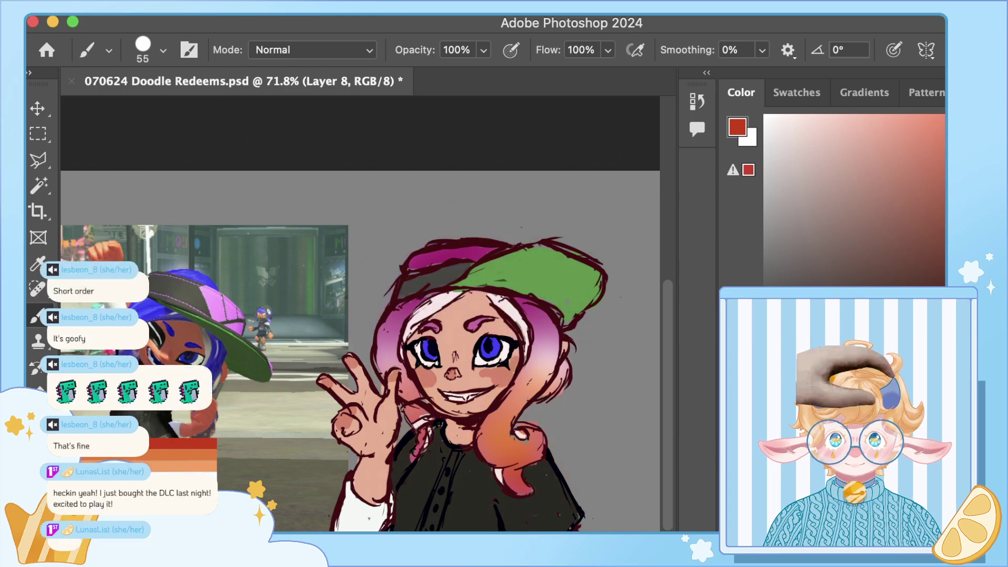
Step: Select the Background layer and fill it with the white background colour
scroll(360, 415, down, 5)
scroll(361, 415, up, 3)
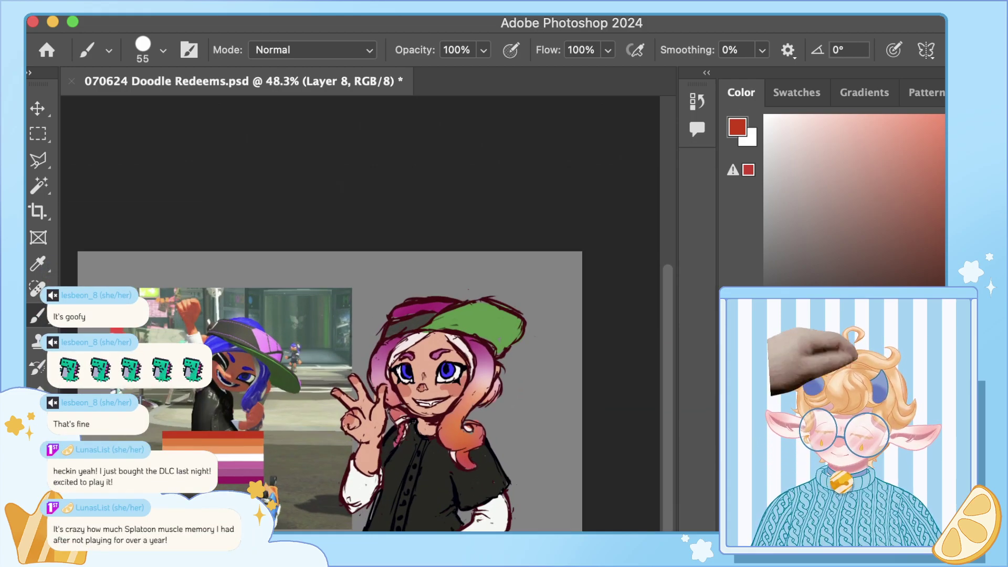
scroll(361, 410, up, 2)
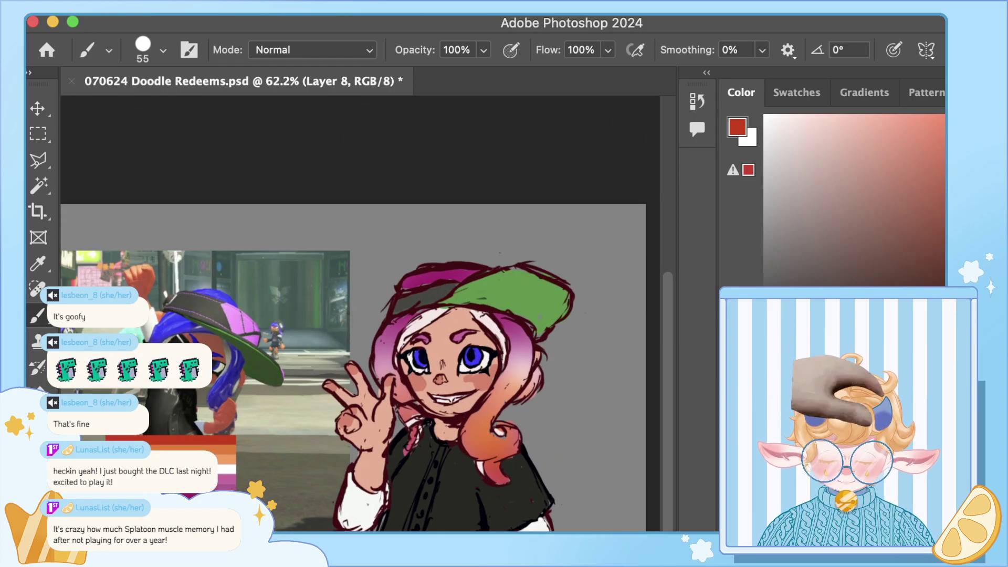
scroll(353, 367, right, 3)
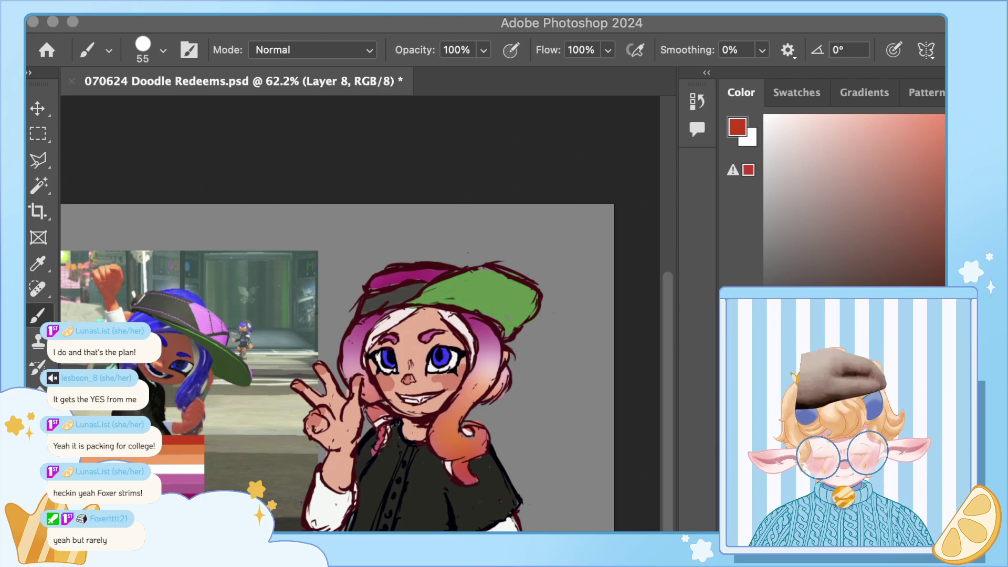
click(840, 420)
click(840, 420)
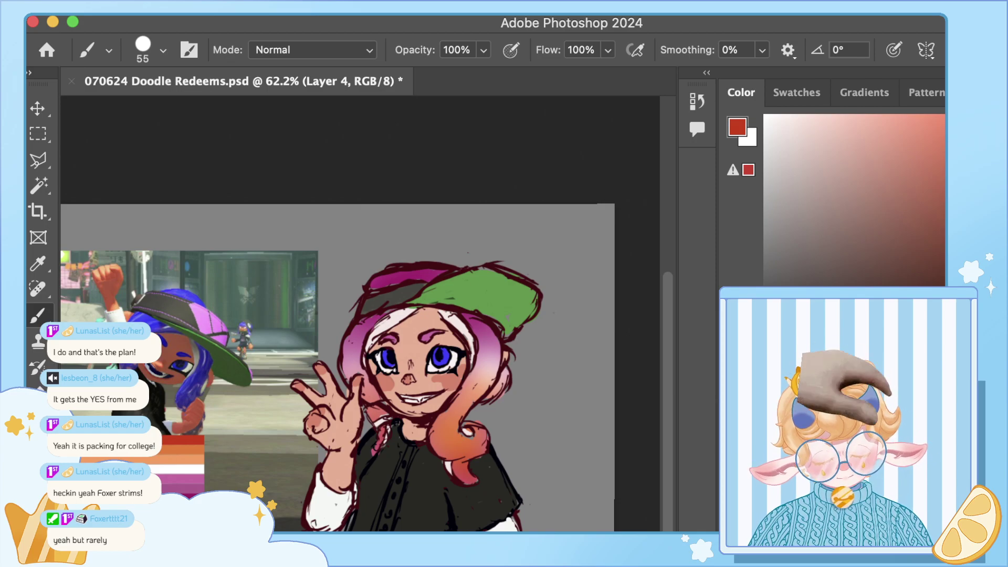
click(839, 473)
key(super+BackSpace)
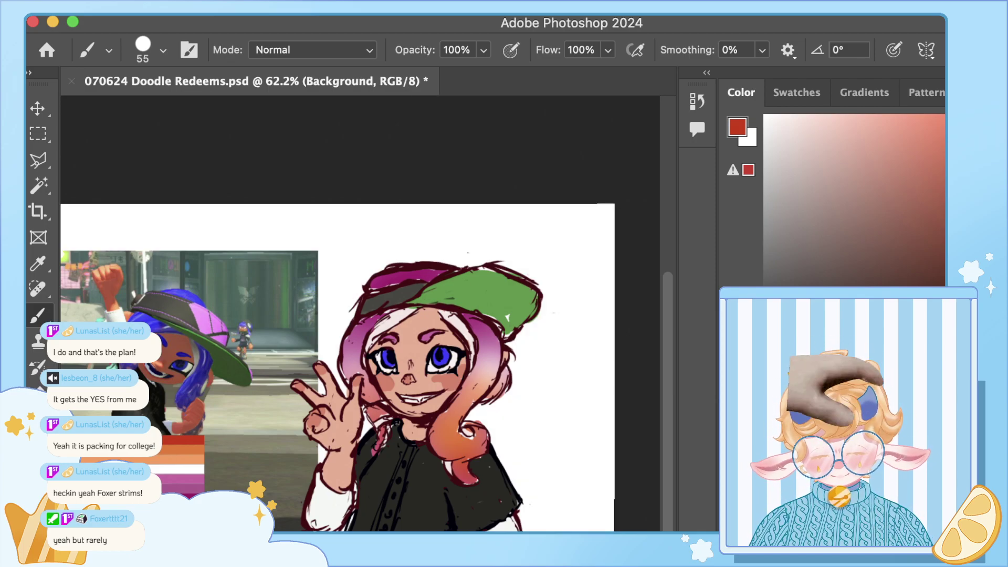
Step: Touch up gaps in the fills on Layer 3, sampling the shirt's black, the brim's green and the reference cap's dark grey
key(i)
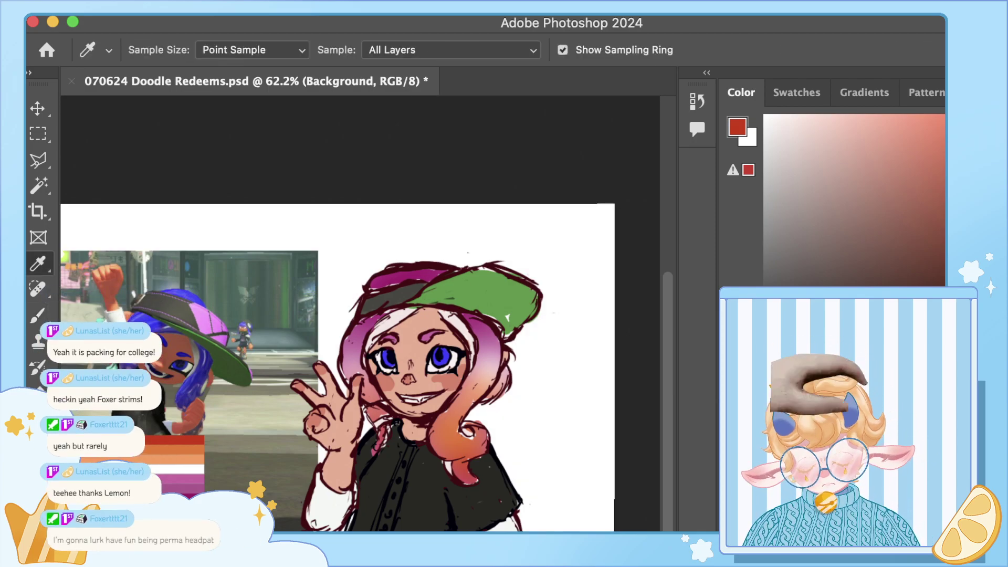
click(421, 478)
key(b)
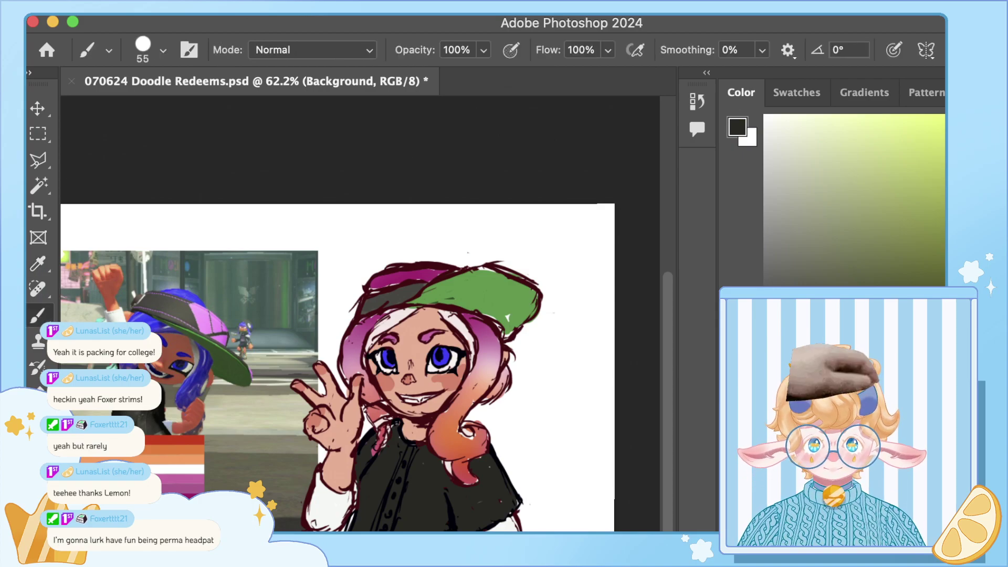
key(alt+])
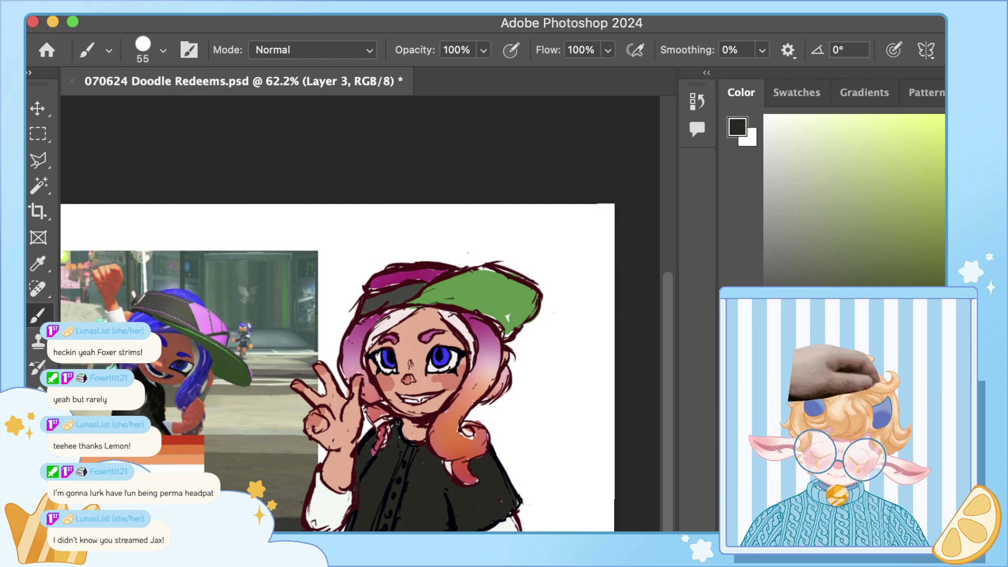
alt+click(489, 294)
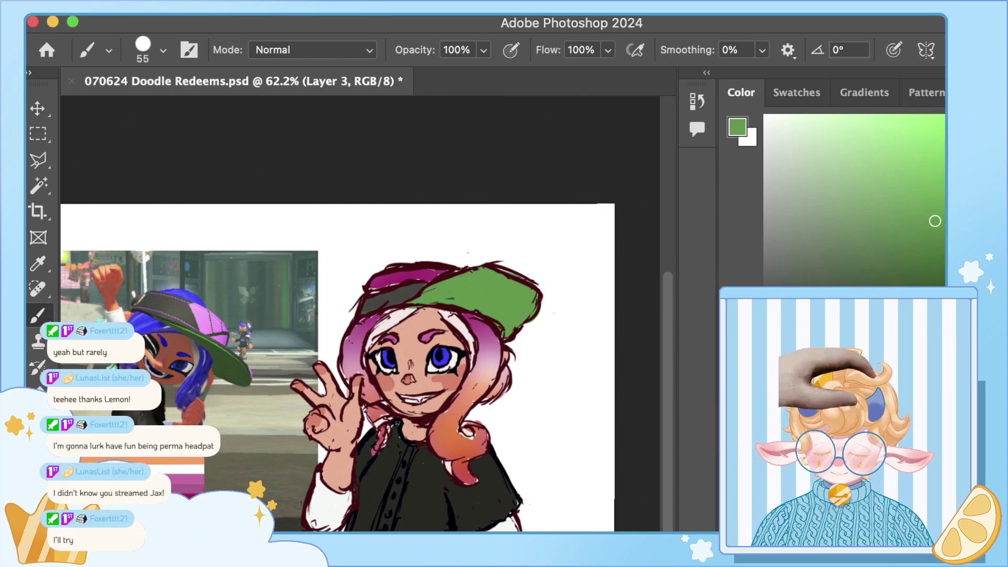
key(i)
click(176, 311)
key(b)
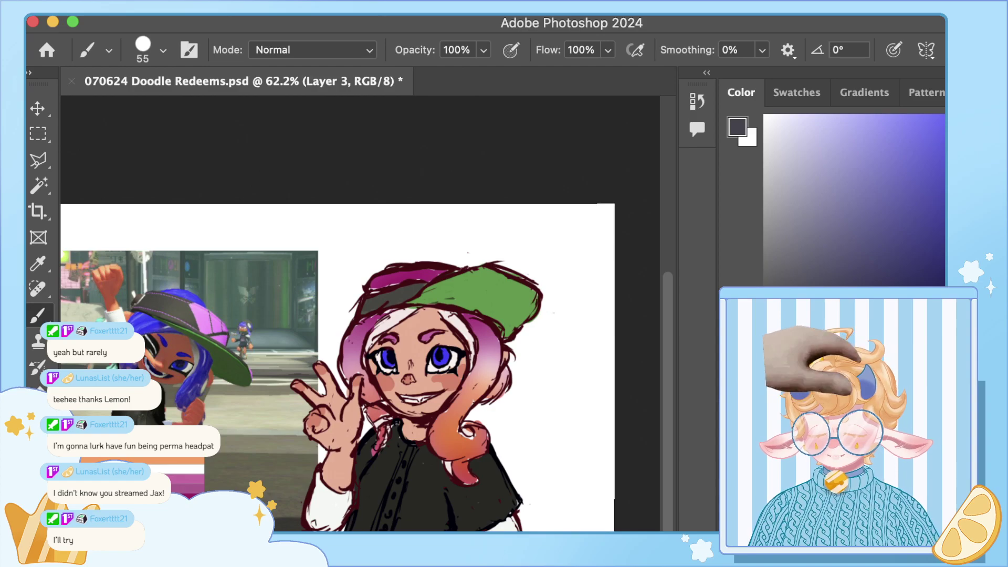
Step: Sample the pink stripe of the pride flag as the brush colour and remove the game reference screenshot from the canvas
scroll(360, 315, left, 2)
scroll(360, 315, right, 1)
click(840, 431)
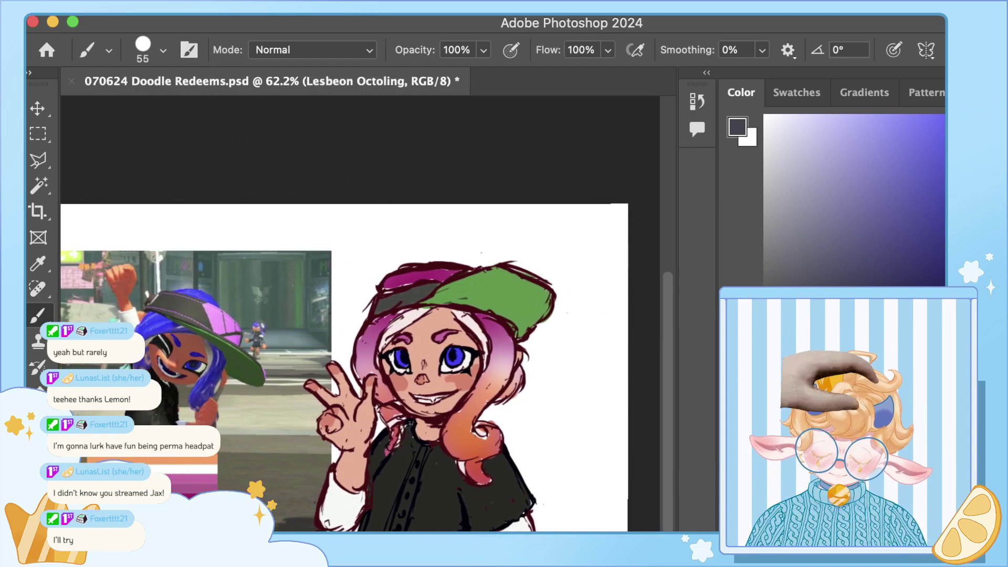
key(alt+bracketleft)
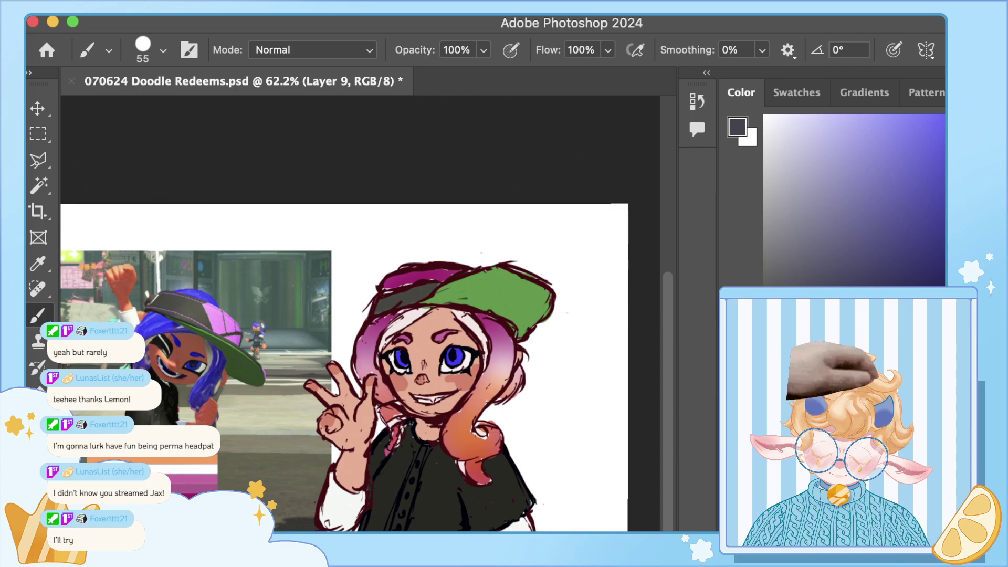
key(i)
drag(315, 472, 226, 462)
key(b)
key(alt+bracketright)
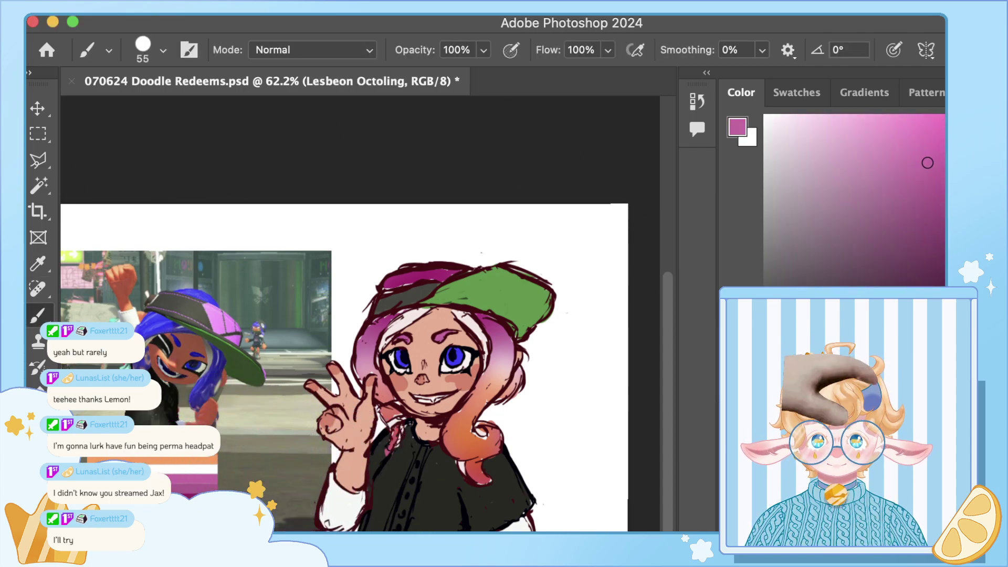
key(BackSpace)
mouse_move(314, 258)
mouse_down()
mouse_move(246, 405)
mouse_move(254, 491)
mouse_move(304, 462)
mouse_move(292, 531)
mouse_up()
mouse_move(564, 531)
mouse_down()
mouse_move(553, 452)
mouse_move(595, 408)
mouse_move(557, 379)
mouse_move(561, 333)
mouse_move(552, 282)
mouse_up()
key(super+z)
key(super+z)
mouse_move(361, 231)
mouse_down()
mouse_move(288, 315)
mouse_move(574, 248)
mouse_move(336, 235)
mouse_up()
key(super+z)
Step: Draw a pink ink-splat outline with drips and separate small droplets around the character on the Background layer
mouse_move(410, 261)
mouse_down()
mouse_move(319, 383)
mouse_move(375, 231)
mouse_move(331, 386)
mouse_up()
mouse_move(309, 309)
mouse_down()
mouse_move(249, 403)
mouse_move(315, 376)
mouse_move(278, 532)
mouse_up()
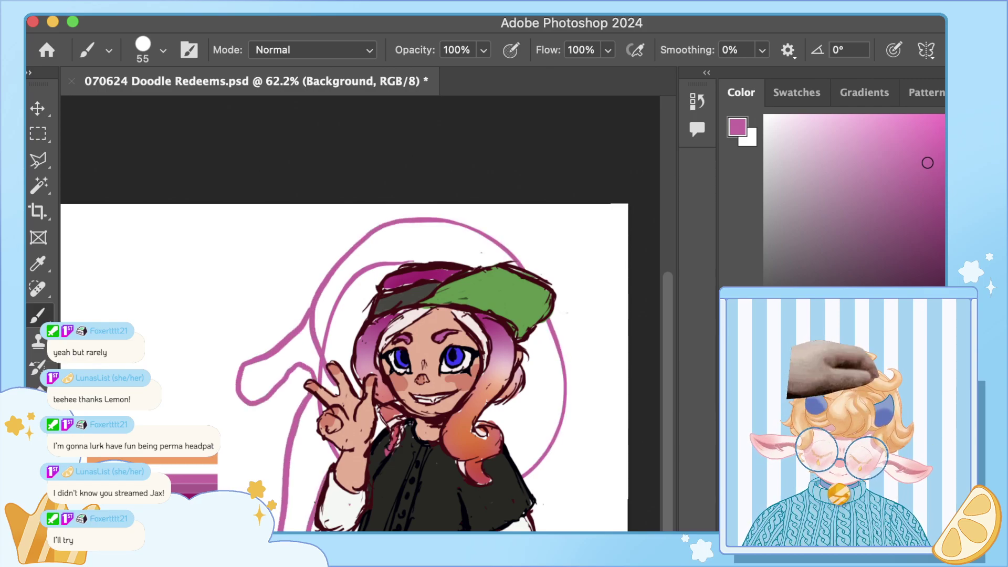
mouse_move(543, 530)
mouse_down()
mouse_move(563, 489)
mouse_move(557, 415)
mouse_up()
drag(261, 428, 257, 430)
drag(188, 364, 202, 368)
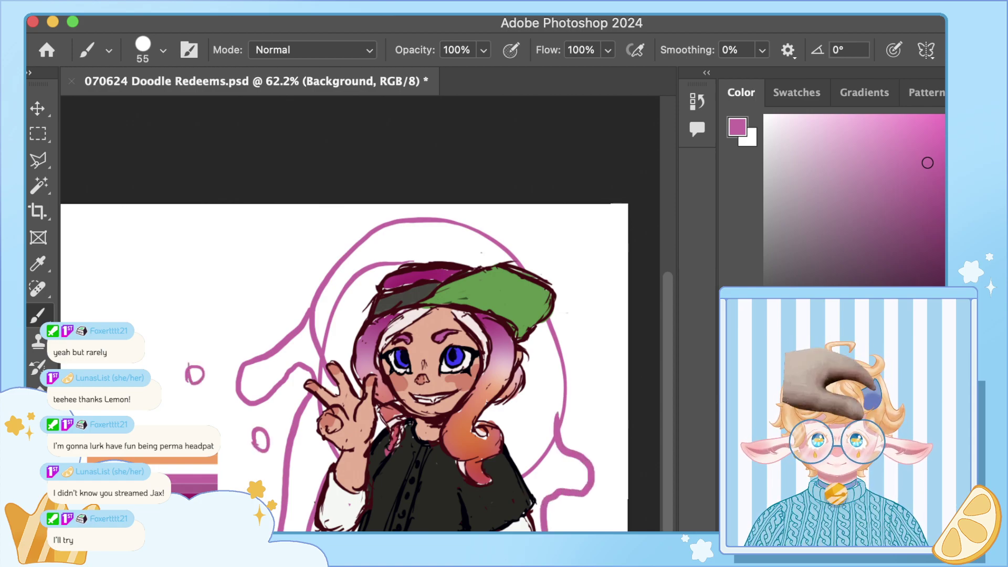
drag(567, 291, 573, 289)
mouse_move(504, 242)
mouse_down()
mouse_move(574, 259)
mouse_move(551, 274)
mouse_move(597, 360)
mouse_move(600, 403)
mouse_move(567, 462)
mouse_up()
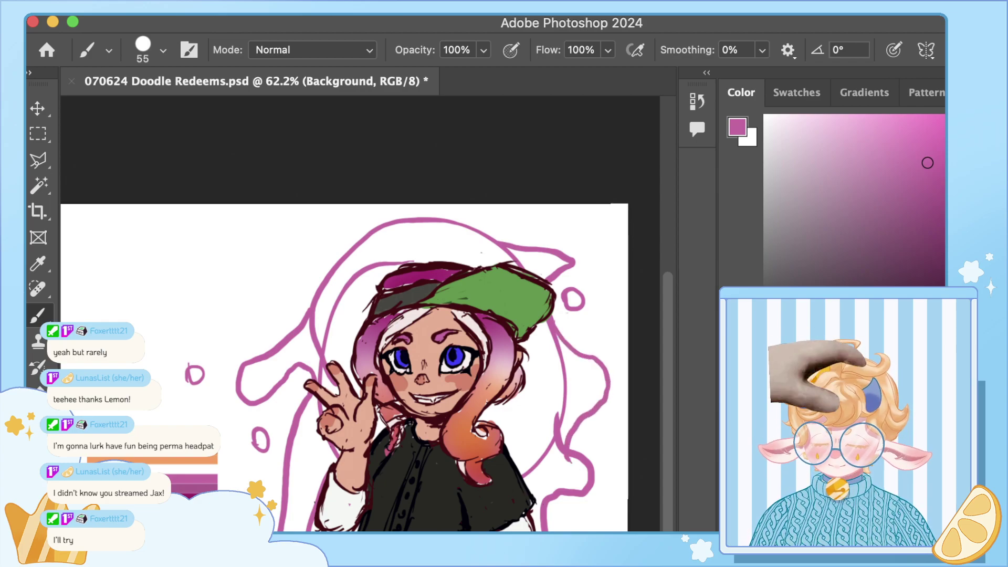
mouse_move(317, 317)
mouse_down()
mouse_move(294, 257)
mouse_move(363, 247)
mouse_move(367, 225)
mouse_move(454, 215)
mouse_move(504, 241)
mouse_up()
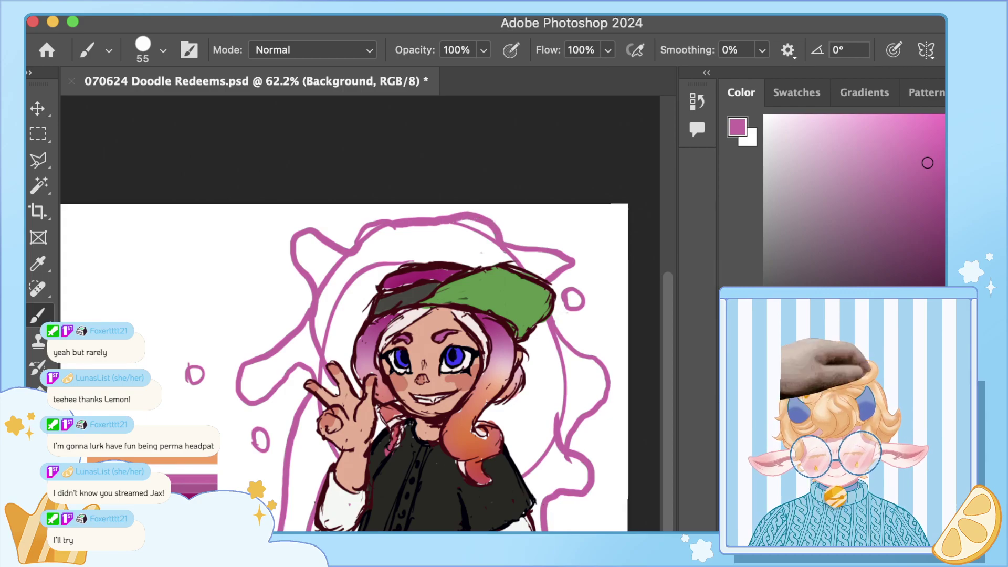
drag(278, 282, 273, 297)
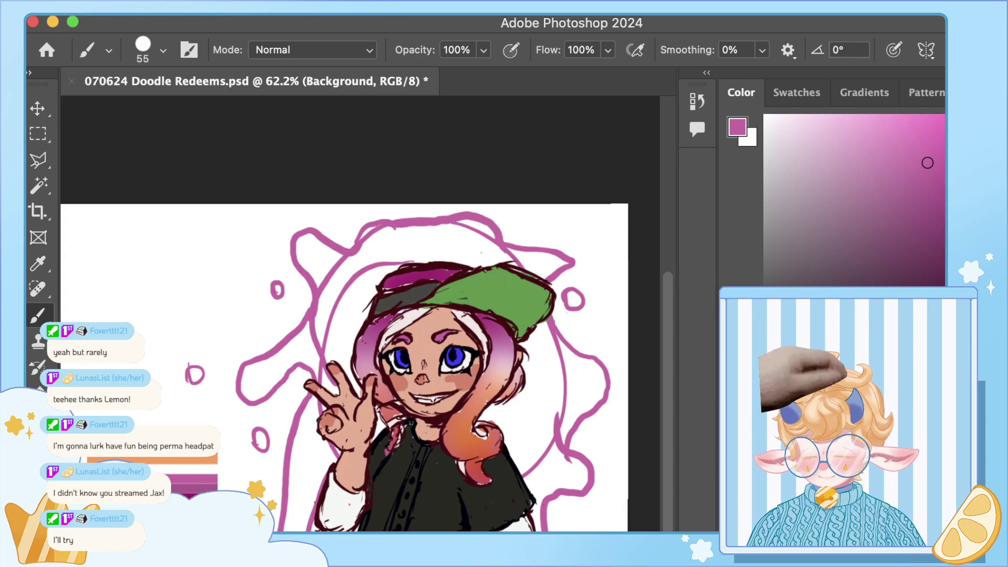
Step: Select the white area outside the splat with the Magic Wand, invert the selection and fill the splat and droplets with the sampled pink
key(w)
click(210, 294)
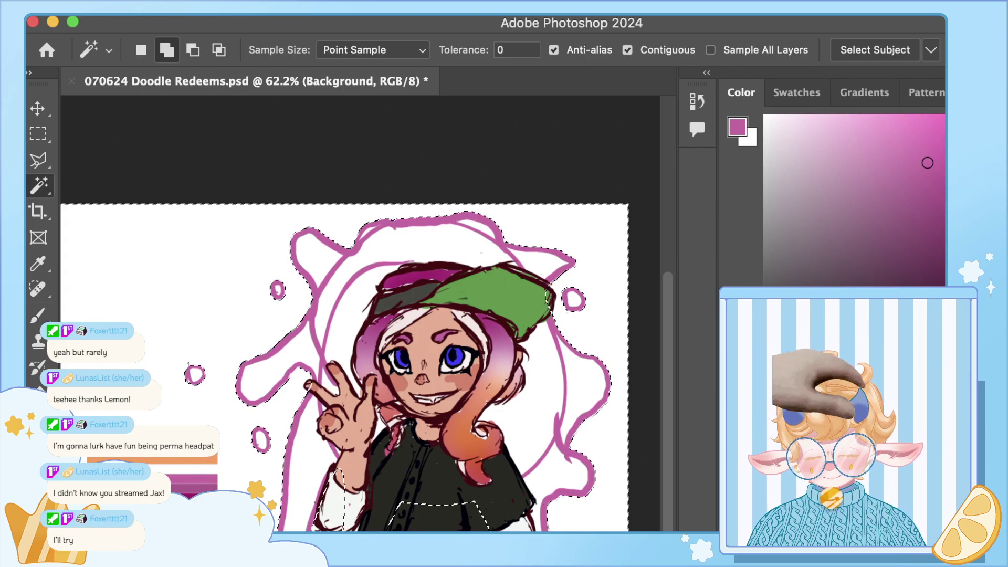
key(super+shift+i)
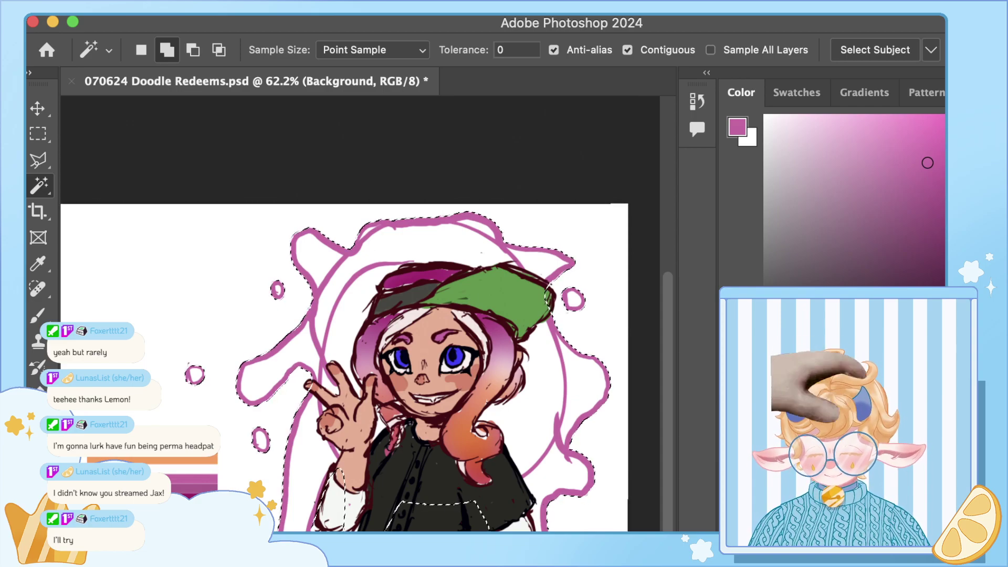
key(i)
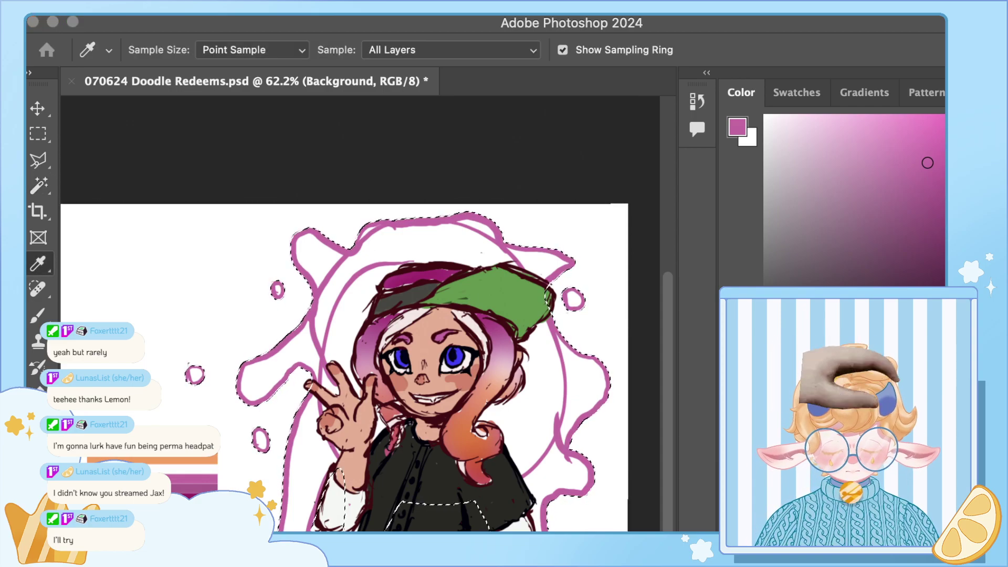
key(w)
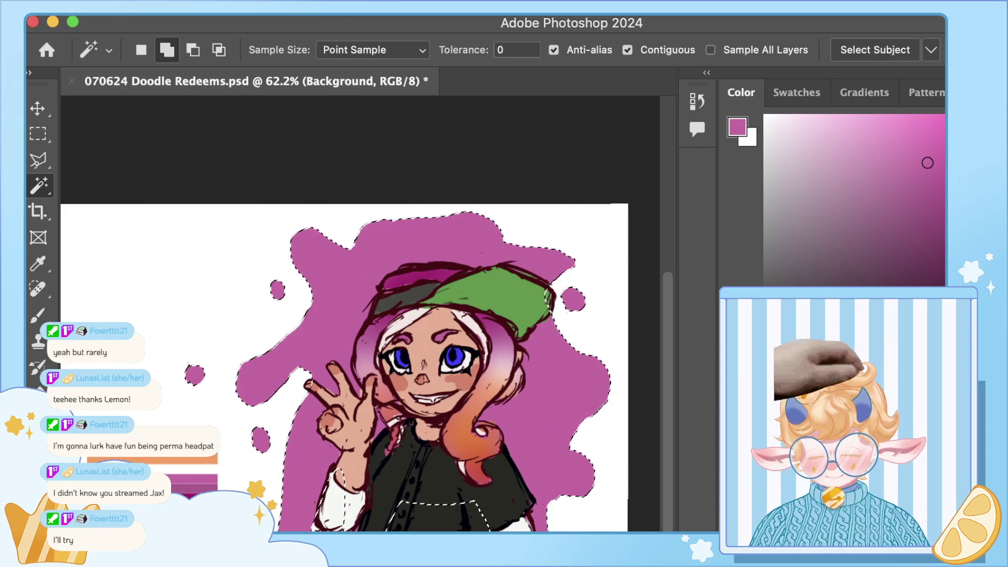
Step: Sample the flag's muted purple, deselect, and paint a wide purple band across the middle of the splat on a new layer
key(i)
click(161, 470)
drag(161, 479, 163, 487)
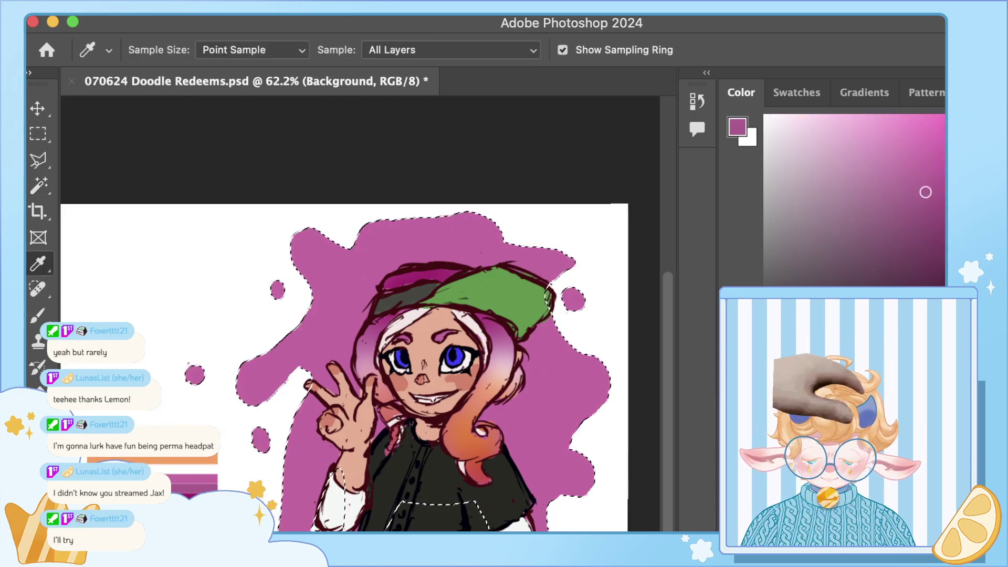
key(b)
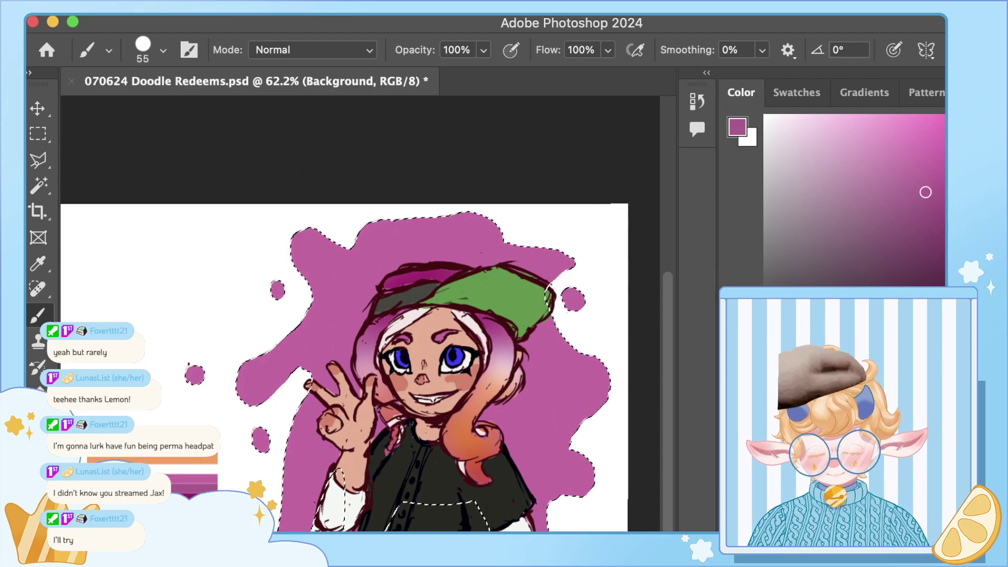
key(super+d)
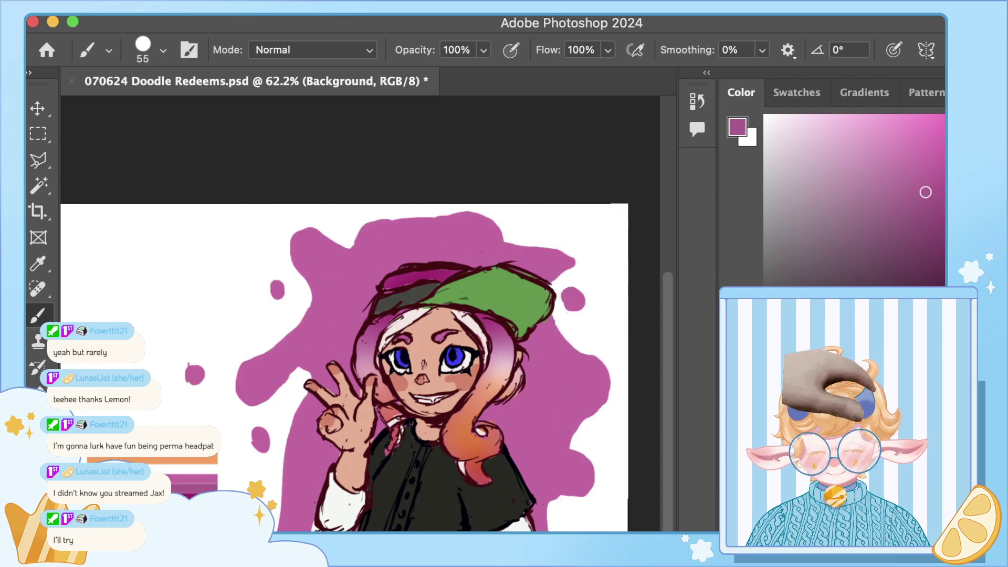
key(super+shift+alt+n)
mouse_move(315, 341)
mouse_down()
mouse_move(341, 341)
mouse_move(258, 345)
mouse_move(190, 387)
mouse_move(237, 312)
mouse_up()
mouse_move(545, 305)
mouse_down()
mouse_move(572, 299)
mouse_move(601, 357)
mouse_move(536, 286)
mouse_up()
mouse_move(354, 310)
mouse_down()
mouse_move(251, 390)
mouse_move(223, 392)
mouse_move(336, 369)
mouse_up()
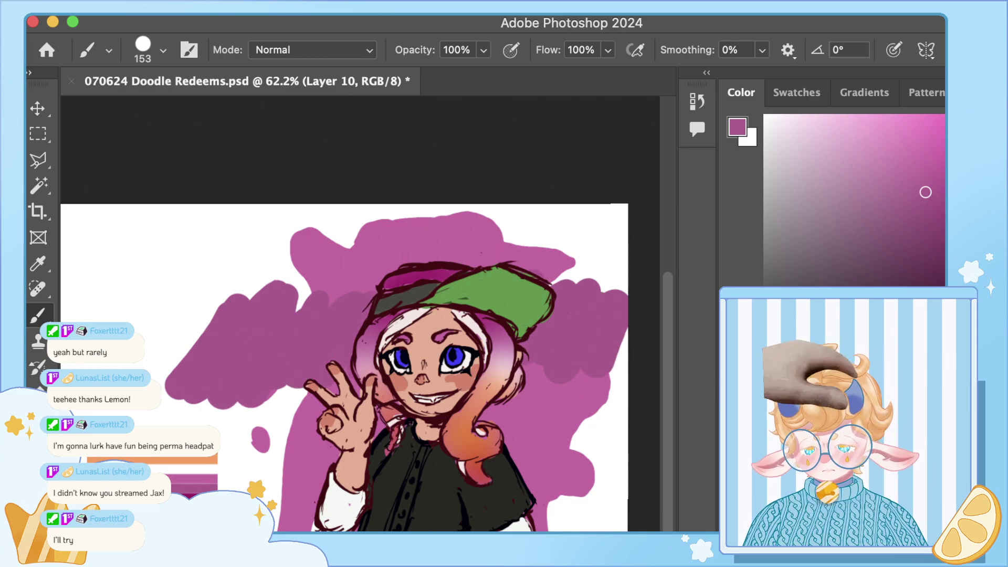
Step: Sample the flag's dark magenta and paint a broad band over the top of the splat on Layer 10
key(i)
drag(213, 460, 215, 462)
key(b)
mouse_move(310, 234)
mouse_down()
mouse_move(255, 307)
mouse_move(362, 220)
mouse_move(367, 273)
mouse_up()
mouse_move(362, 315)
mouse_down()
mouse_move(415, 221)
mouse_move(593, 251)
mouse_move(460, 218)
mouse_move(496, 210)
mouse_up()
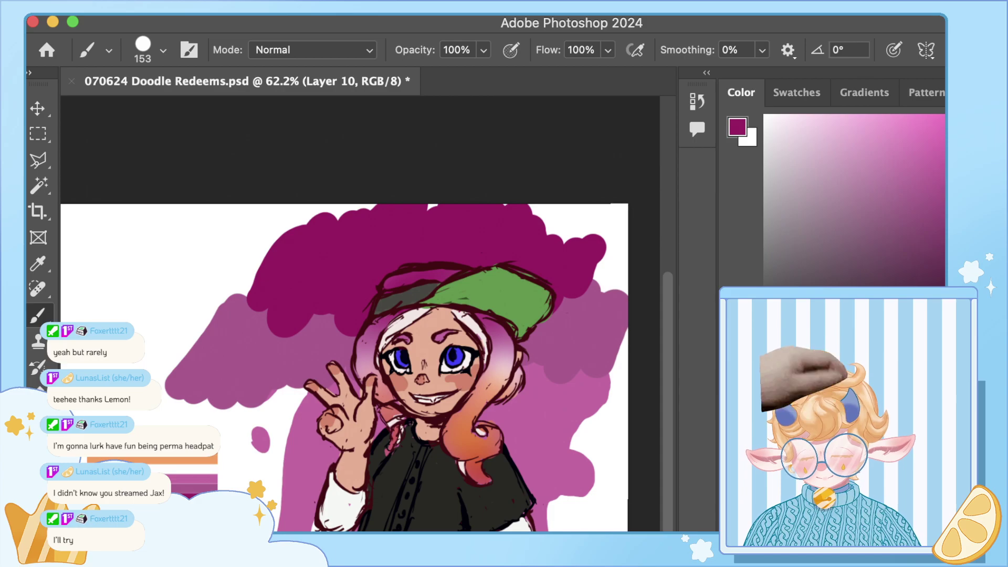
Step: Sample the flag's white and paint a white band across the splat below the purple and pink areas
key(i)
click(209, 452)
key(b)
mouse_move(252, 447)
mouse_down()
mouse_move(614, 430)
mouse_move(268, 451)
mouse_up()
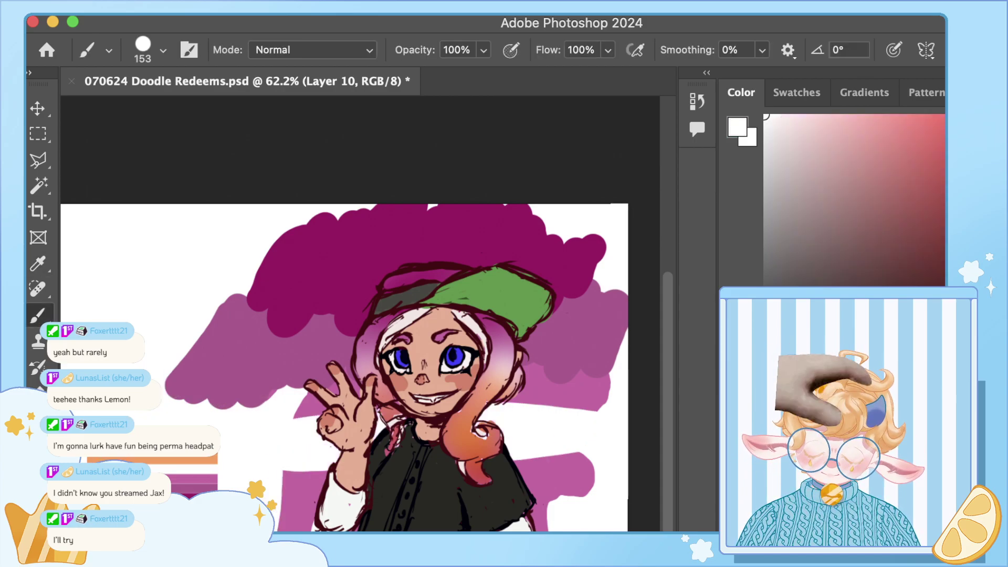
Step: Sample the flag's light orange and paint a band across the splat beneath the white one
key(i)
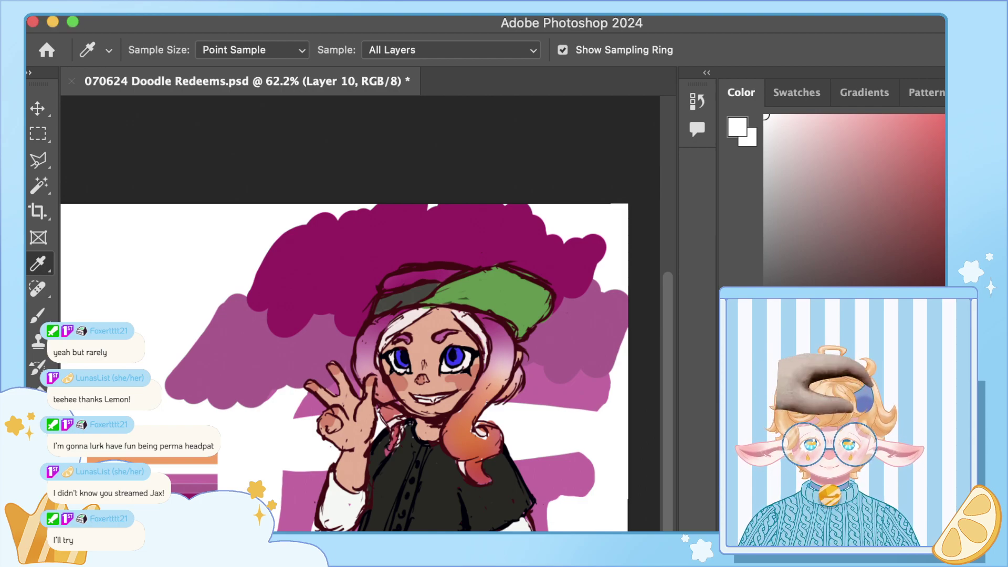
click(224, 421)
drag(252, 449, 225, 450)
key(b)
mouse_move(273, 498)
mouse_down()
mouse_move(318, 480)
mouse_move(575, 483)
mouse_move(562, 477)
mouse_up()
Step: Sample the flag's darker orange and paint a band across the lower splat beneath the light orange
key(i)
click(226, 436)
key(b)
mouse_move(310, 527)
mouse_down()
mouse_move(283, 520)
mouse_move(315, 504)
mouse_up()
mouse_move(604, 523)
mouse_down()
mouse_move(535, 499)
mouse_move(619, 504)
mouse_up()
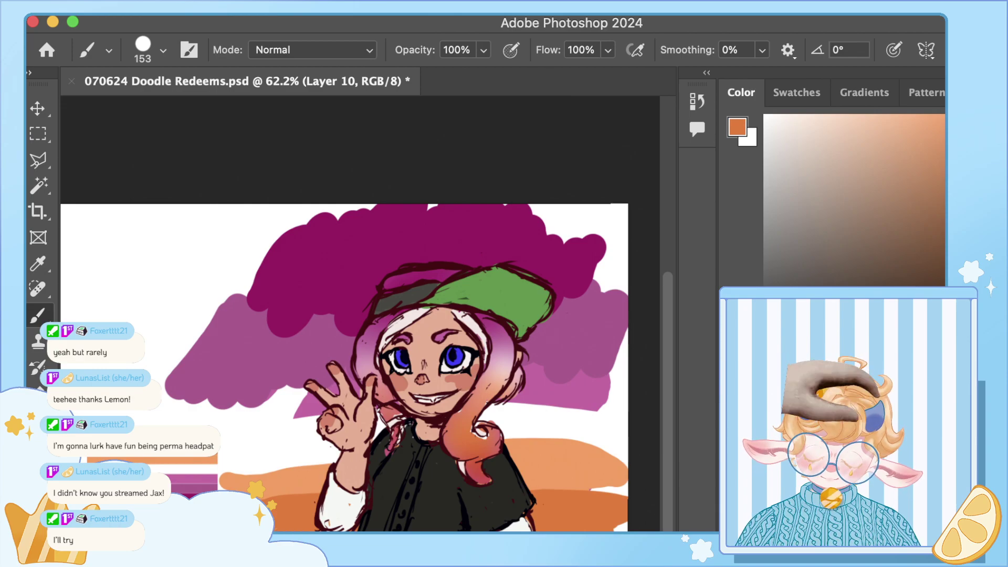
Step: Sample the flag's red, paint a band along the bottom of the splat, and blur the stripes on Layer 10
key(i)
drag(307, 428, 215, 436)
key(b)
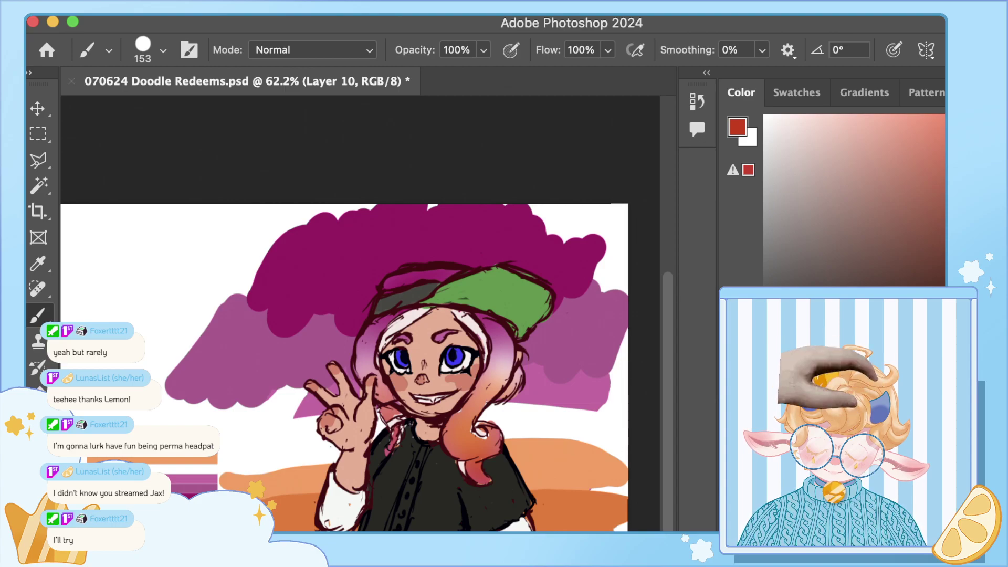
key(super+z)
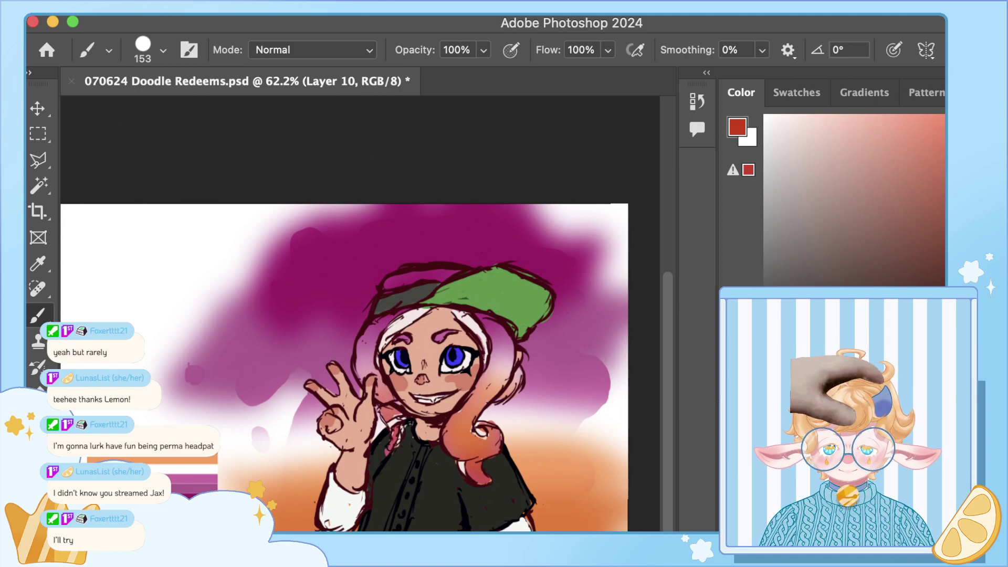
Step: Select the pink splat and its separate droplets on the Background layer with the Magic Wand
scroll(360, 416, down, 5)
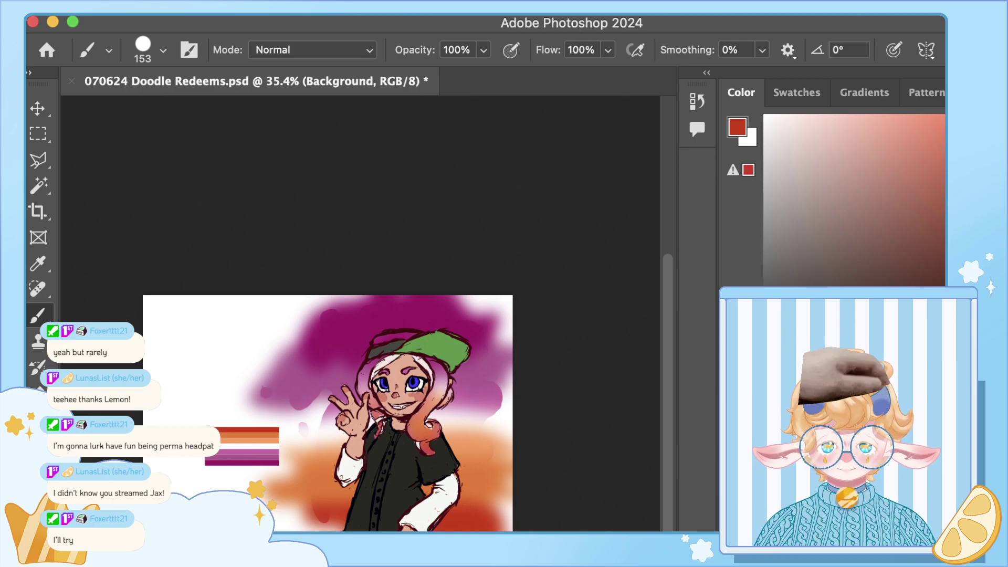
key(w)
click(404, 384)
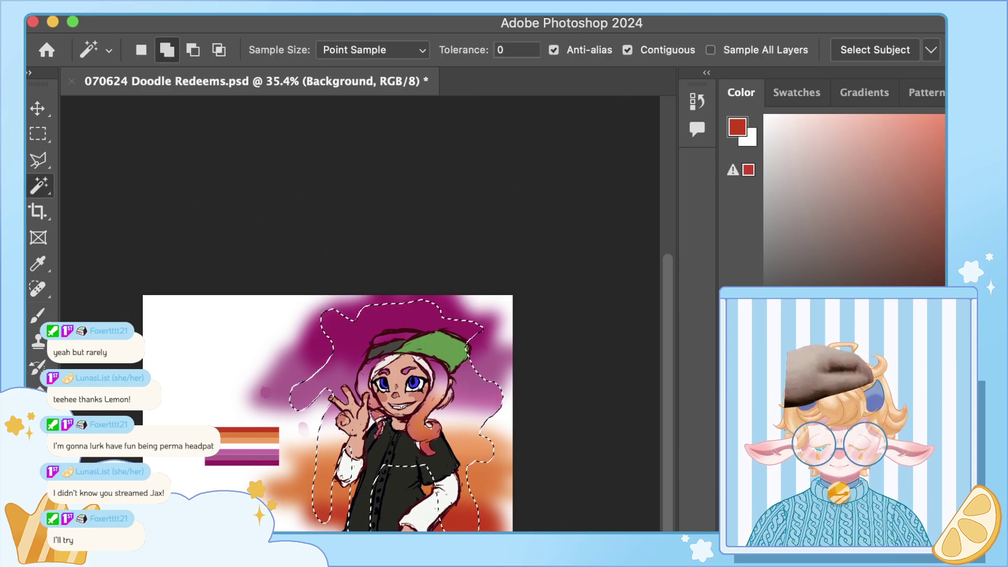
key(super+plus)
key(super+plus)
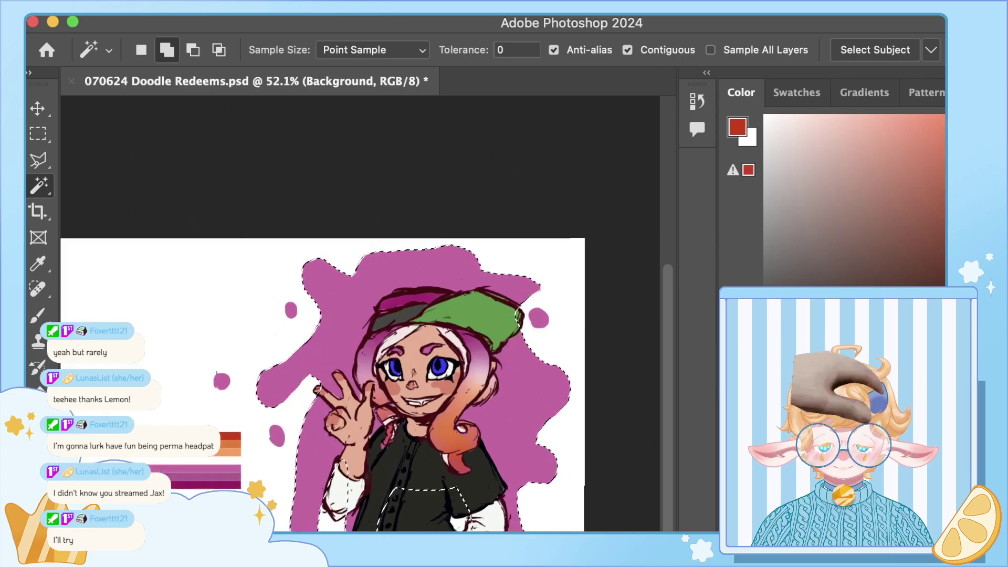
click(250, 442)
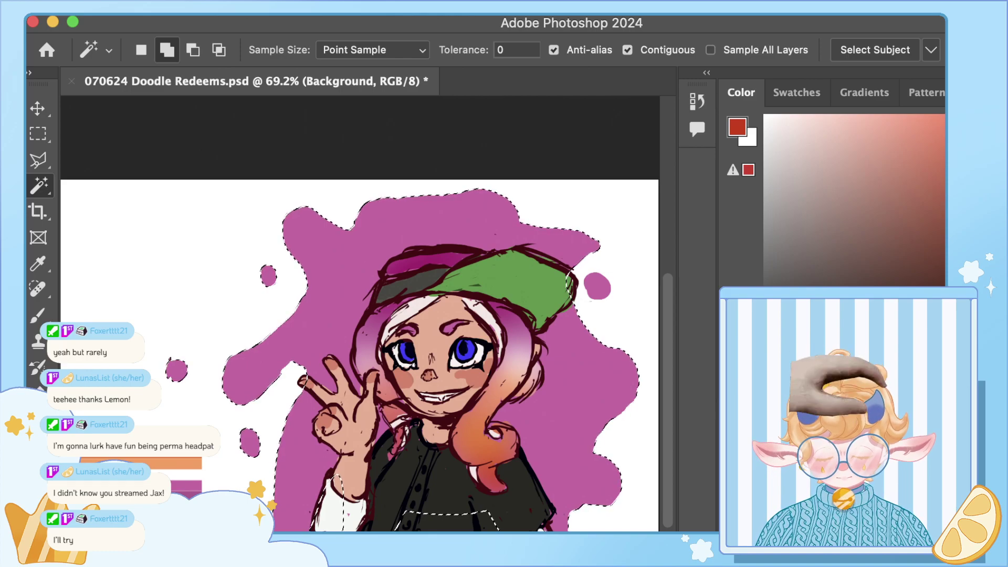
Step: Cut the splat and droplets onto their own layer and clip the blurred stripe layer to them
key(cmd+x)
key(cmd+v)
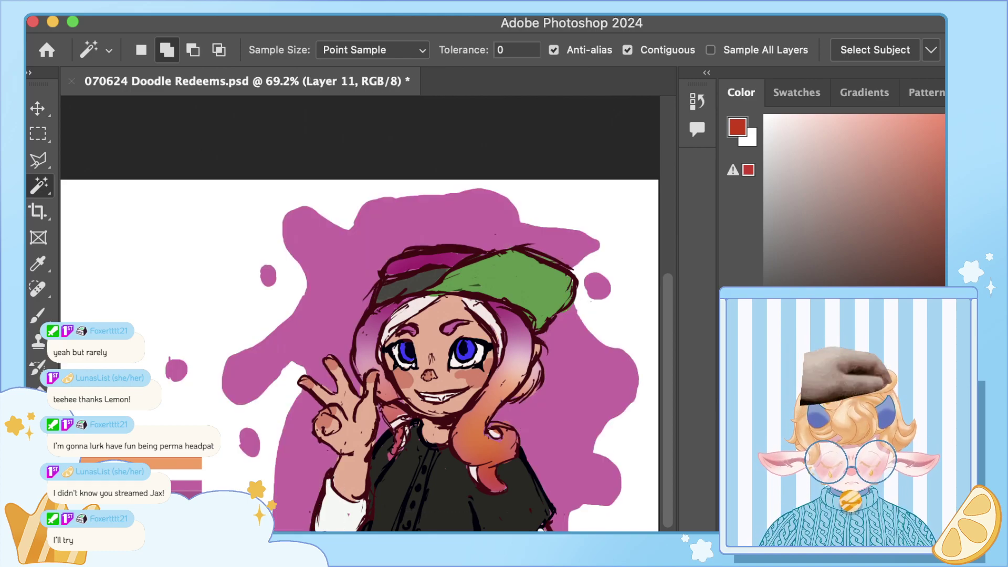
key(cmd+e)
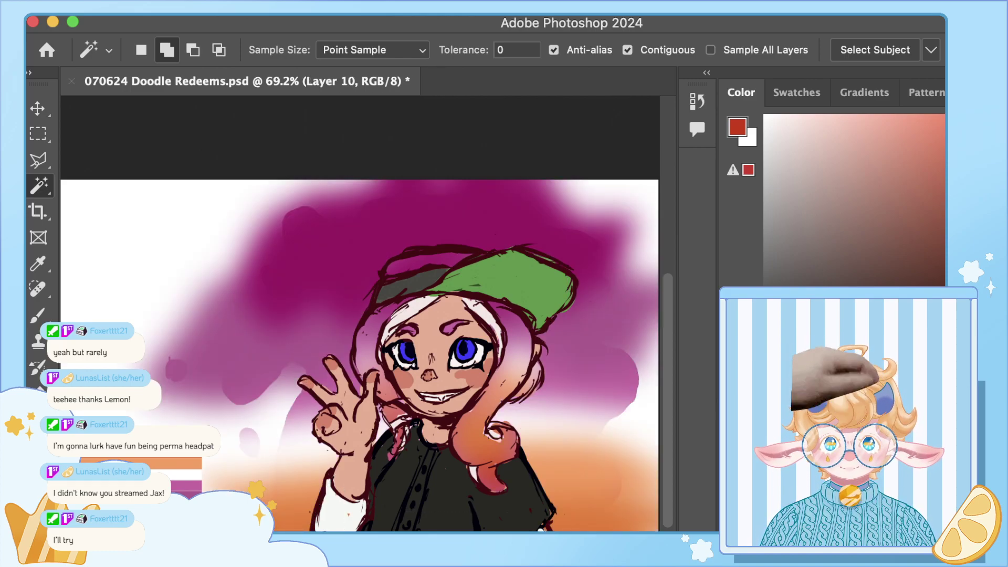
key(alt+super+g)
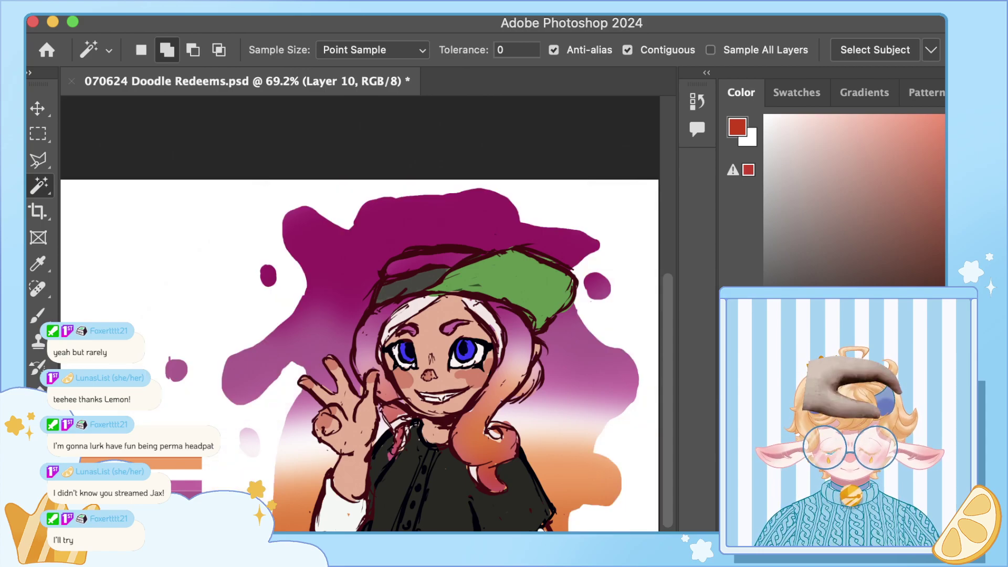
Step: Reduce the clipped stripe layer's opacity to 70%
scroll(360, 415, down, 5)
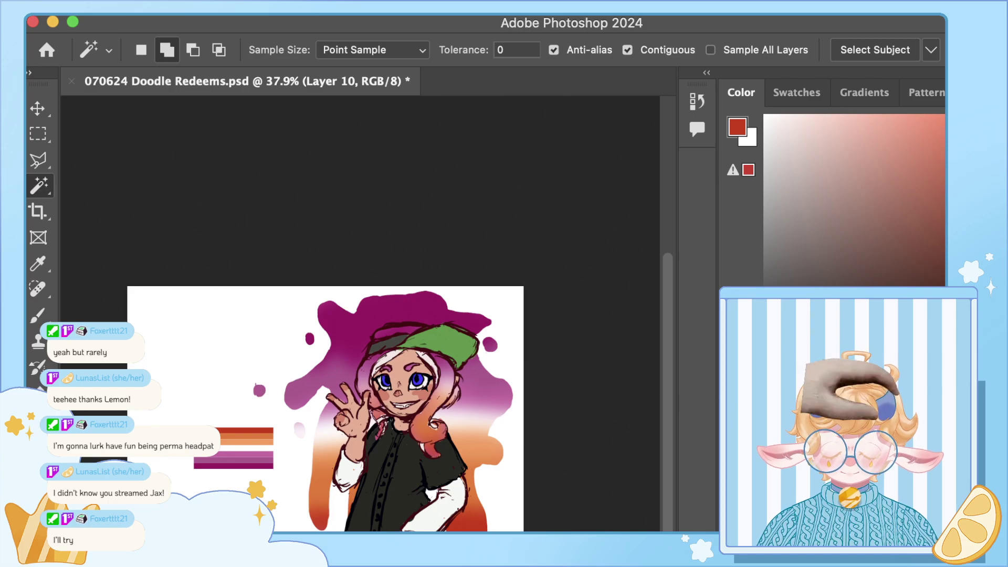
key(7)
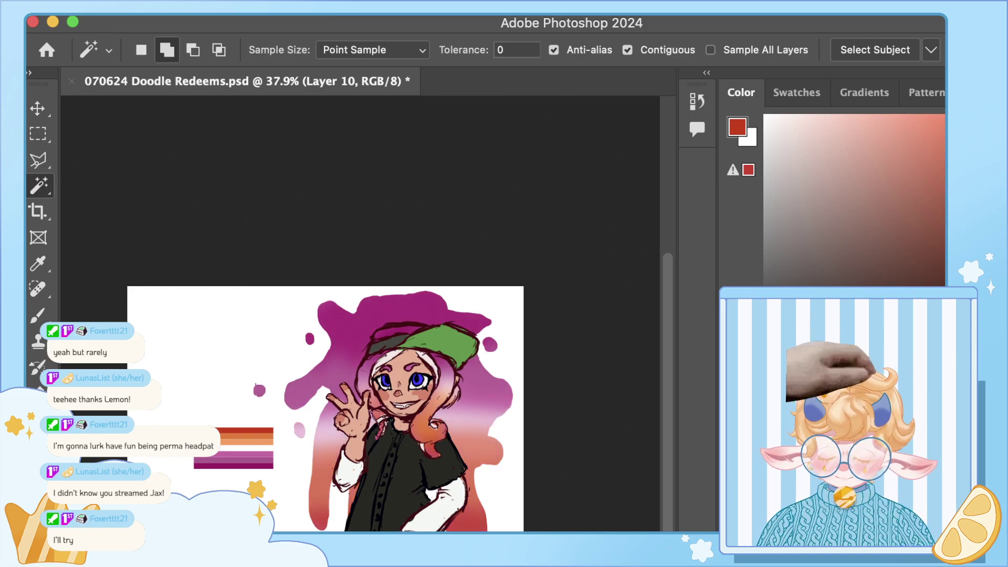
scroll(361, 415, up, 5)
scroll(361, 415, right, 1)
scroll(361, 415, left, 2)
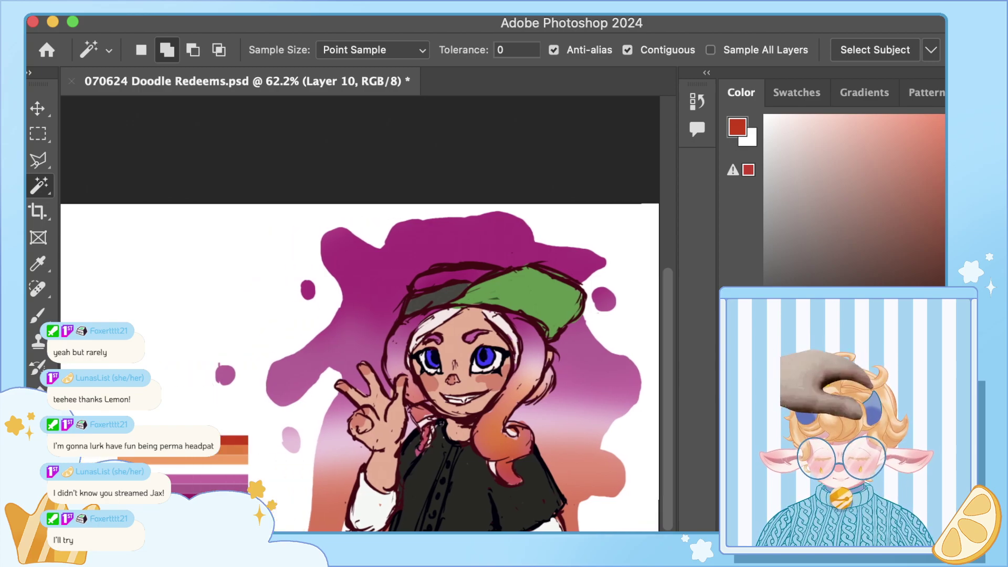
Step: Flip the stripe layer vertically so red is uppermost, and nudge it upward over the splat
key(v)
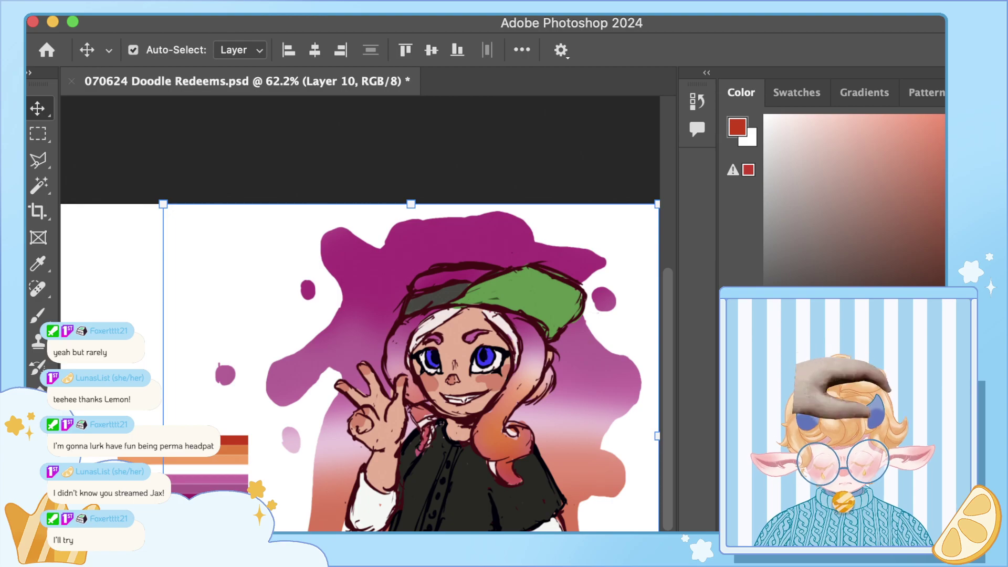
key(super+z)
key(Up)
key(Up)
key(Up)
key(Up)
key(Up)
key(Up)
key(Up)
key(Up)
key(Up)
key(Up)
key(Up)
key(Up)
key(Up)
key(Up)
key(Up)
key(Up)
key(Up)
key(Up)
key(Up)
key(Up)
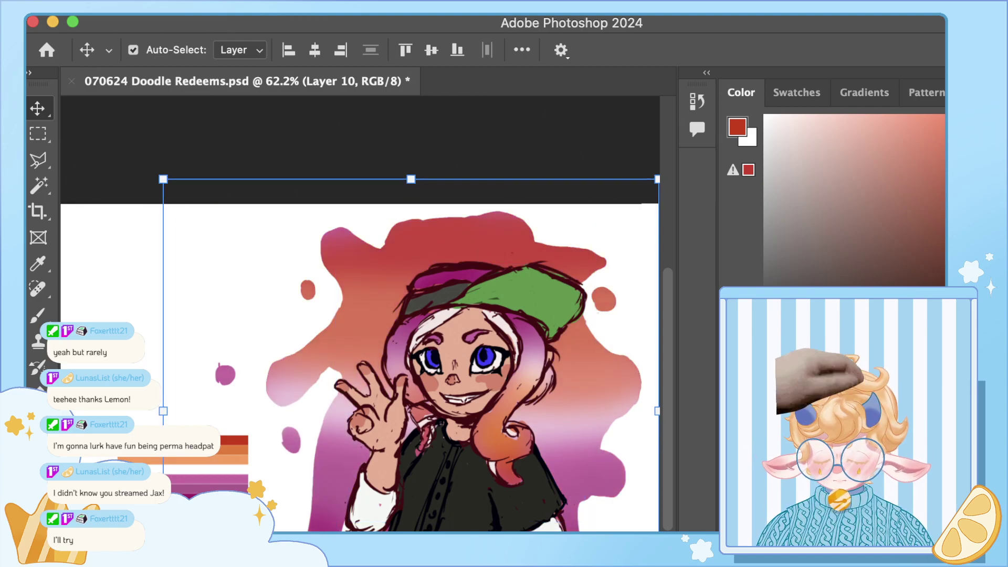
Step: Add a clipped Layer 12 above the stripes and dab the flag's red onto the splat's uncovered upper tips
click(362, 142)
scroll(355, 408, down, 4)
scroll(354, 409, right, 2)
key(i)
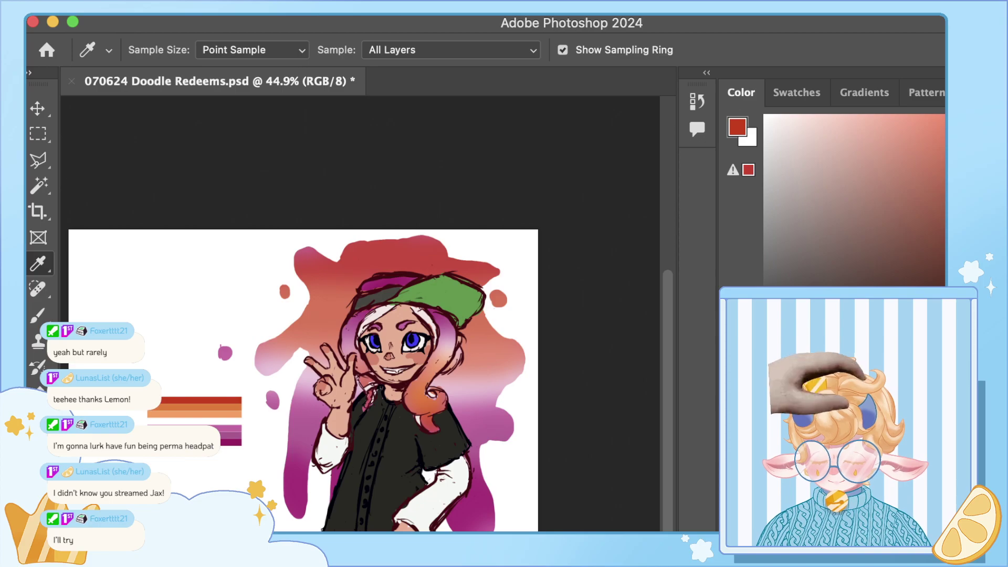
click(839, 446)
click(840, 425)
key(alt+bracketright)
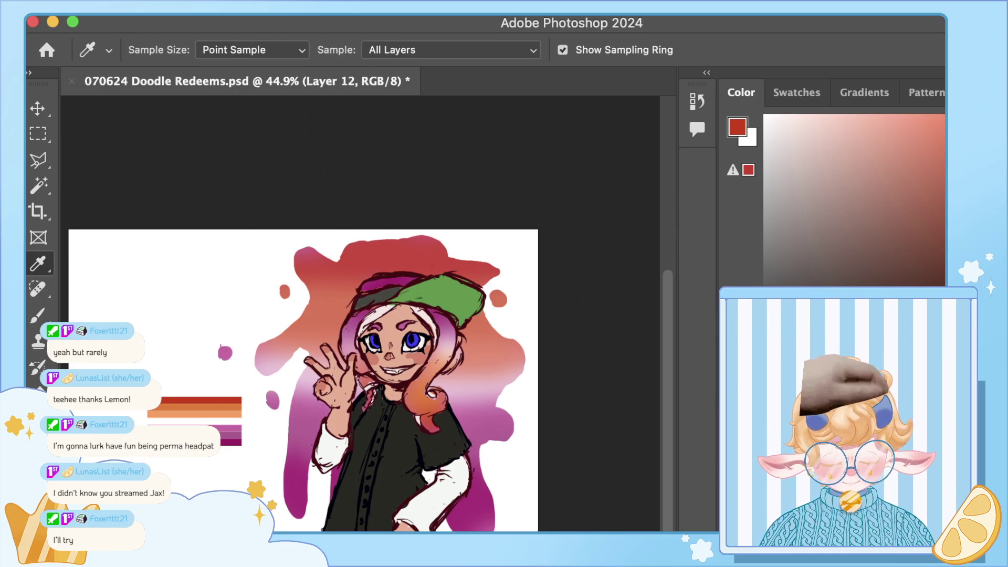
key(b)
click(307, 260)
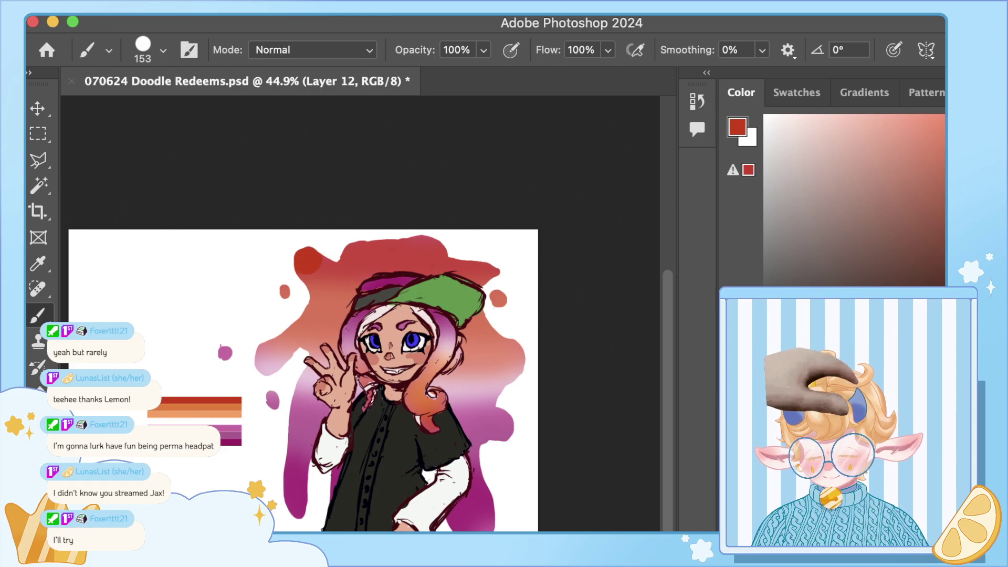
click(489, 270)
Step: Sample the flag's dark magenta, paint it over the ends of the lower drips, and merge Layer 12 into Layer 10
key(i)
click(232, 442)
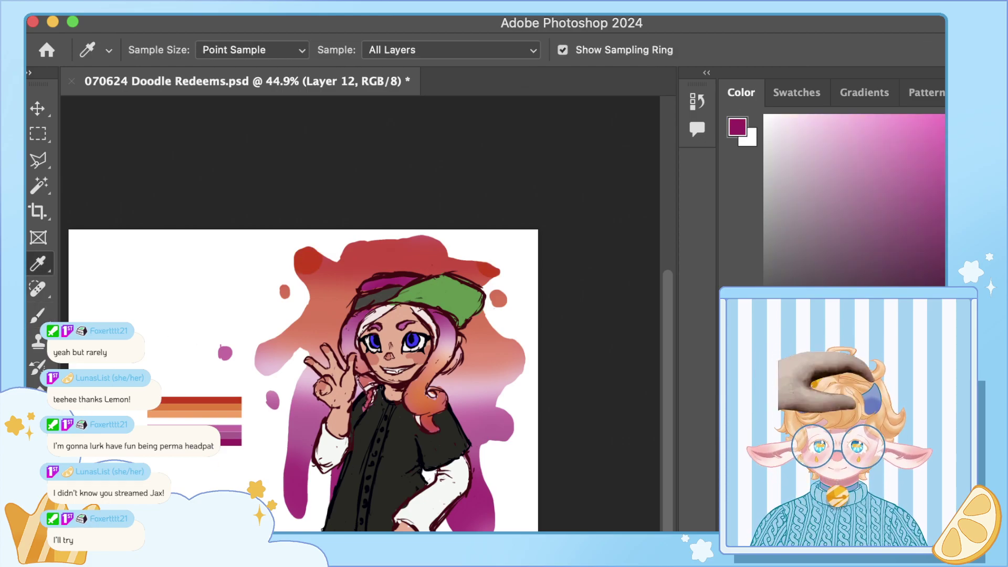
key(b)
click(297, 508)
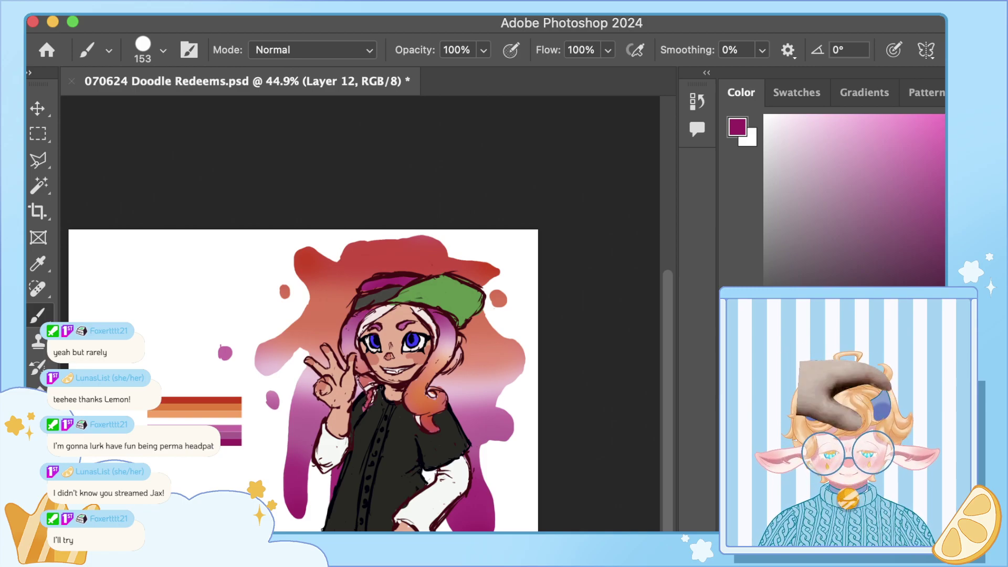
key(super+e)
scroll(361, 417, down, 2)
scroll(360, 418, left, 2)
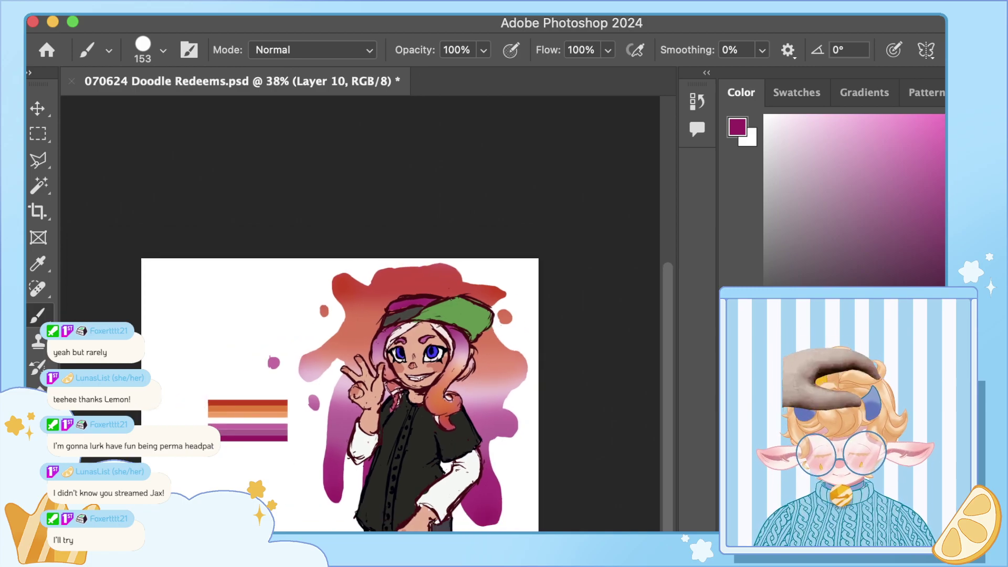
key(v)
key(super+t)
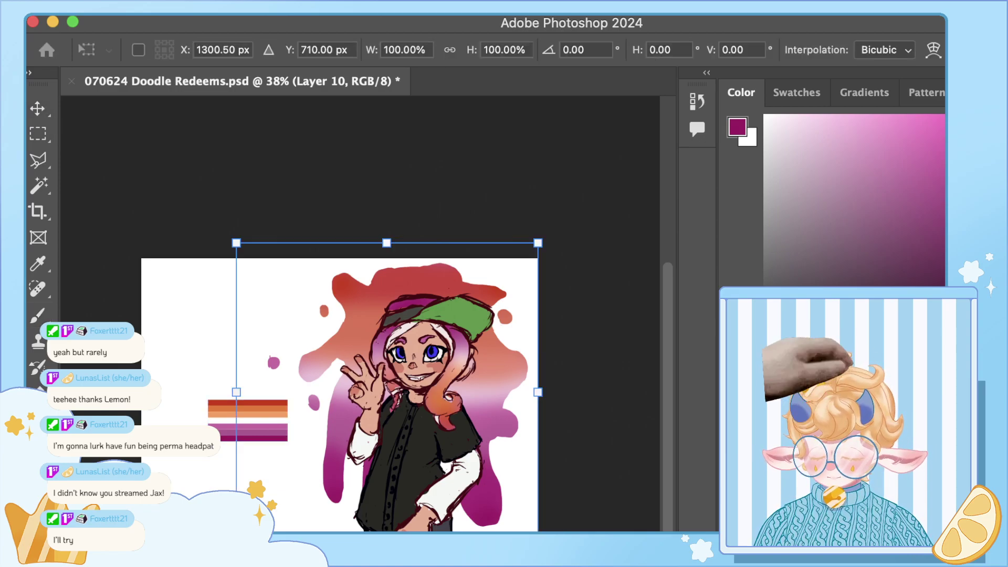
key(Return)
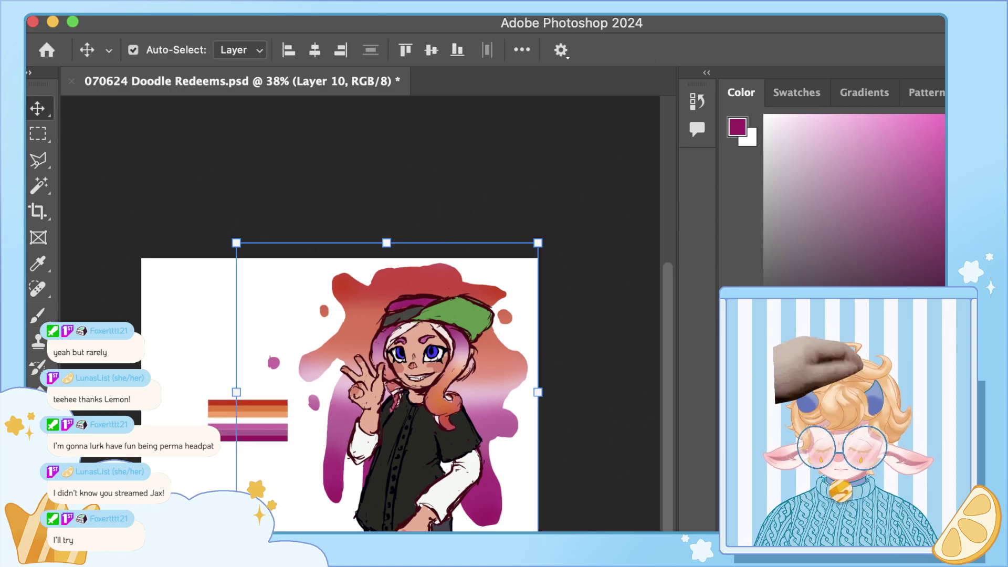
click(210, 336)
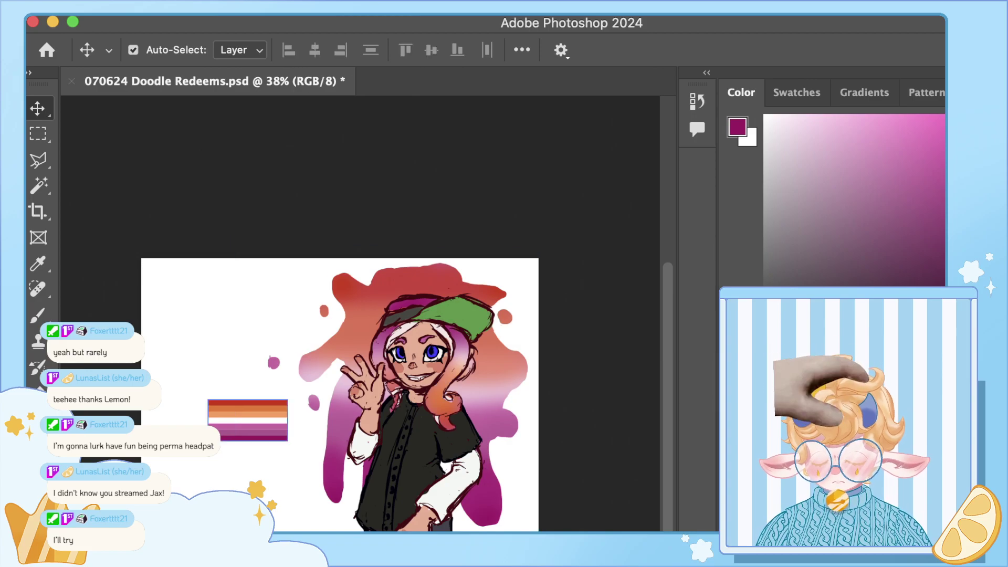
Step: Delete the pride flag reference from the canvas
click(252, 421)
key(Delete)
scroll(360, 416, up, 4)
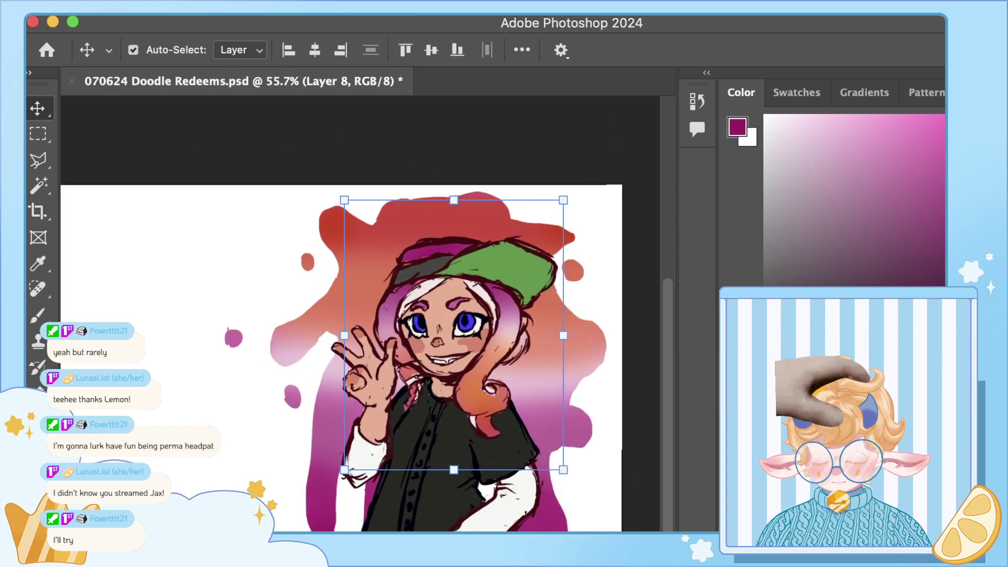
Step: Deselect the active layer and save the doodle document
click(183, 262)
key(super)
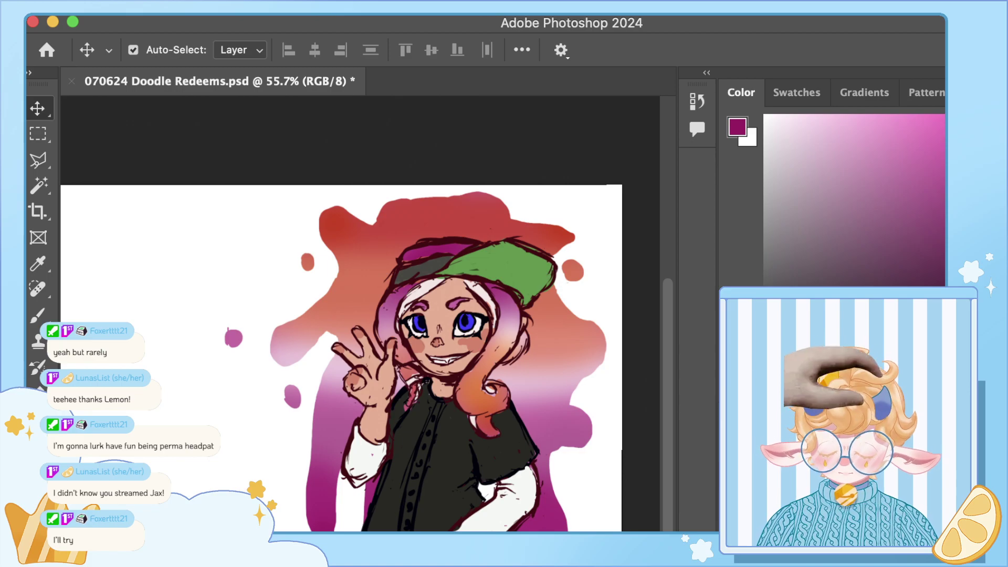
key(super+s)
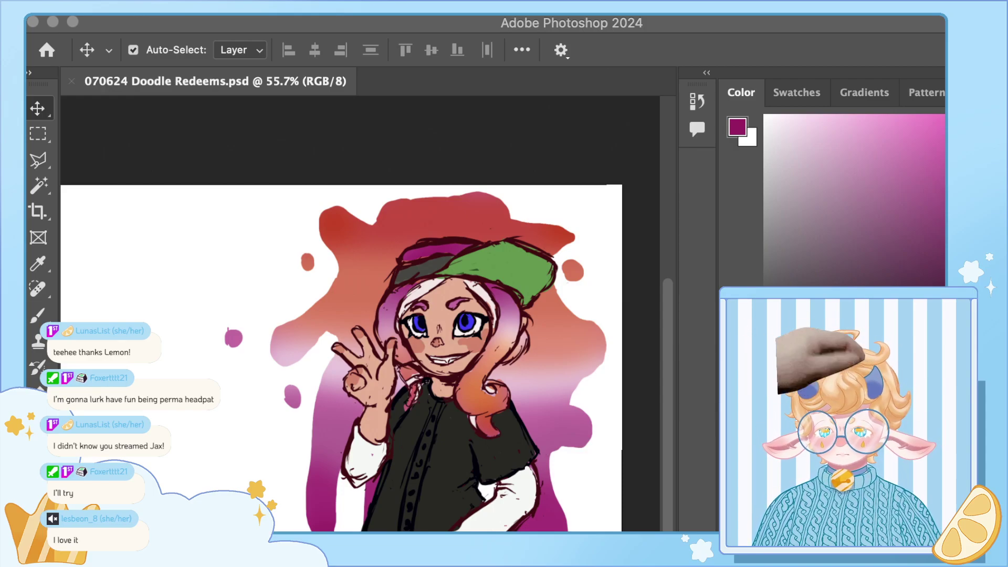
key(super+Tab)
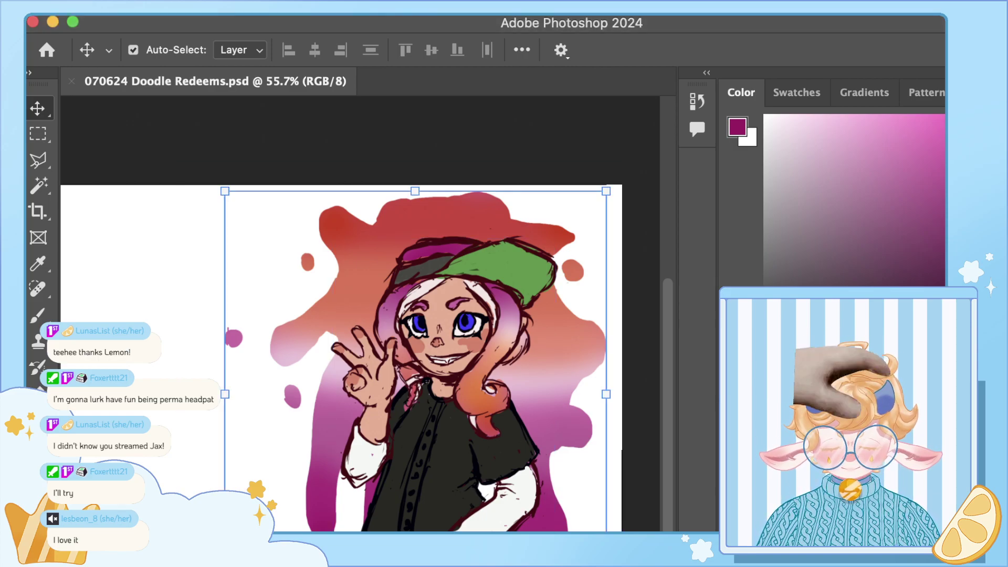
Step: Group the finished character's layers and name the group with the requester's handle followed by Octoling
click(570, 347)
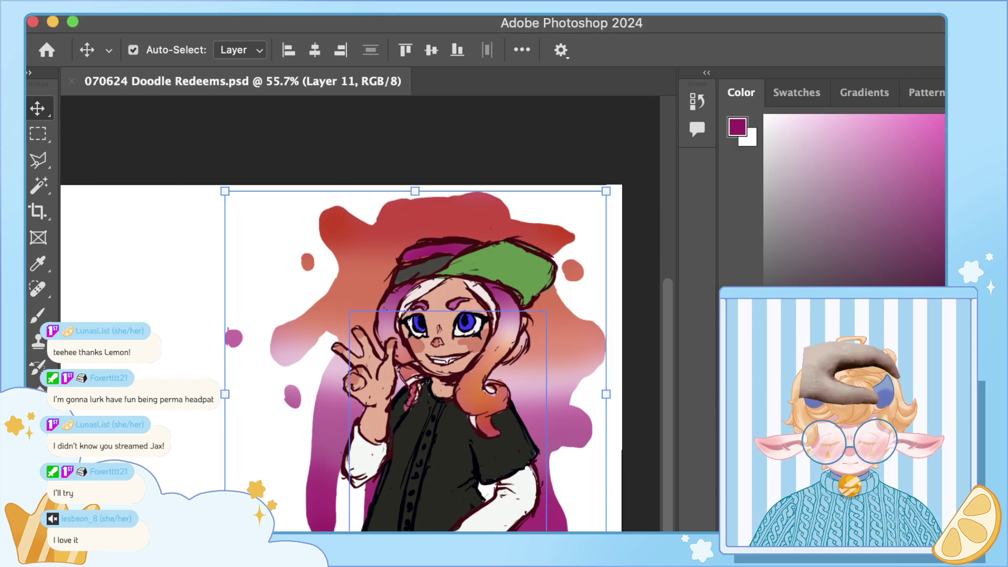
shift+click(457, 384)
key(super+g)
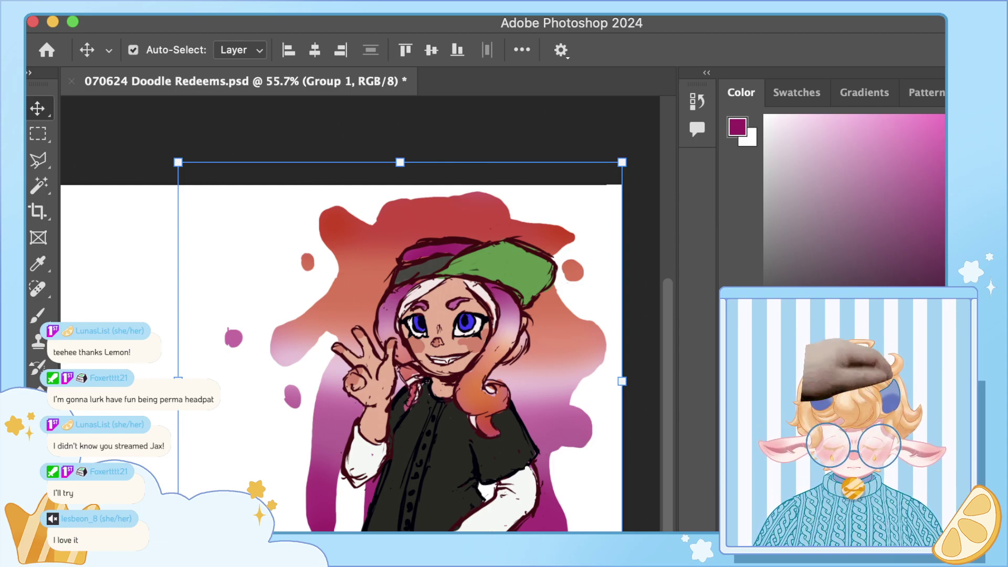
key(Return)
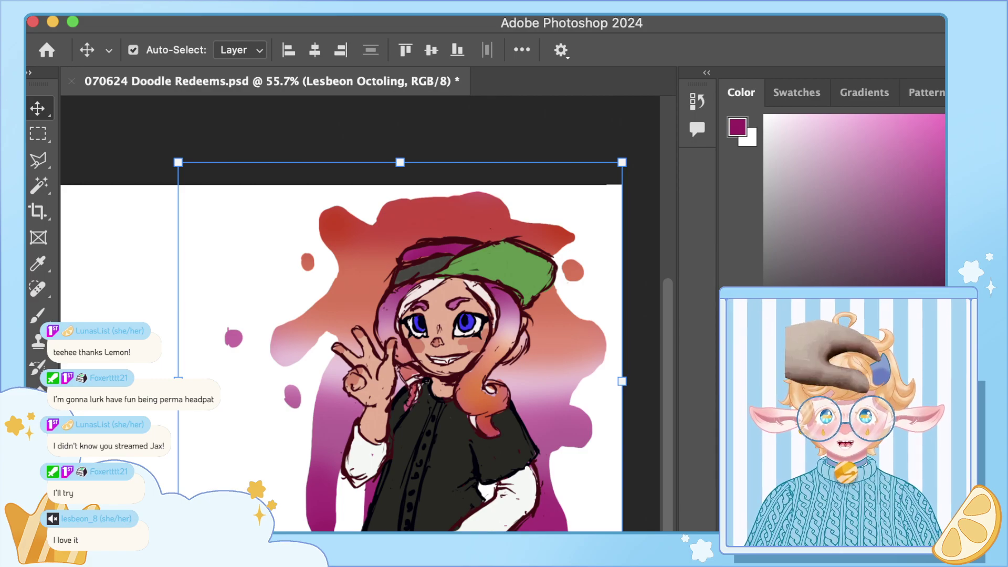
Step: Hide the finished character's group and add a new Layer 12 on the cleared canvas
key(super+Tab)
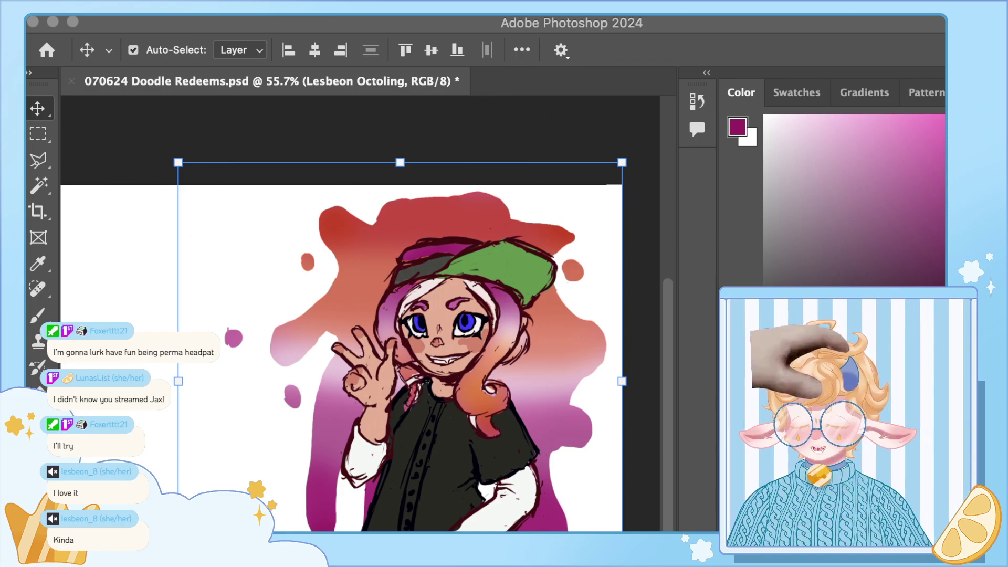
click(731, 447)
click(731, 446)
click(809, 446)
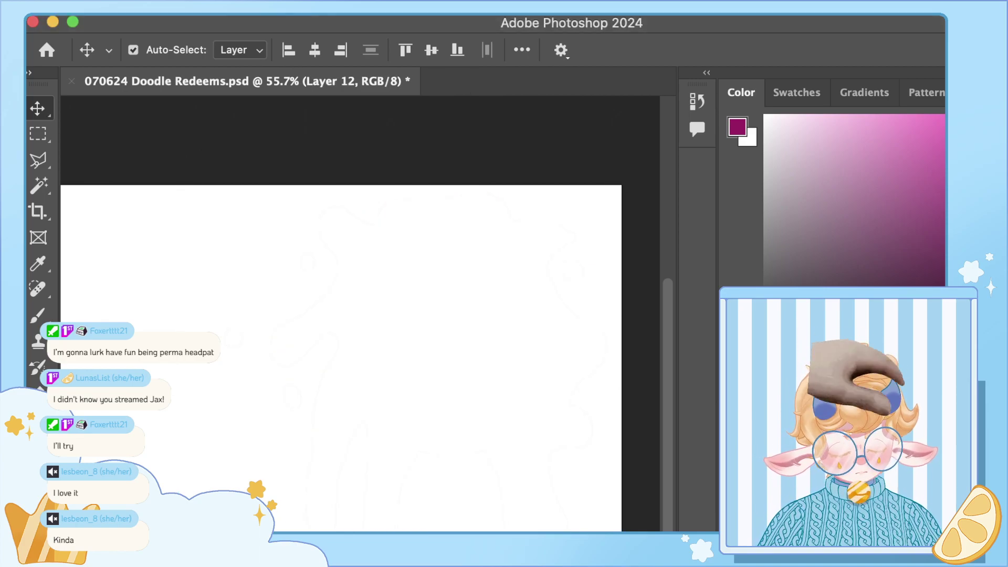
scroll(360, 315, left, 3)
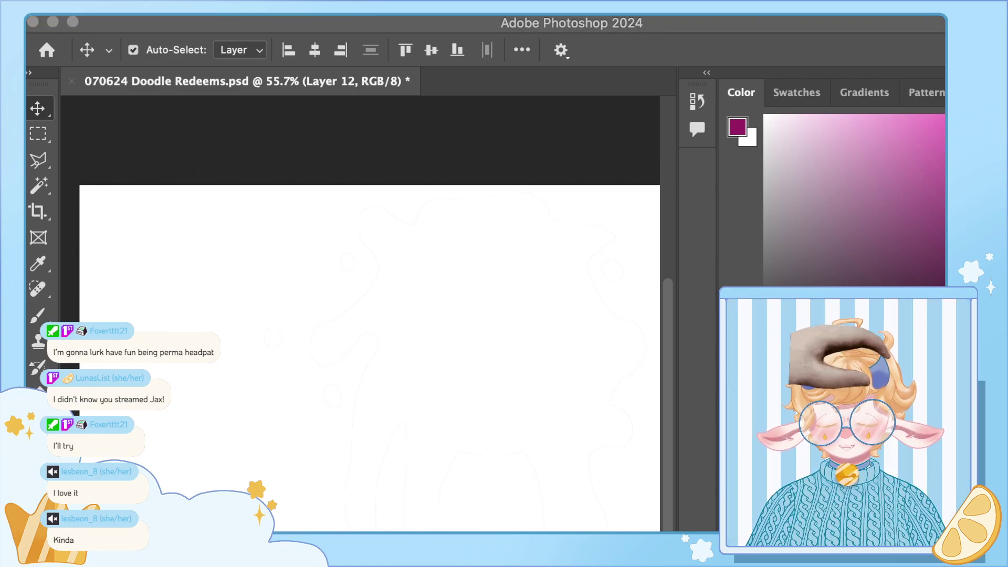
Step: Paste the copied Togedemaru reference picture and place it on the left half of the canvas
key(super+Tab)
key(super+v)
drag(370, 386, 218, 359)
key(super+Tab)
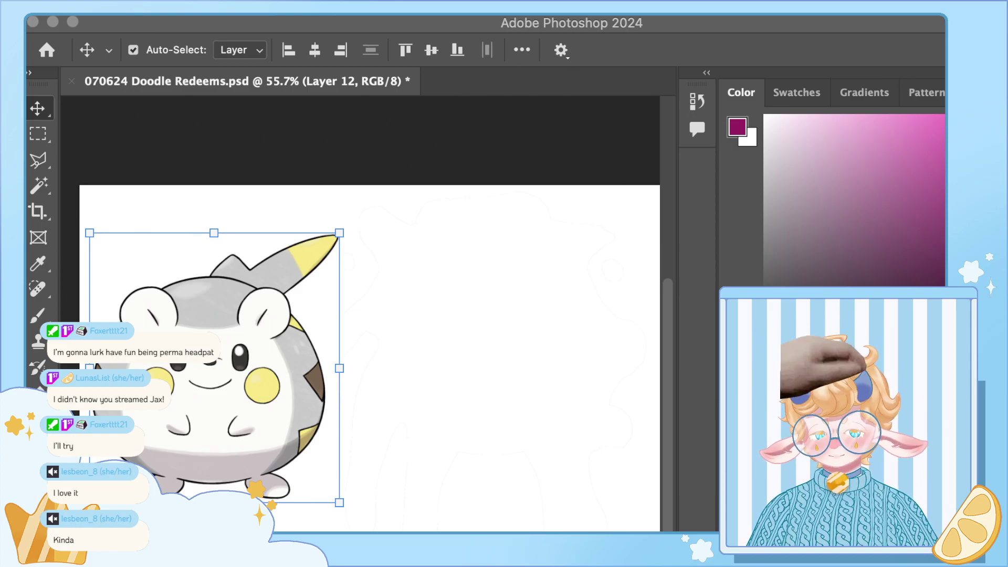
key(super+Tab)
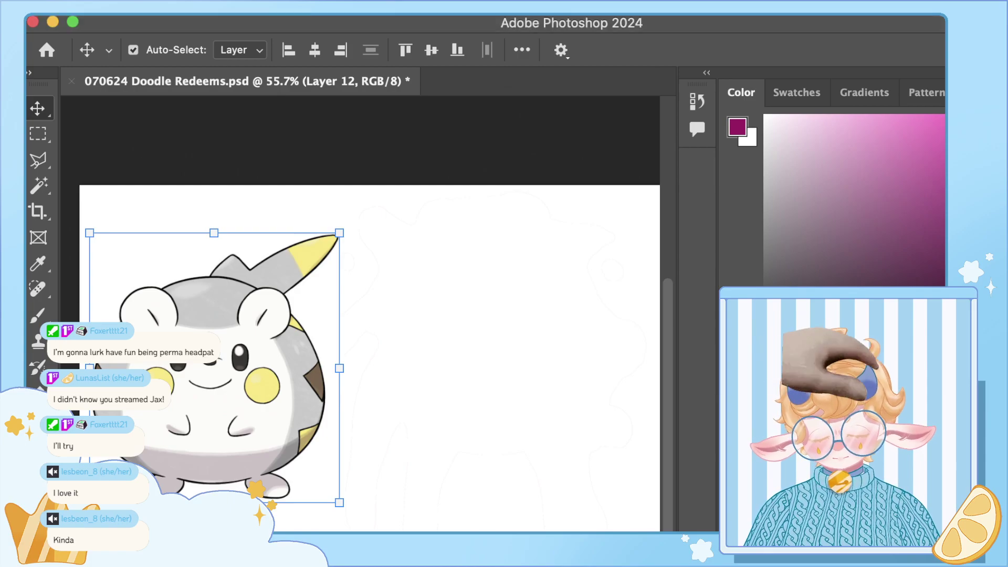
Step: Set the foreground to a near-black red, add Layer 13 above the reference, and set the brush size to 49
key(d)
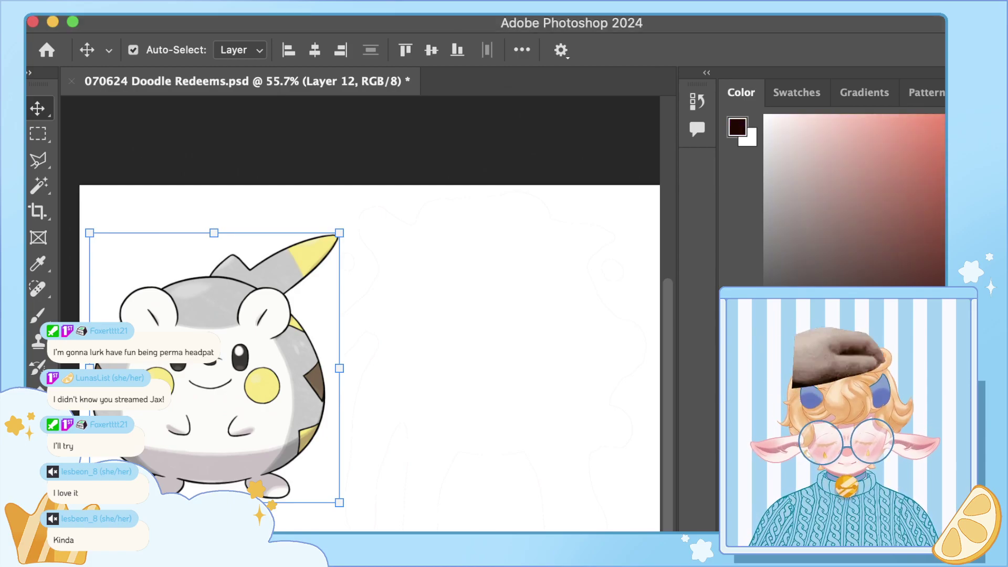
key(alt+shift+super+n)
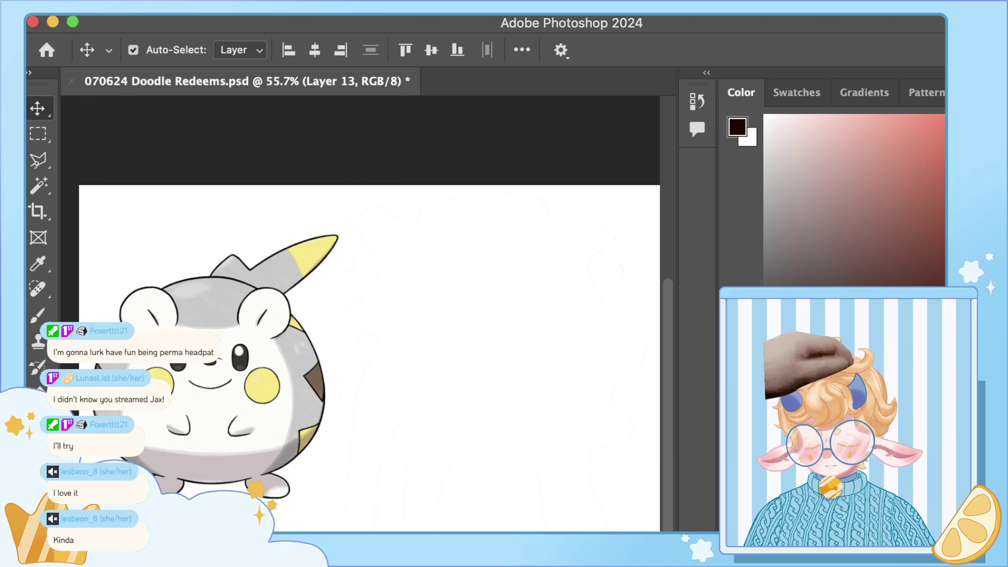
key(b)
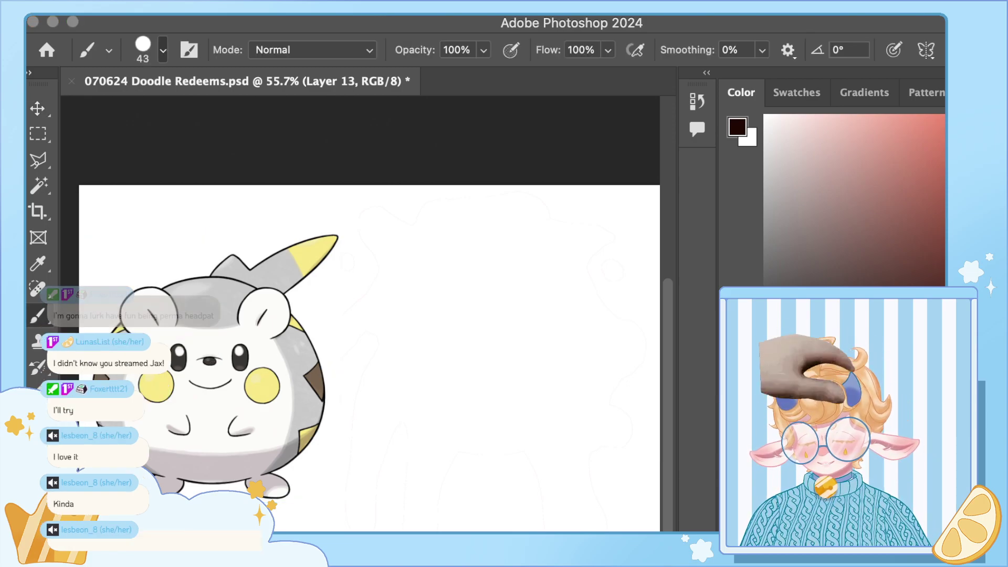
key(Return)
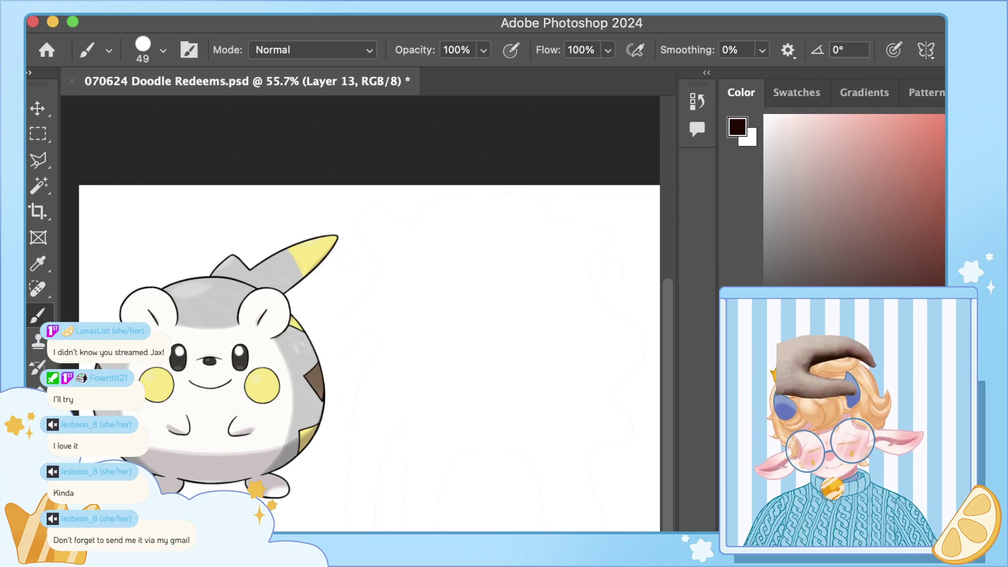
Step: Sketch Togedemaru's large round body beside the reference with loose overlapping curved strokes
scroll(360, 314, right, 3)
key(z)
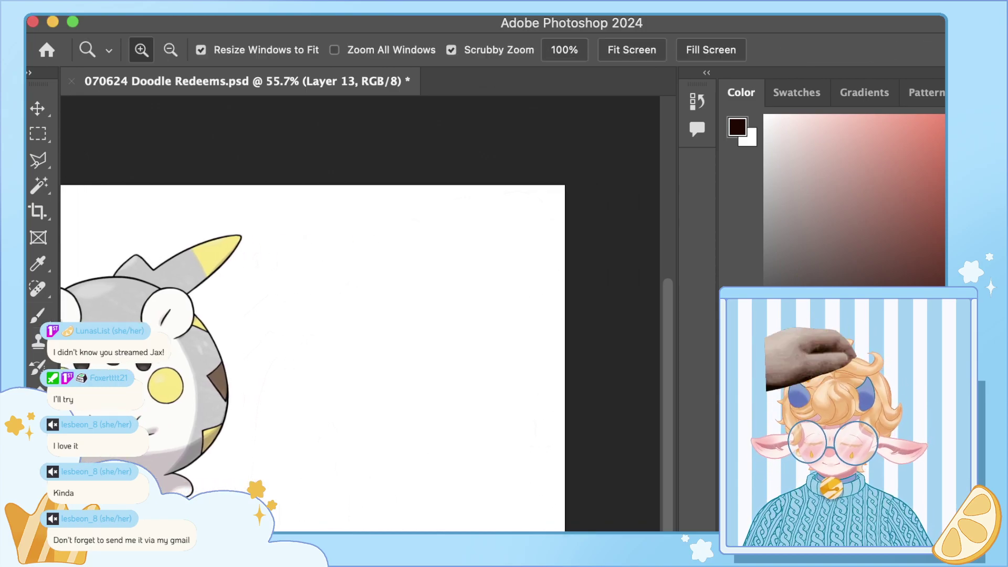
drag(370, 462, 394, 462)
key(b)
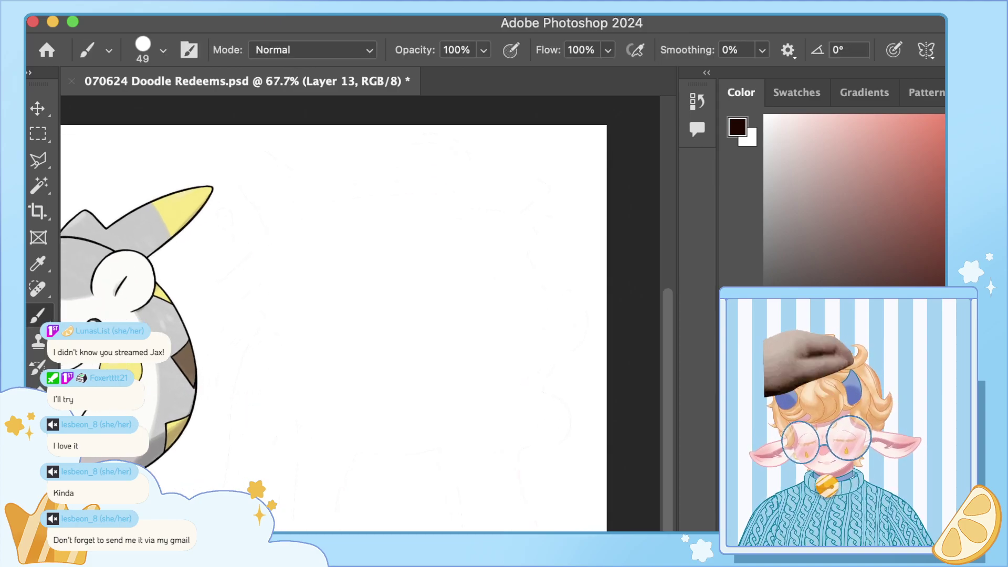
scroll(357, 326, left, 5)
mouse_move(421, 404)
mouse_down()
mouse_move(388, 374)
mouse_move(428, 286)
mouse_up()
mouse_move(394, 382)
mouse_down()
mouse_move(425, 286)
mouse_move(482, 267)
mouse_up()
drag(380, 349, 590, 328)
drag(453, 265, 579, 363)
drag(480, 277, 591, 387)
drag(551, 301, 466, 487)
mouse_move(546, 421)
mouse_down()
mouse_move(520, 468)
mouse_move(387, 467)
mouse_up()
mouse_move(427, 267)
mouse_down()
mouse_move(343, 404)
mouse_move(379, 446)
mouse_up()
drag(422, 280, 442, 480)
drag(352, 378, 539, 463)
mouse_move(403, 460)
mouse_down()
mouse_move(572, 452)
mouse_move(617, 383)
mouse_up()
drag(550, 269, 603, 383)
drag(542, 276, 605, 402)
drag(609, 365, 530, 487)
drag(582, 442, 468, 508)
drag(468, 472, 370, 441)
drag(362, 330, 346, 381)
drag(348, 396, 437, 494)
drag(392, 457, 526, 492)
drag(431, 492, 583, 452)
drag(599, 387, 577, 454)
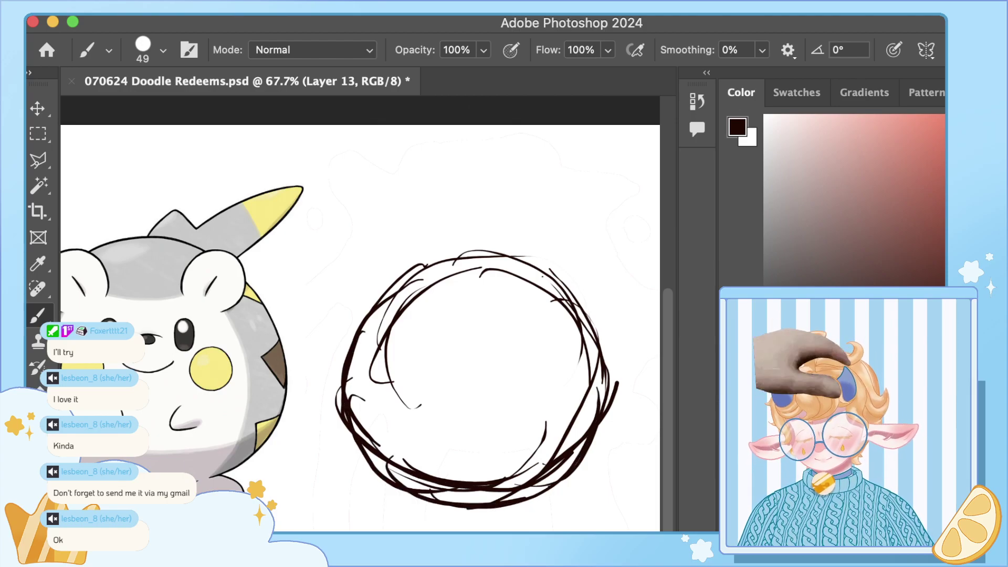
Step: Set the eraser size to 127 and erase the stray strokes inside and around the body circle
key(e)
drag(400, 307, 373, 380)
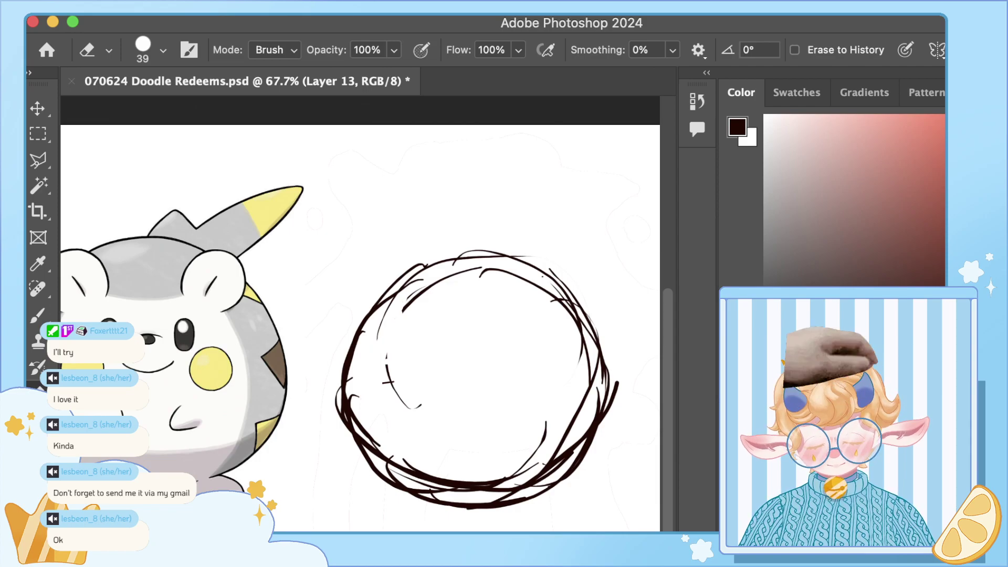
click(162, 50)
drag(167, 92, 190, 92)
mouse_move(391, 422)
mouse_down()
mouse_move(427, 311)
mouse_move(530, 304)
mouse_move(574, 370)
mouse_move(568, 436)
mouse_move(504, 475)
mouse_move(427, 476)
mouse_move(368, 436)
mouse_move(351, 398)
mouse_up()
drag(544, 422, 540, 446)
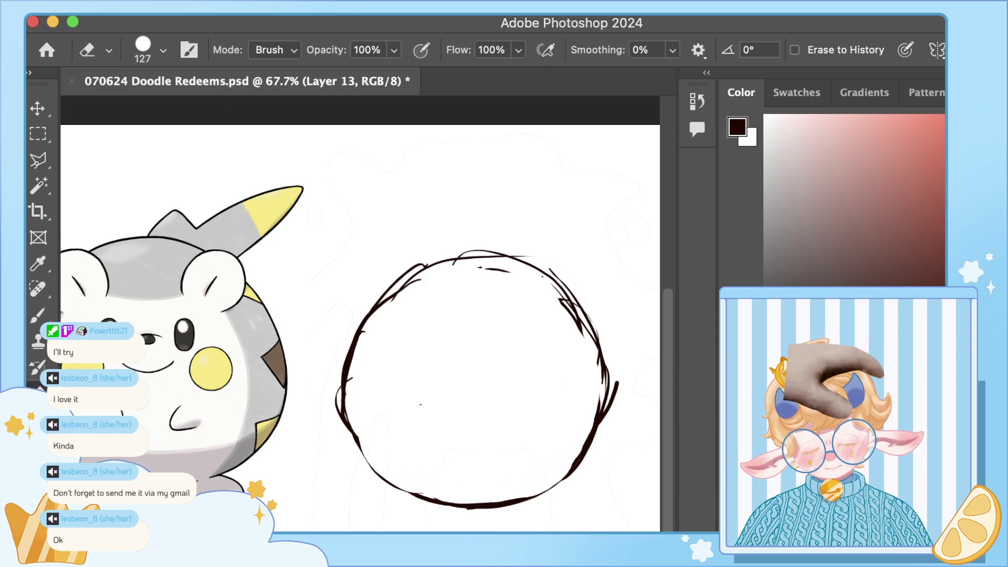
mouse_move(407, 312)
mouse_down()
mouse_move(422, 302)
mouse_move(549, 315)
mouse_move(571, 344)
mouse_move(580, 420)
mouse_up()
drag(640, 388, 616, 402)
drag(336, 387, 340, 423)
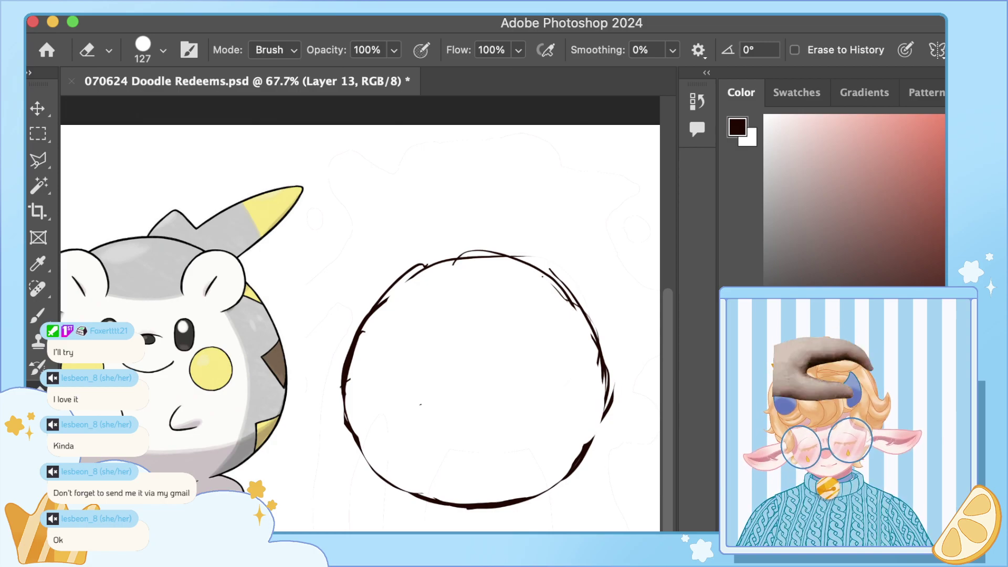
Step: Redraw and thicken the lower-left part of the body outline with the brush
key(b)
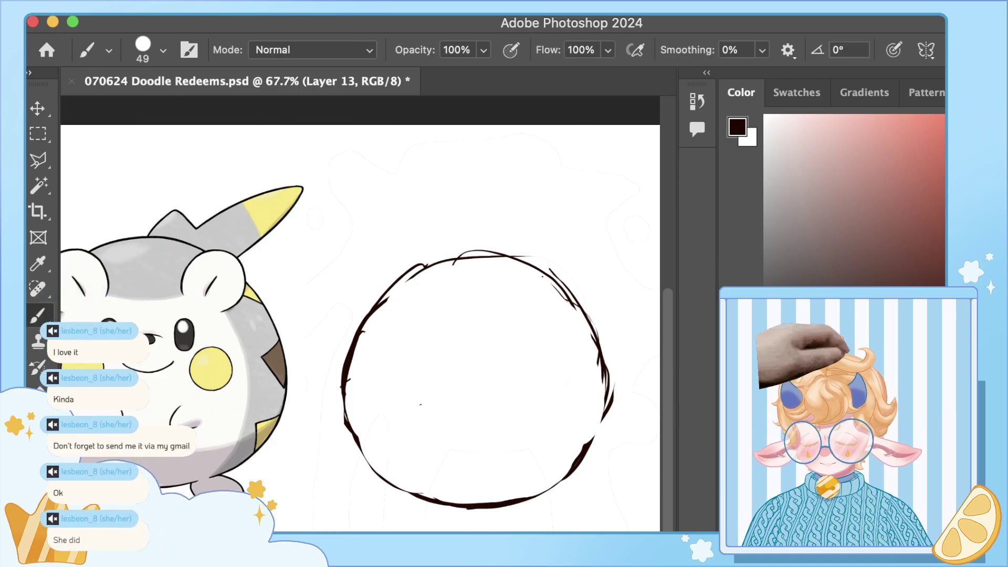
drag(351, 362, 356, 443)
mouse_move(341, 387)
mouse_down()
mouse_move(442, 508)
mouse_move(516, 506)
mouse_up()
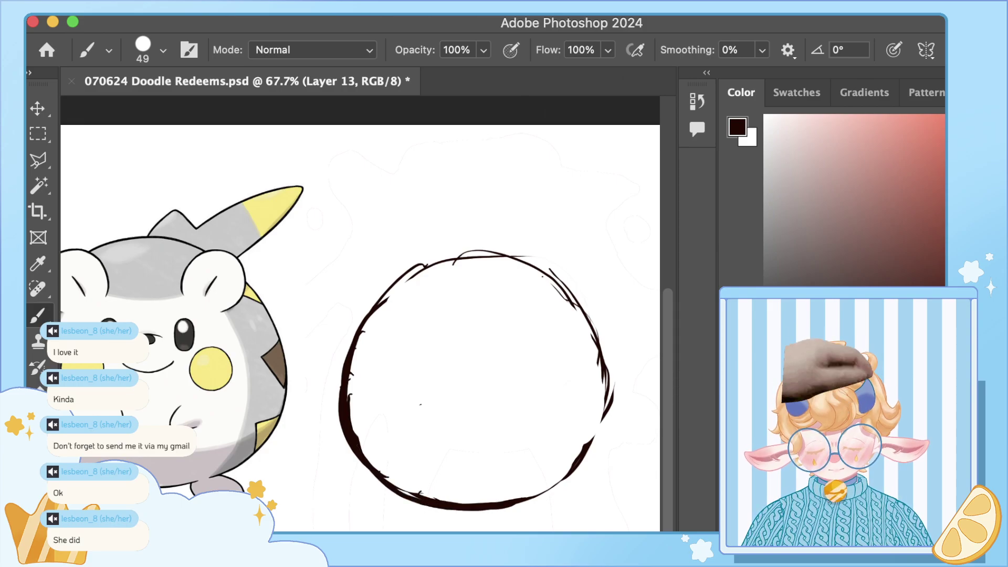
Step: Draw the nose, smiling mouth and two solid oval eyes, then erase a highlight in each eye
mouse_move(429, 361)
mouse_down()
mouse_move(414, 357)
mouse_move(399, 381)
mouse_move(438, 362)
mouse_move(448, 389)
mouse_move(410, 362)
mouse_up()
mouse_move(485, 340)
mouse_down()
mouse_move(480, 362)
mouse_move(493, 349)
mouse_move(456, 356)
mouse_move(464, 348)
mouse_up()
key(super+z)
drag(395, 333, 390, 357)
drag(401, 328, 398, 358)
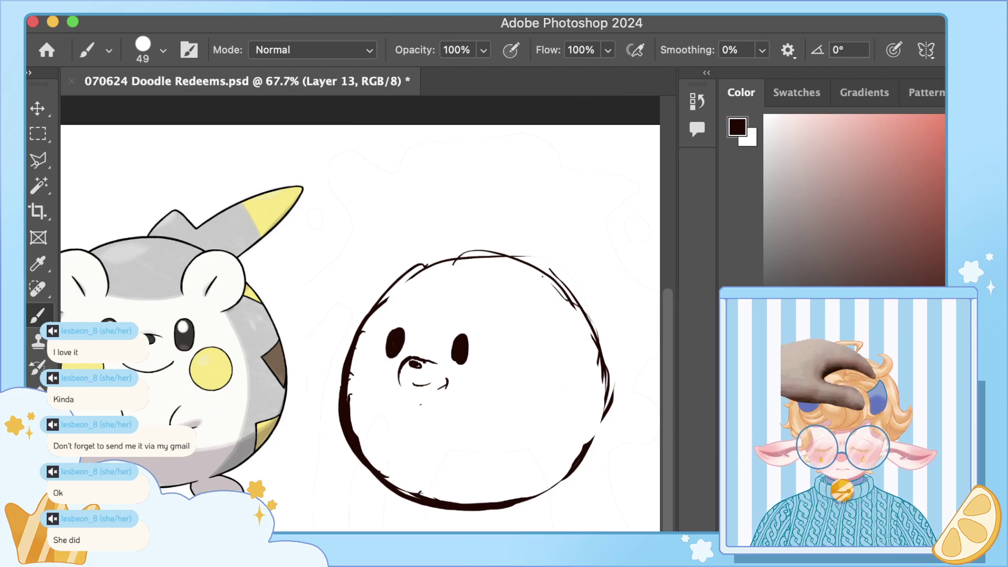
key(e)
click(394, 337)
click(460, 342)
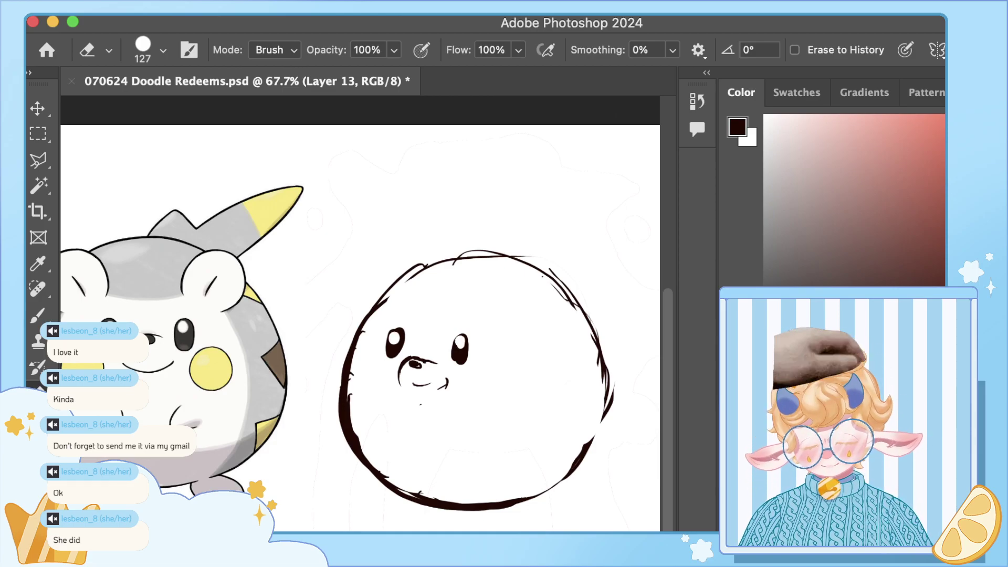
Step: Sketch both rounded ears on top of the body and erase the body line crossing the left ear
key(b)
mouse_move(479, 293)
mouse_down()
mouse_move(508, 273)
mouse_move(539, 289)
mouse_move(540, 321)
mouse_move(501, 329)
mouse_move(480, 292)
mouse_move(499, 309)
mouse_up()
mouse_move(409, 267)
mouse_down()
mouse_move(376, 265)
mouse_move(361, 300)
mouse_up()
mouse_move(388, 272)
mouse_down()
mouse_move(359, 301)
mouse_move(364, 312)
mouse_move(402, 266)
mouse_move(413, 287)
mouse_up()
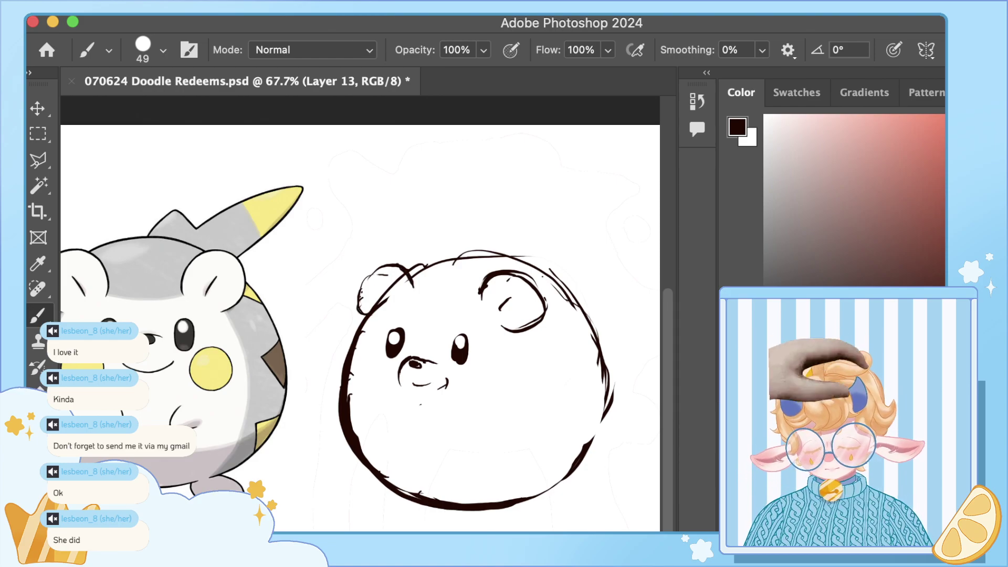
key(e)
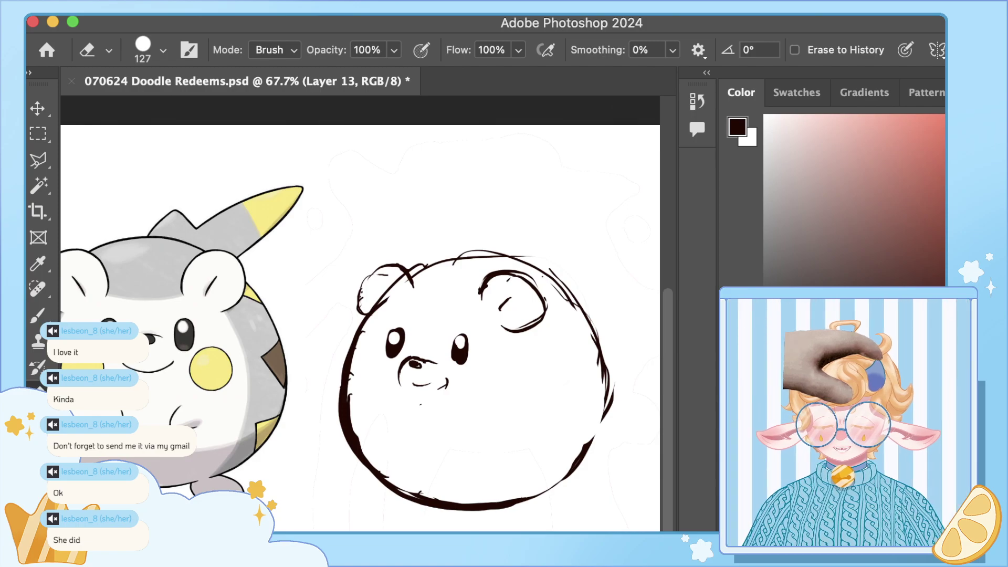
key(super+Tab)
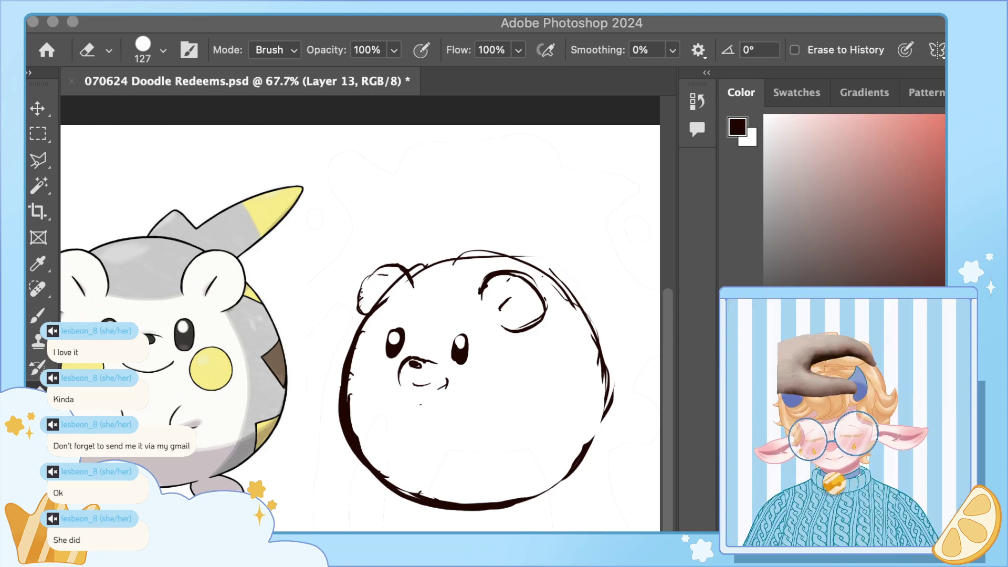
click(393, 287)
drag(402, 278, 383, 298)
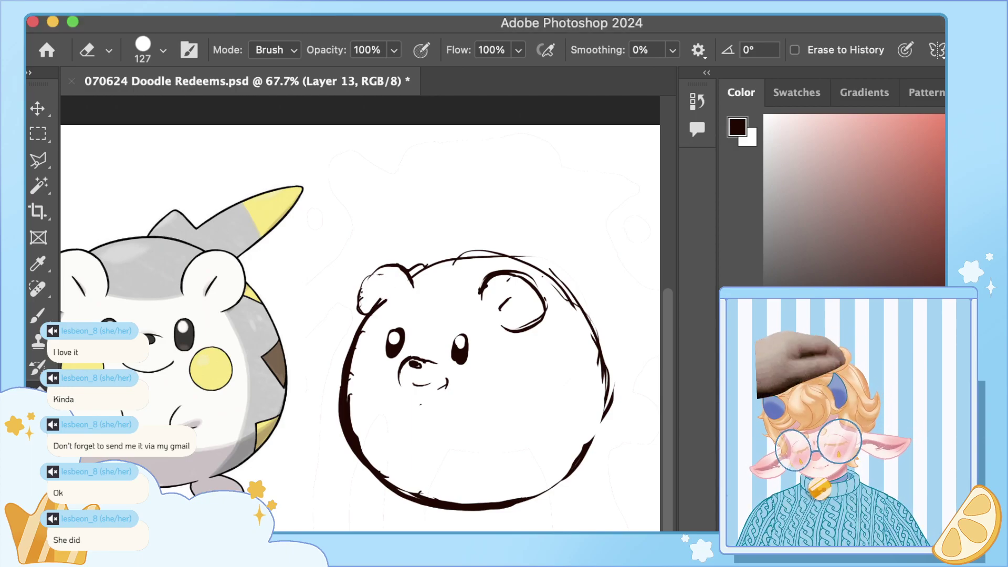
Step: Draw the forehead marking between the ears and the curved edge of the white face and belly area
key(b)
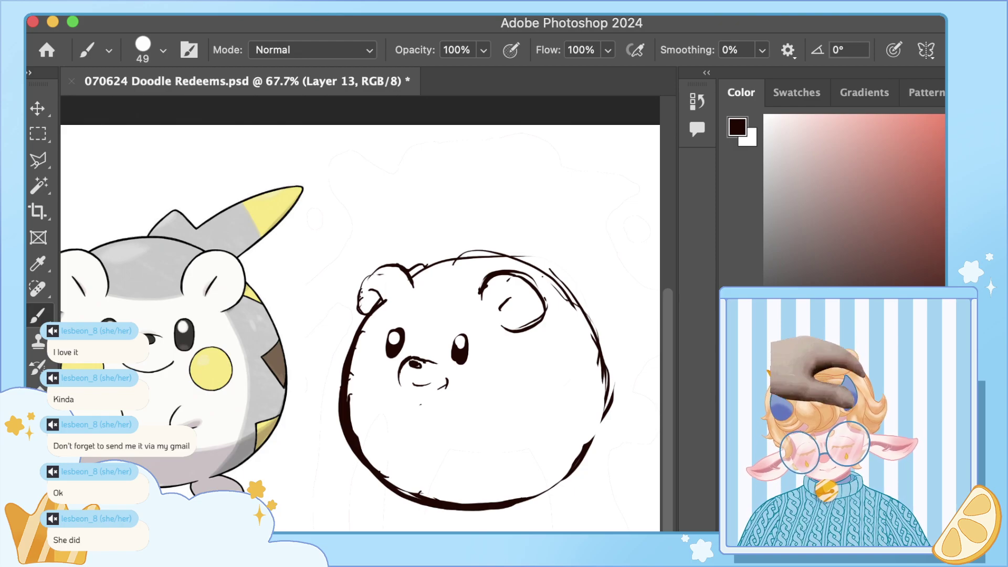
drag(420, 311, 472, 297)
mouse_move(505, 334)
mouse_down()
mouse_move(532, 379)
mouse_move(538, 426)
mouse_up()
drag(533, 376, 495, 472)
drag(530, 405, 466, 492)
drag(511, 450, 465, 493)
Step: Sketch two small feet under the body and erase the body outline where it overlaps them
mouse_move(352, 405)
mouse_down()
mouse_move(362, 447)
mouse_move(399, 484)
mouse_move(370, 519)
mouse_move(415, 501)
mouse_move(439, 531)
mouse_up()
drag(486, 510, 501, 530)
key(super+z)
key(super+z)
key(super+z)
key(super+z)
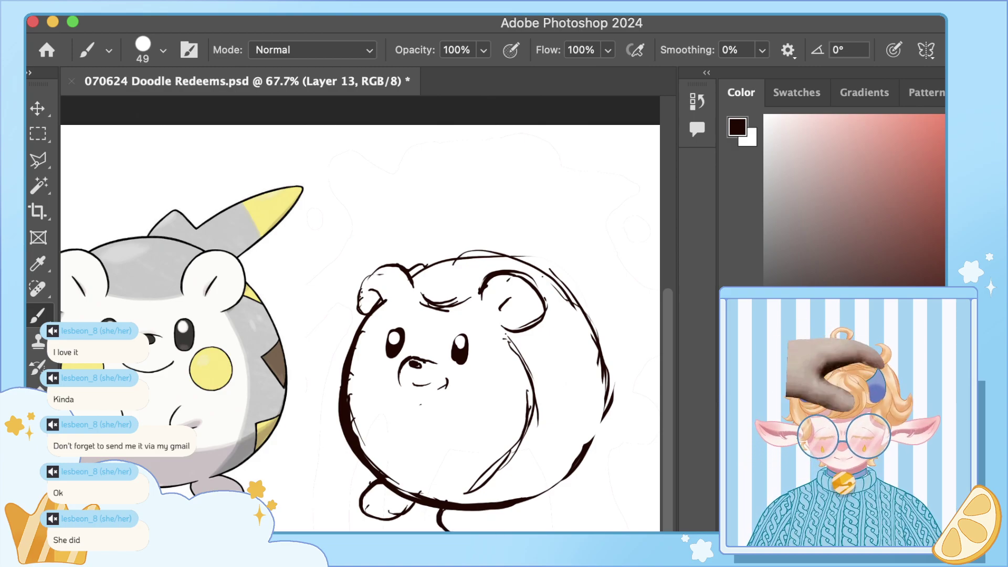
mouse_move(451, 511)
mouse_down()
mouse_move(464, 527)
mouse_move(505, 528)
mouse_move(494, 531)
mouse_up()
key(e)
click(391, 484)
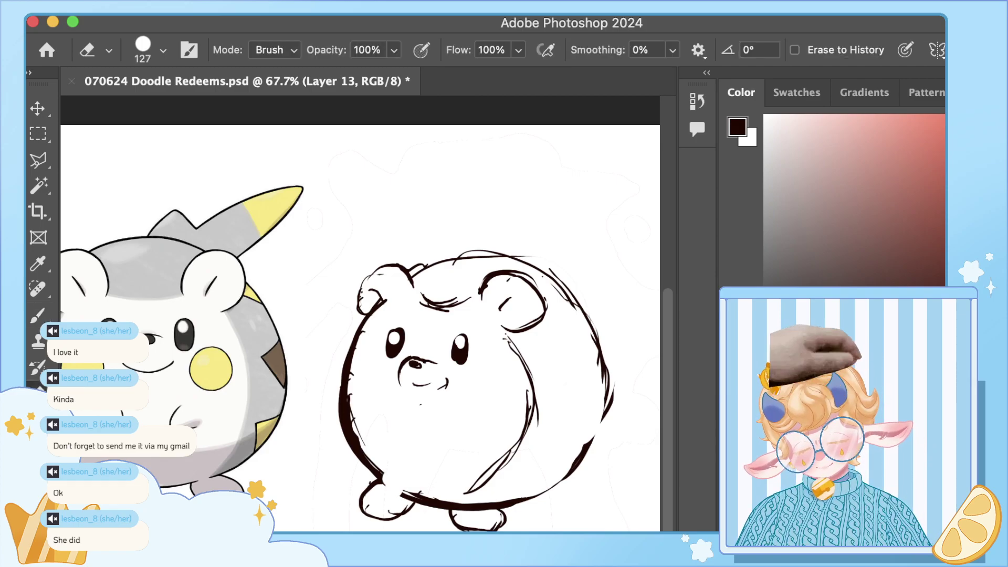
mouse_move(481, 507)
mouse_down()
mouse_move(467, 507)
mouse_move(491, 505)
mouse_up()
Step: Sketch the two small arms on the belly and the round cheek patches on both sides of the face
scroll(360, 314, right, 10)
scroll(360, 314, down, 3)
scroll(360, 314, left, 12)
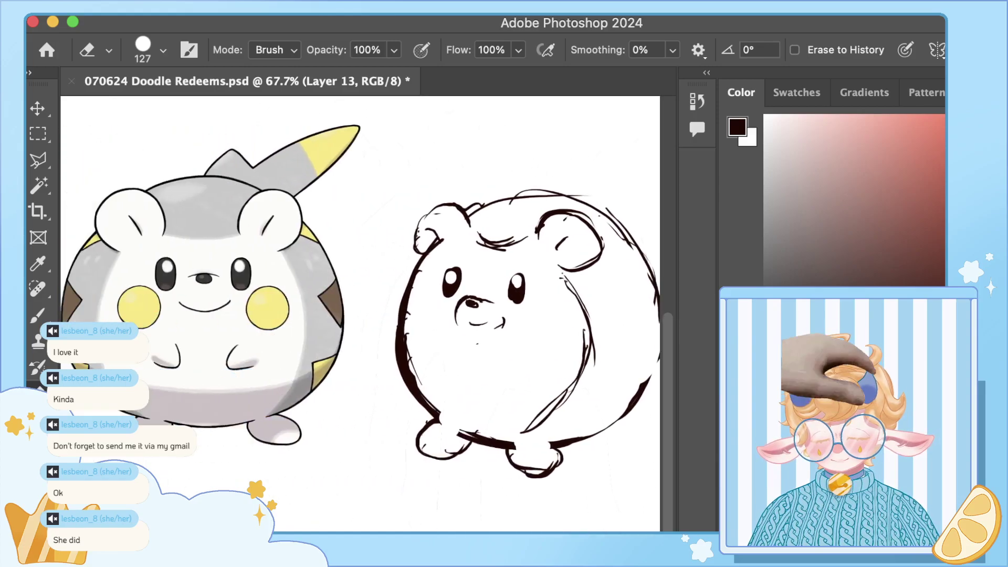
key(b)
mouse_move(497, 357)
mouse_down()
mouse_move(492, 384)
mouse_move(522, 379)
mouse_up()
mouse_move(455, 355)
mouse_down()
mouse_move(440, 378)
mouse_move(436, 362)
mouse_up()
mouse_move(539, 317)
mouse_down()
mouse_move(576, 337)
mouse_move(549, 344)
mouse_up()
mouse_move(571, 303)
mouse_down()
mouse_move(538, 331)
mouse_move(571, 339)
mouse_up()
mouse_move(569, 308)
mouse_down()
mouse_move(537, 317)
mouse_move(537, 341)
mouse_up()
mouse_move(420, 308)
mouse_down()
mouse_move(426, 298)
mouse_move(416, 332)
mouse_up()
mouse_move(420, 289)
mouse_down()
mouse_move(429, 339)
mouse_move(439, 295)
mouse_up()
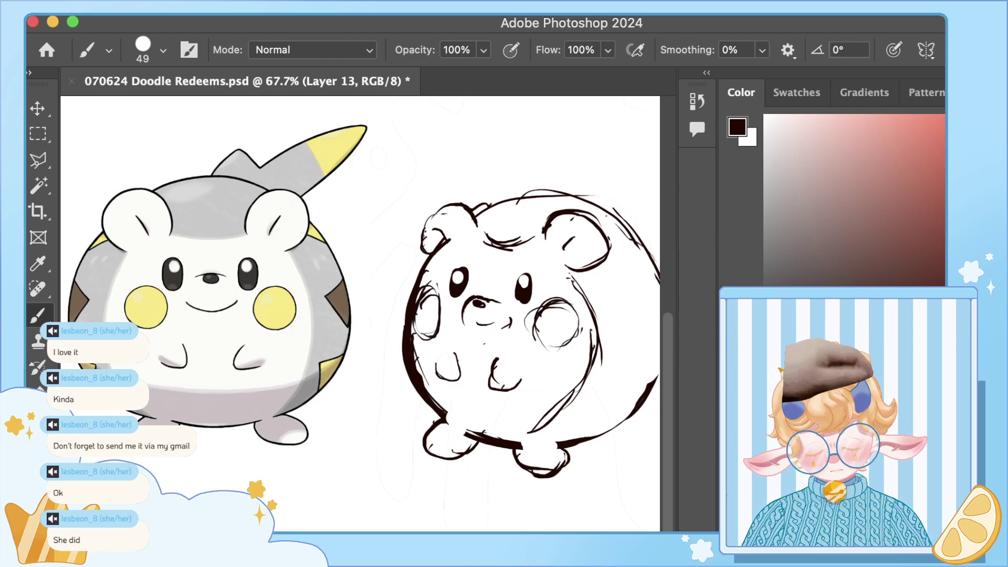
Step: Erase the top of the left foot and redraw the foot and the body outline above it
scroll(360, 313, right, 5)
scroll(360, 314, left, 4)
scroll(360, 313, up, 2)
scroll(360, 313, down, 1)
scroll(360, 313, right, 2)
key(e)
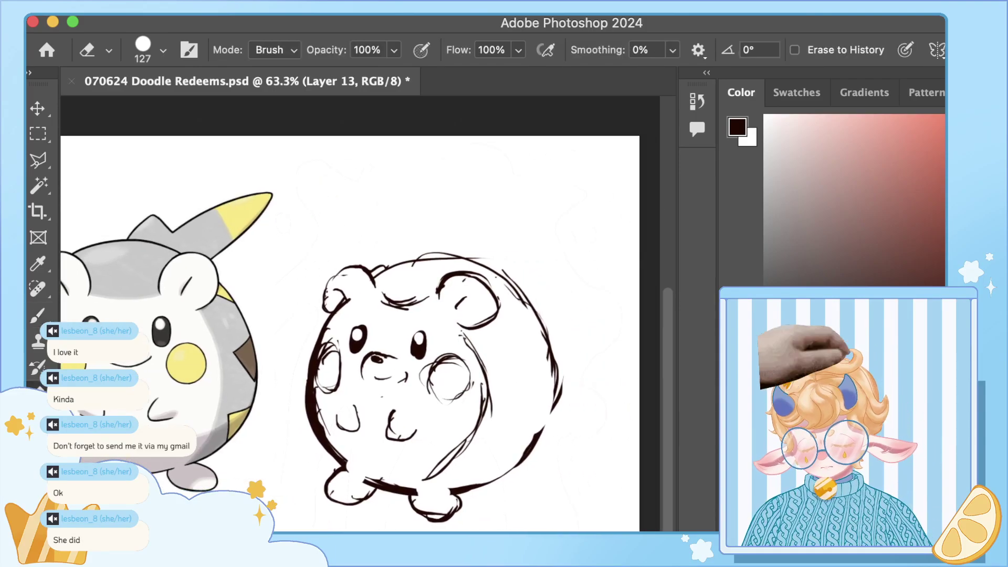
mouse_move(346, 469)
mouse_down()
mouse_move(328, 485)
mouse_move(330, 500)
mouse_move(355, 499)
mouse_move(337, 496)
mouse_up()
key(b)
drag(313, 484, 350, 477)
mouse_move(329, 472)
mouse_down()
mouse_move(357, 479)
mouse_move(326, 496)
mouse_up()
drag(339, 452, 364, 476)
drag(331, 457, 439, 518)
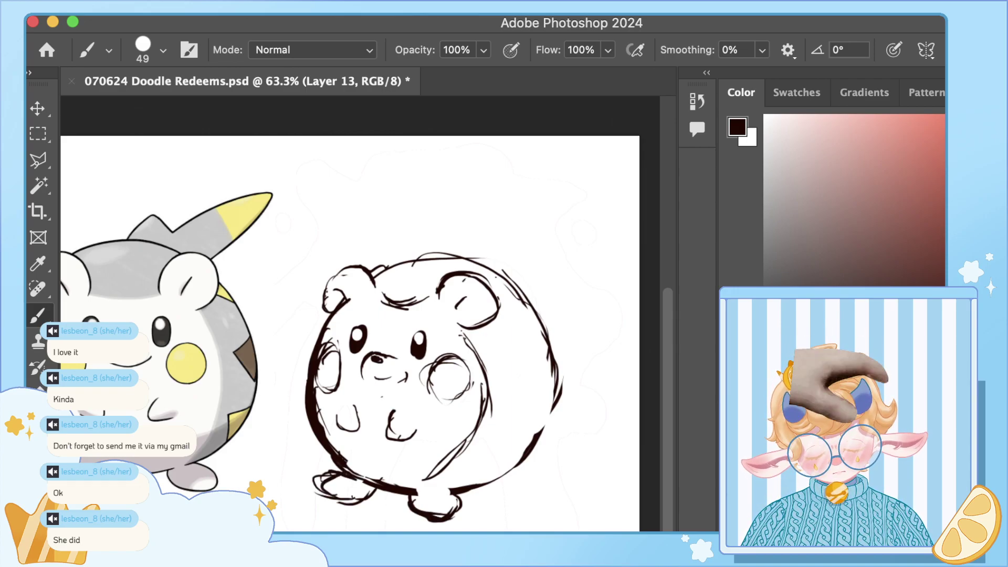
Step: Rotate the whole Togedemaru sketch counterclockwise by about 6.3 degrees
key(v)
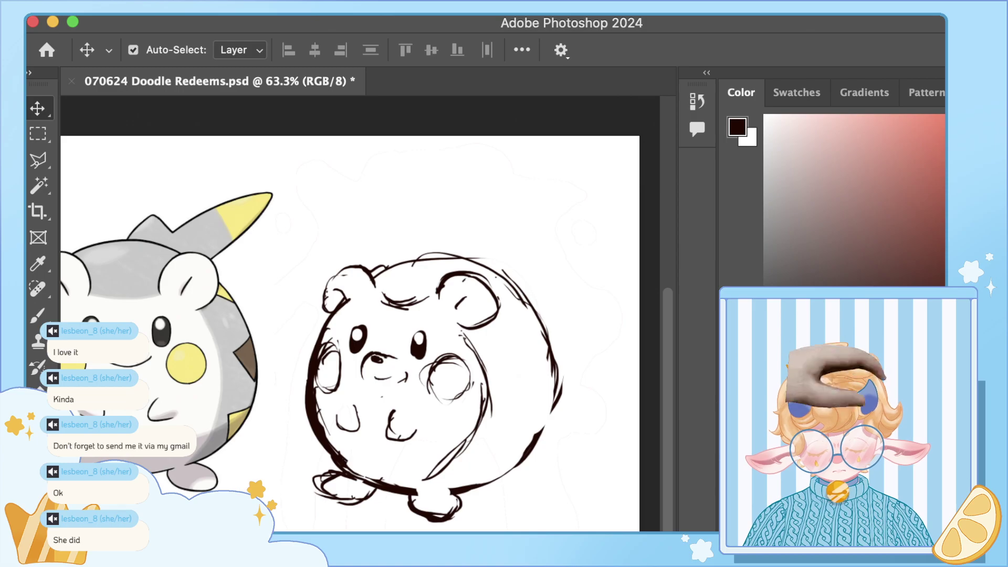
key(ctrl+t)
drag(434, 252, 434, 252)
drag(575, 241, 557, 226)
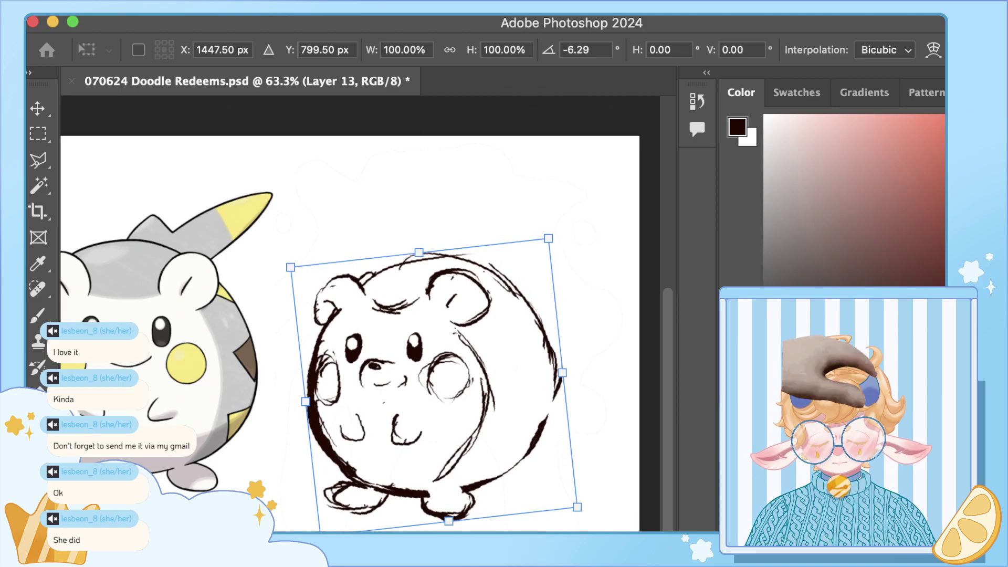
key(Escape)
key(b)
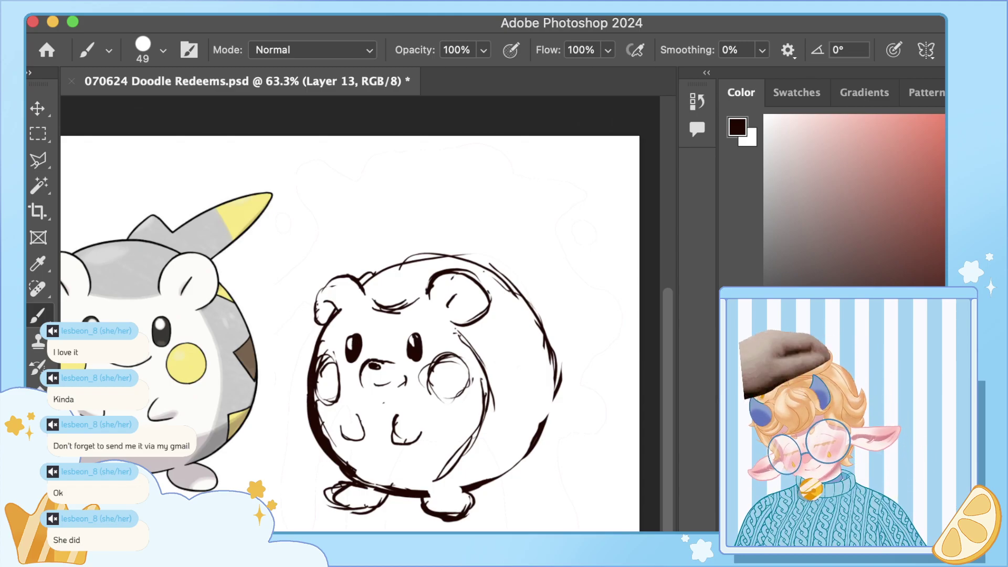
Step: Sketch the triangular and angular patches down the side of the back, including the ones cut off by the body outline
mouse_move(488, 336)
mouse_down()
mouse_move(518, 333)
mouse_move(512, 318)
mouse_move(489, 337)
mouse_move(543, 337)
mouse_move(530, 316)
mouse_up()
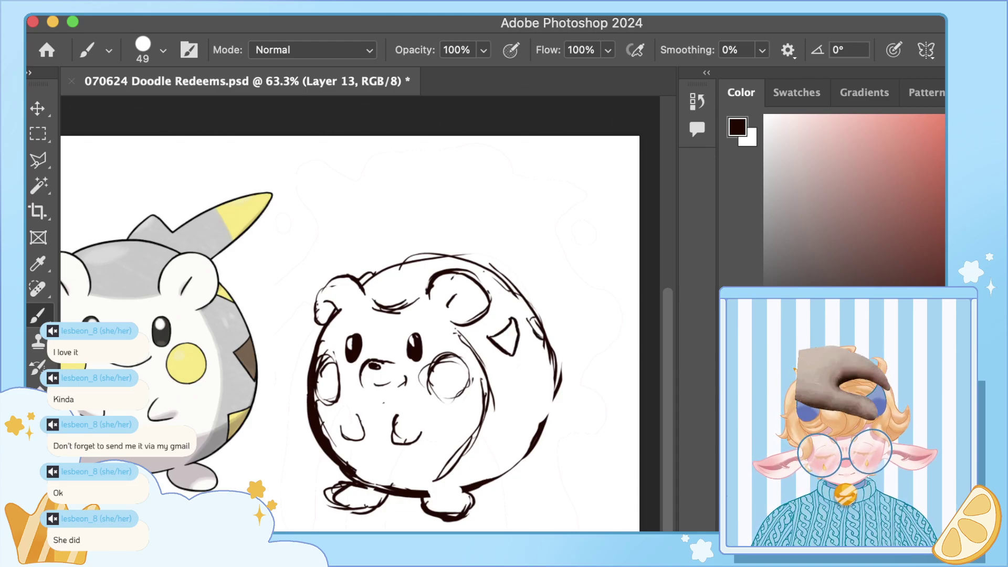
mouse_move(505, 385)
mouse_down()
mouse_move(507, 411)
mouse_move(525, 423)
mouse_move(533, 382)
mouse_move(509, 391)
mouse_move(550, 384)
mouse_up()
mouse_move(484, 447)
mouse_down()
mouse_move(497, 469)
mouse_move(519, 440)
mouse_move(489, 462)
mouse_move(519, 464)
mouse_up()
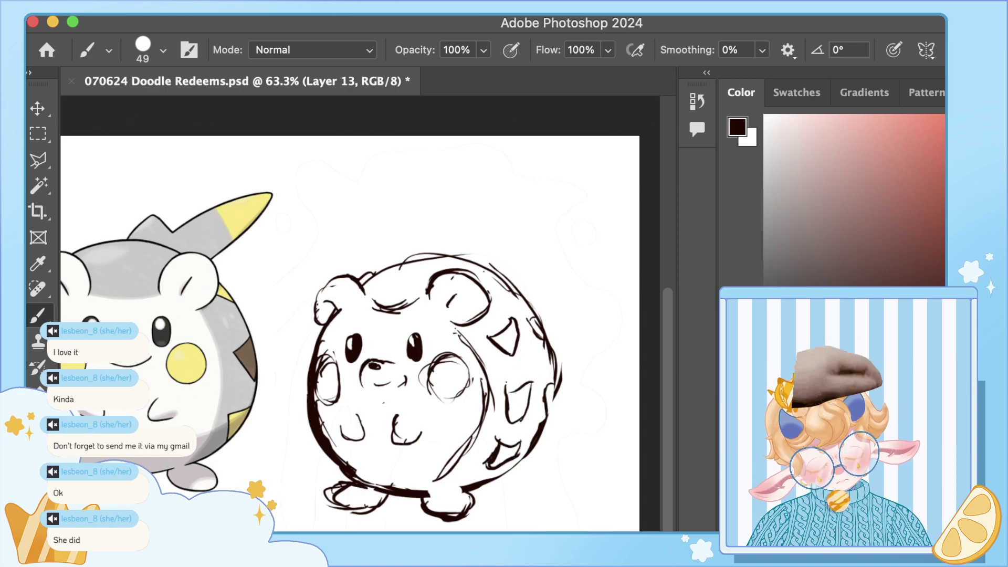
mouse_move(452, 326)
mouse_down()
mouse_move(318, 311)
mouse_move(364, 325)
mouse_move(486, 293)
mouse_up()
key(v)
mouse_move(462, 336)
mouse_down()
mouse_move(418, 352)
mouse_move(429, 347)
mouse_up()
key(b)
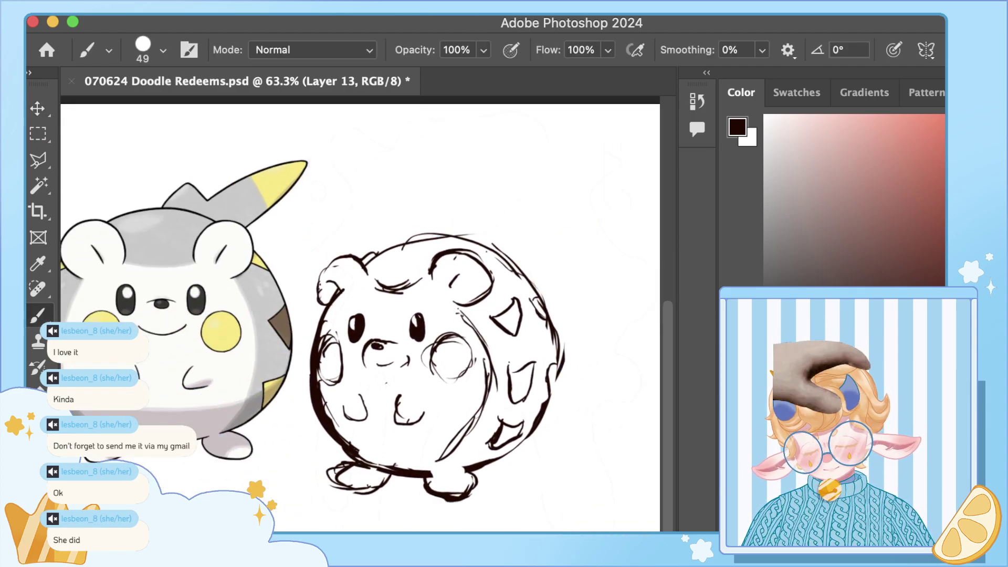
scroll(368, 341, right, 2)
mouse_move(496, 394)
mouse_down()
mouse_move(487, 418)
mouse_move(514, 359)
mouse_up()
mouse_move(490, 387)
mouse_down()
mouse_move(496, 394)
mouse_move(522, 325)
mouse_up()
mouse_move(519, 345)
mouse_down()
mouse_move(493, 254)
mouse_move(584, 196)
mouse_move(559, 260)
mouse_move(533, 273)
mouse_move(564, 315)
mouse_move(554, 375)
mouse_move(496, 426)
mouse_up()
key(super+z)
key(super+z)
key(super+z)
key(super+z)
key(super+z)
key(super+z)
key(super+z)
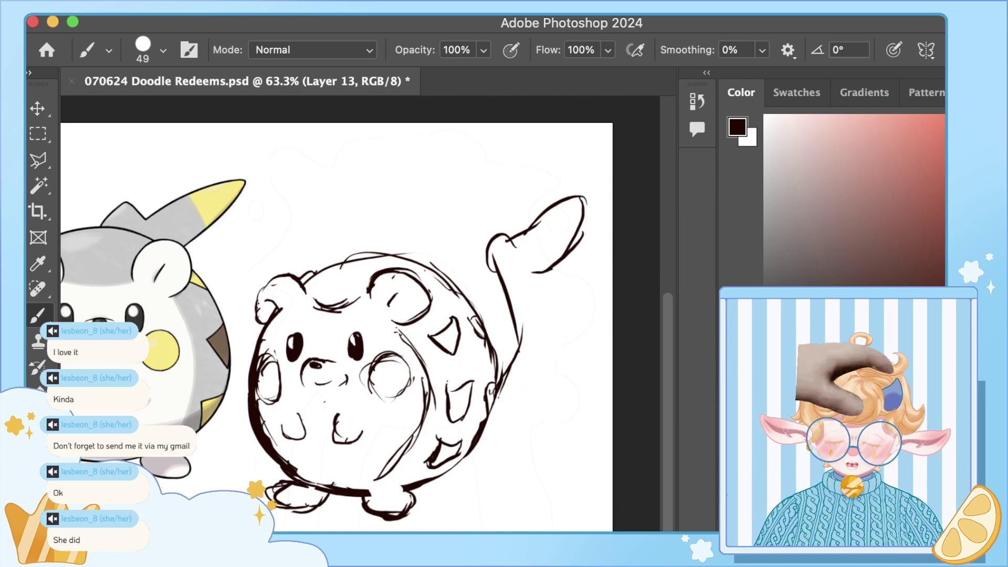
key(super+z)
key(super+z)
key(super+z)
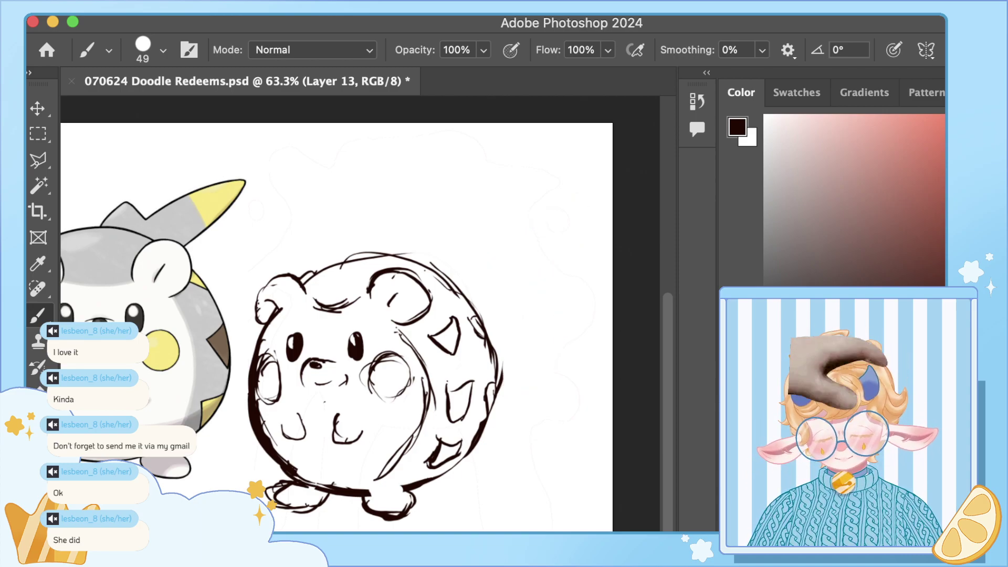
Step: Sketch a zigzag tail rising from the upper back, with a curved line separating its long pointed tip
key(super+Tab)
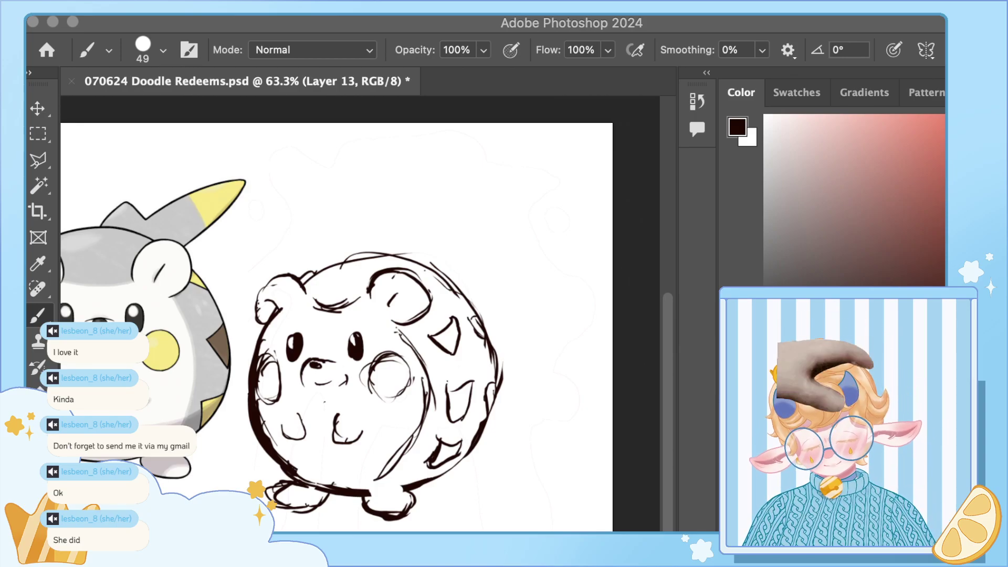
mouse_move(428, 264)
mouse_down()
mouse_move(455, 230)
mouse_move(474, 238)
mouse_move(464, 259)
mouse_up()
mouse_move(453, 271)
mouse_down()
mouse_move(477, 273)
mouse_move(516, 312)
mouse_move(560, 282)
mouse_up()
drag(547, 316, 580, 215)
mouse_move(574, 252)
mouse_down()
mouse_move(592, 159)
mouse_move(555, 176)
mouse_up()
mouse_move(535, 207)
mouse_down()
mouse_move(510, 253)
mouse_move(493, 245)
mouse_move(559, 248)
mouse_move(564, 281)
mouse_up()
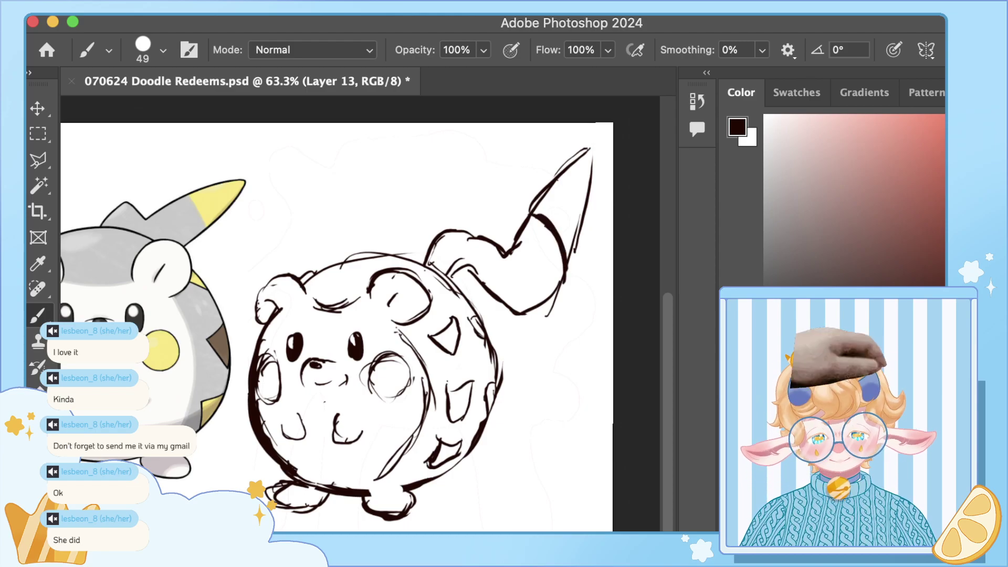
drag(346, 316, 308, 337)
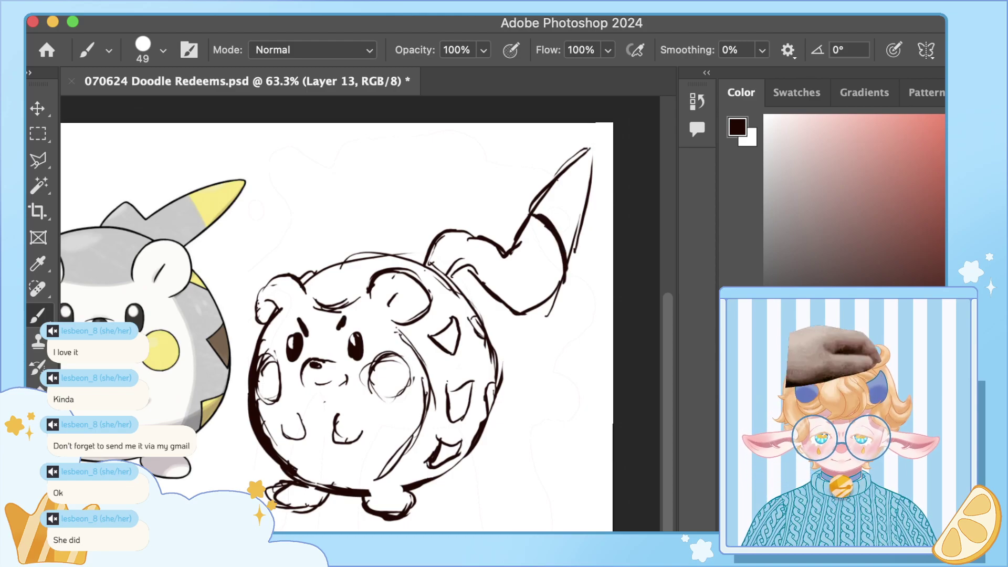
key(super+z)
key(super+z)
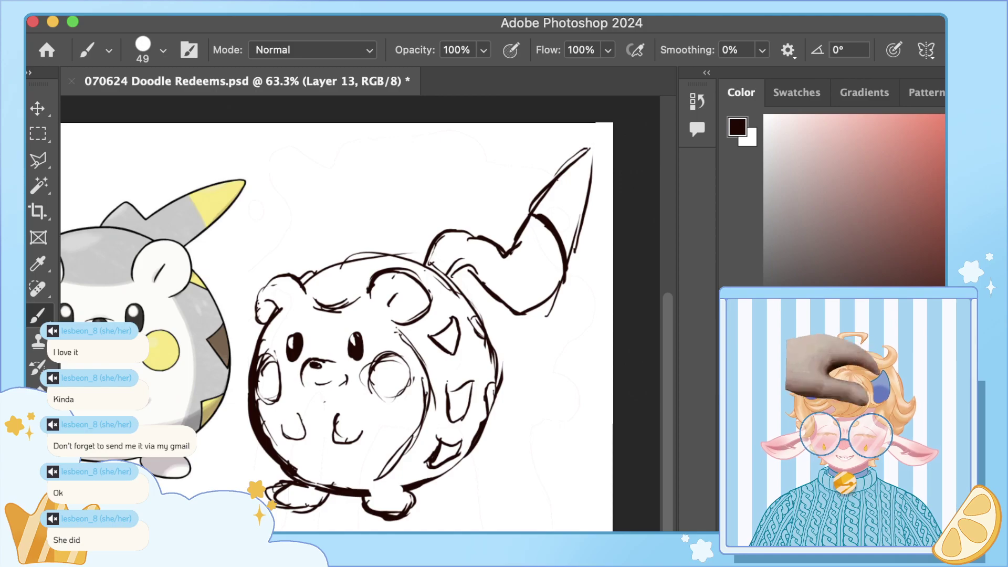
key(super+Tab)
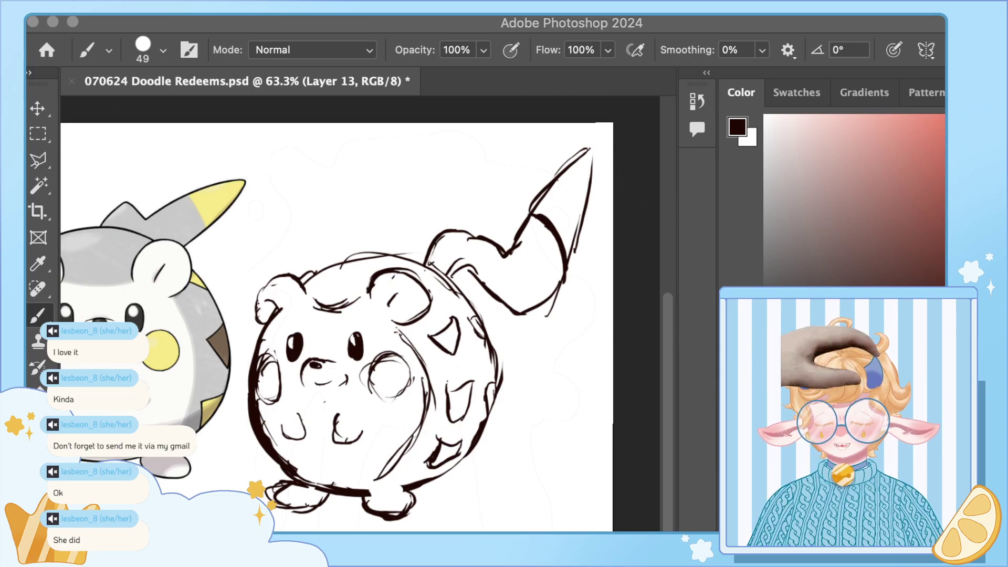
Step: Add a colour layer for the sketch and a backdrop layer above the Background, and fill the backdrop with dark reddish brown
scroll(360, 326, left, 4)
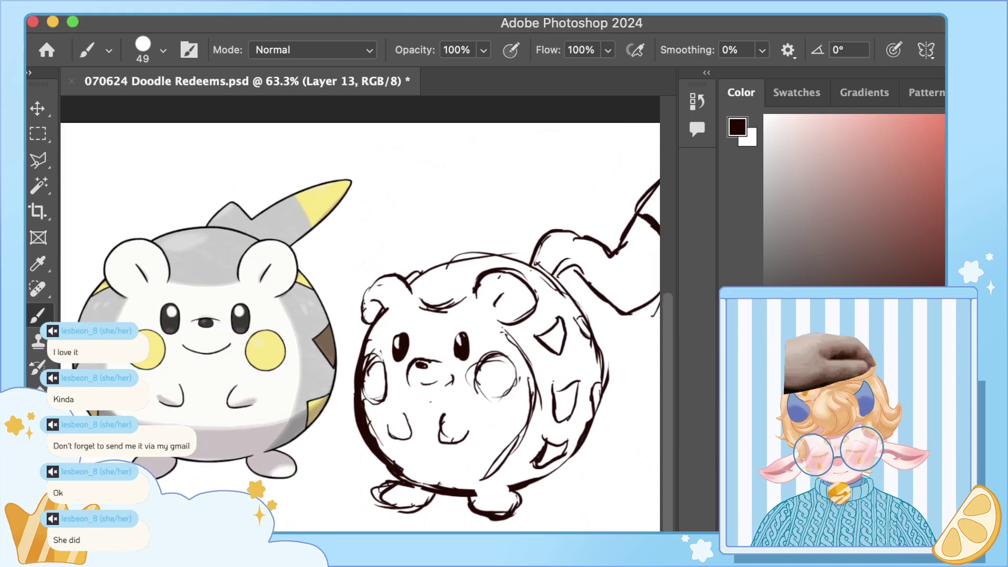
key(super+shift+alt+n)
key(alt+comma)
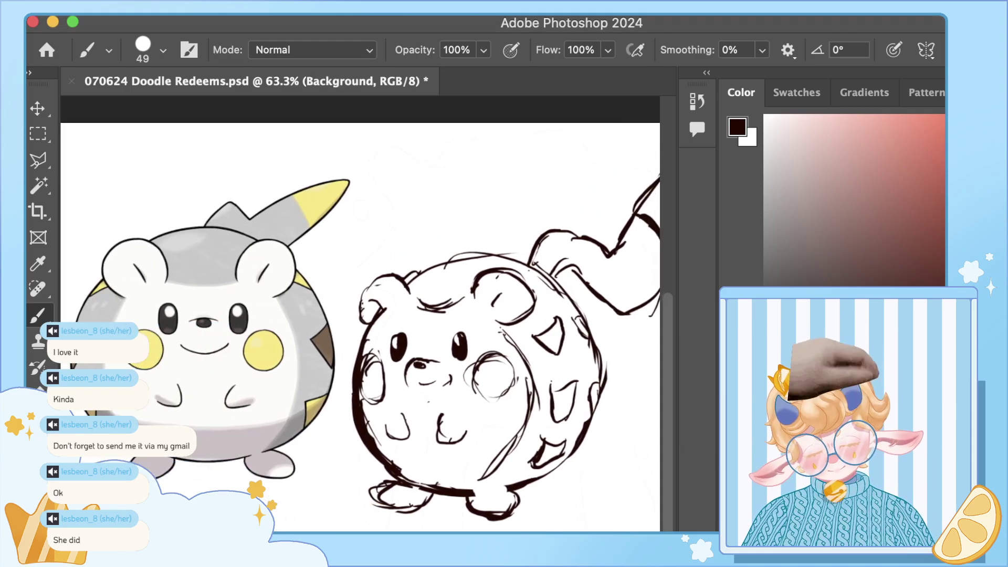
key(super+shift+alt+n)
click(764, 245)
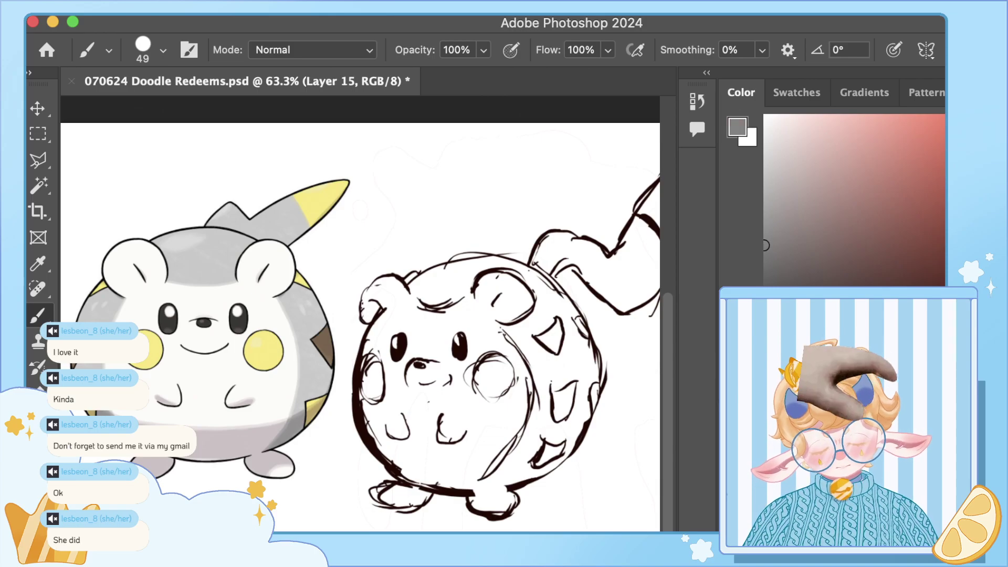
click(923, 312)
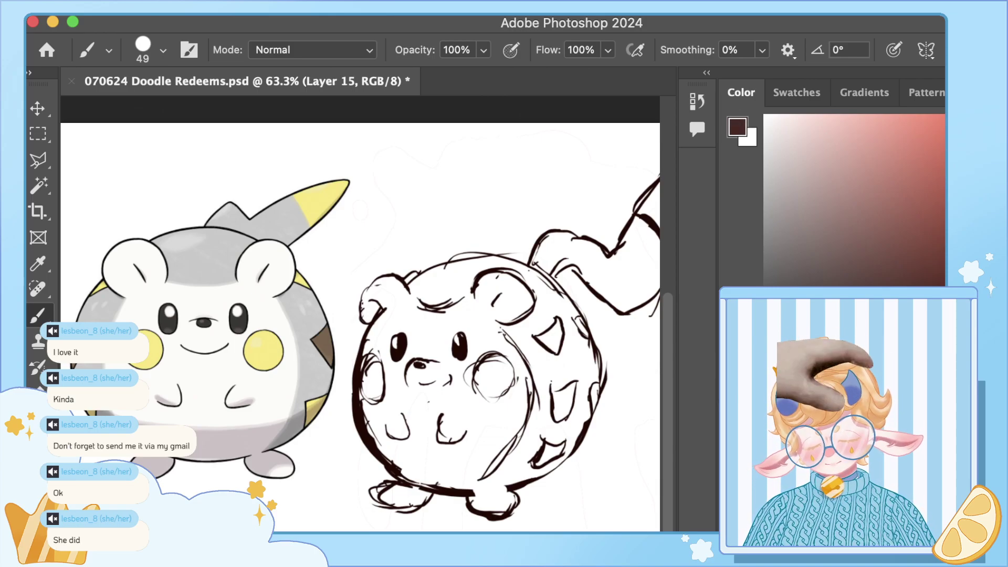
key(i)
key(b)
key(alt+BackSpace)
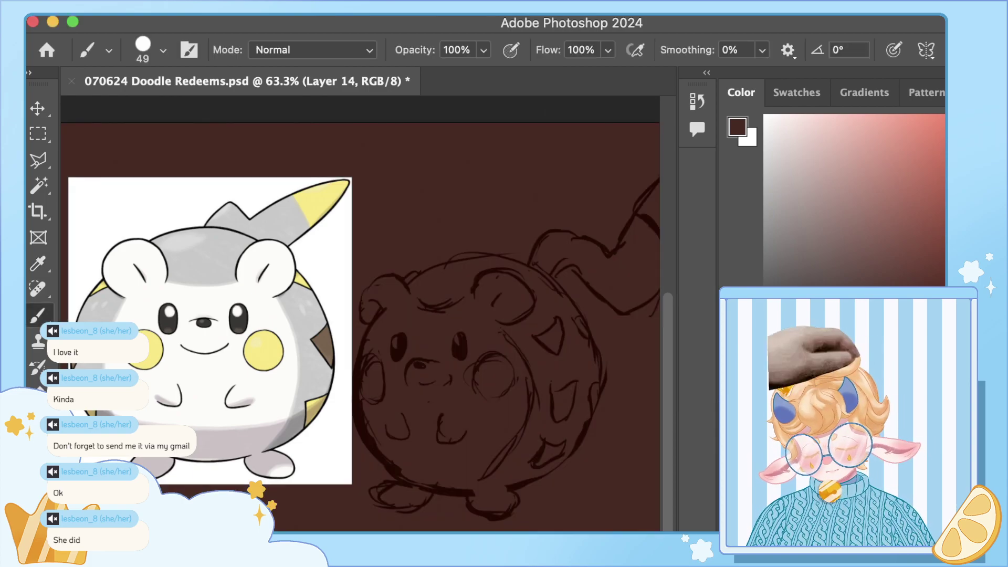
Step: Sample the off-white from the reference and paint the face, ears, belly and both feet with it
key(i)
click(224, 377)
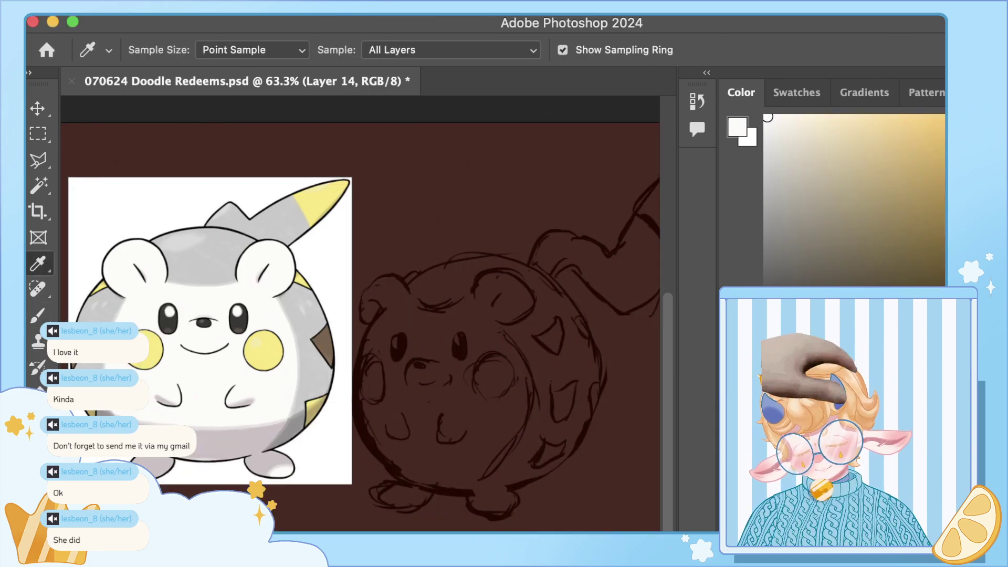
key(b)
mouse_move(448, 347)
mouse_down()
mouse_move(396, 414)
mouse_move(374, 374)
mouse_move(363, 398)
mouse_move(386, 436)
mouse_move(409, 352)
mouse_move(365, 304)
mouse_move(388, 286)
mouse_move(412, 320)
mouse_move(395, 335)
mouse_move(441, 313)
mouse_move(475, 315)
mouse_move(457, 307)
mouse_move(493, 281)
mouse_move(517, 294)
mouse_move(525, 310)
mouse_move(491, 318)
mouse_move(478, 309)
mouse_move(425, 375)
mouse_up()
drag(441, 330, 428, 391)
mouse_move(452, 343)
mouse_down()
mouse_move(425, 436)
mouse_move(473, 330)
mouse_move(499, 325)
mouse_move(522, 412)
mouse_up()
mouse_move(523, 362)
mouse_down()
mouse_move(523, 389)
mouse_move(485, 467)
mouse_move(426, 483)
mouse_move(369, 425)
mouse_move(427, 461)
mouse_move(455, 372)
mouse_move(483, 363)
mouse_move(507, 425)
mouse_move(480, 456)
mouse_move(441, 467)
mouse_move(457, 414)
mouse_move(480, 452)
mouse_move(493, 444)
mouse_up()
mouse_move(407, 479)
mouse_down()
mouse_move(383, 498)
mouse_move(512, 507)
mouse_move(482, 485)
mouse_up()
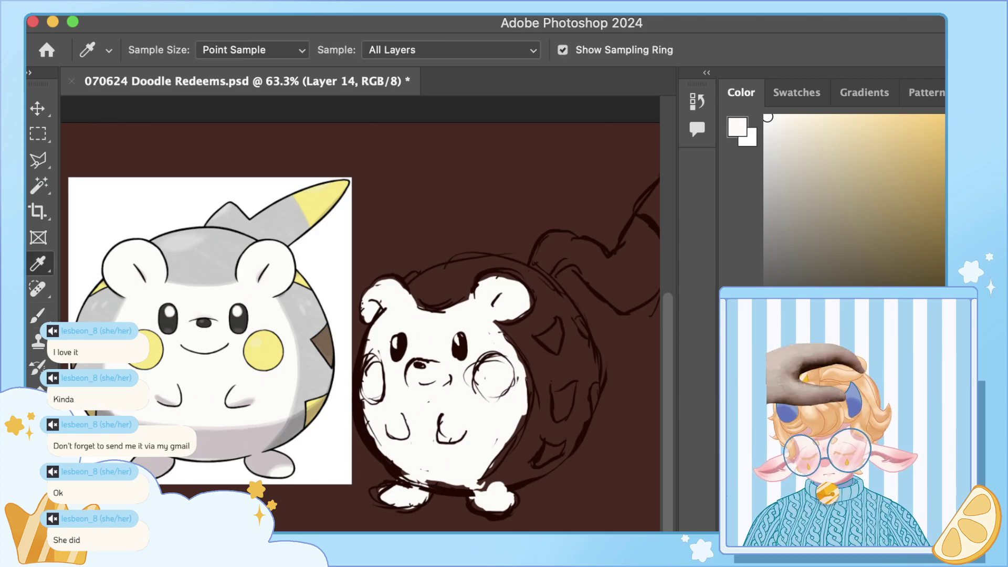
Step: Sample the light grey from the reference and paint the back and top of the head, leaving the patches unfilled
alt+click(221, 260)
mouse_move(517, 470)
mouse_down()
mouse_move(493, 486)
mouse_move(549, 398)
mouse_move(559, 401)
mouse_move(526, 472)
mouse_move(574, 439)
mouse_move(548, 441)
mouse_move(548, 379)
mouse_move(504, 328)
mouse_move(541, 304)
mouse_move(544, 286)
mouse_move(546, 363)
mouse_up()
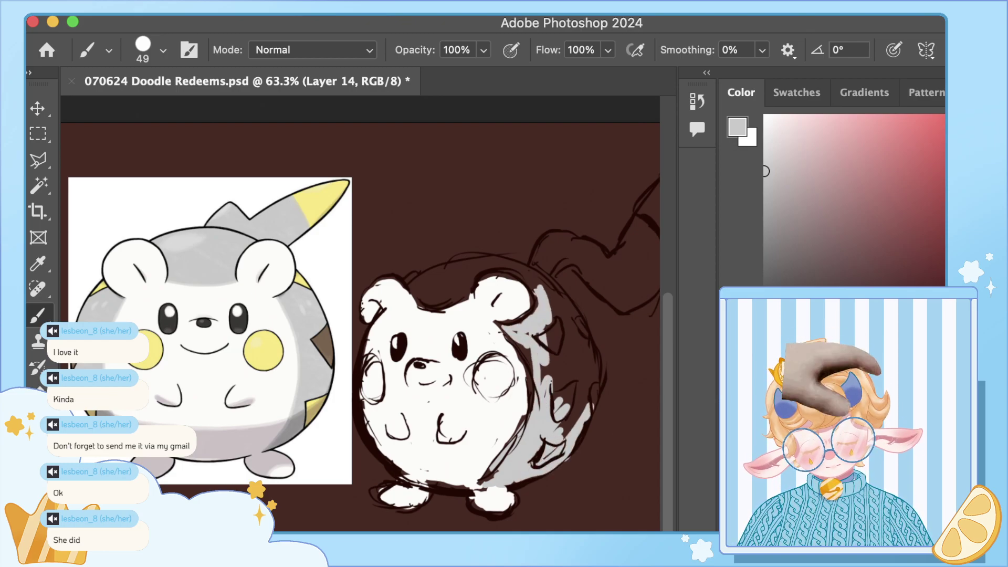
drag(546, 325, 557, 412)
mouse_move(575, 302)
mouse_down()
mouse_move(554, 357)
mouse_move(591, 368)
mouse_move(593, 404)
mouse_move(548, 457)
mouse_up()
drag(561, 360, 575, 427)
drag(555, 336, 570, 406)
drag(562, 309, 580, 383)
drag(580, 342, 585, 438)
mouse_move(446, 296)
mouse_down()
mouse_move(414, 283)
mouse_move(446, 280)
mouse_move(441, 305)
mouse_move(469, 288)
mouse_move(453, 270)
mouse_move(507, 263)
mouse_move(556, 288)
mouse_up()
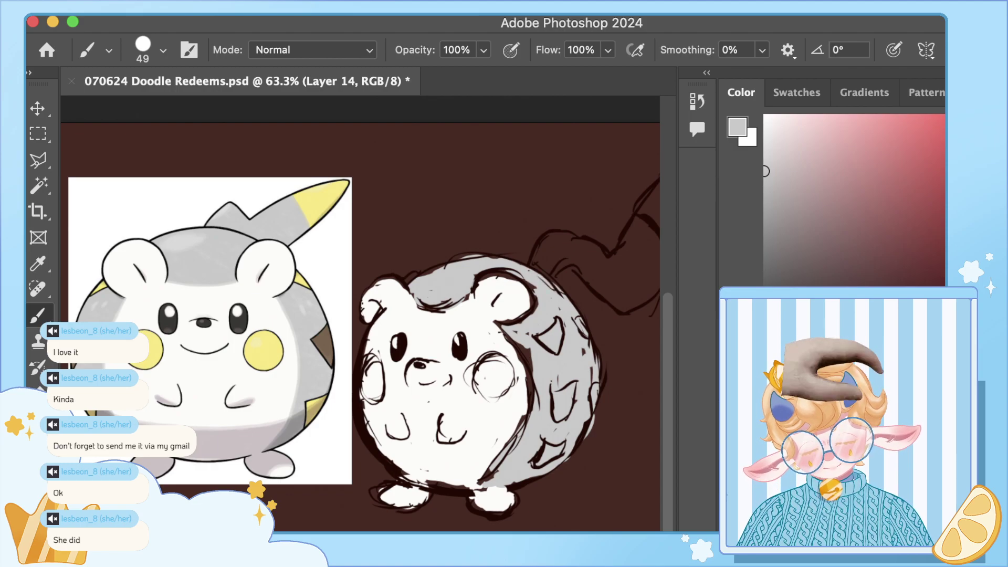
Step: Paint the tail light grey and its pointed tip in the yellow sampled from the reference's tail
scroll(360, 315, right, 5)
mouse_move(360, 272)
mouse_down()
mouse_move(345, 264)
mouse_move(376, 242)
mouse_move(423, 268)
mouse_move(415, 289)
mouse_move(454, 225)
mouse_move(471, 261)
mouse_move(458, 294)
mouse_move(441, 301)
mouse_move(441, 244)
mouse_move(441, 289)
mouse_move(454, 247)
mouse_move(465, 262)
mouse_up()
key(i)
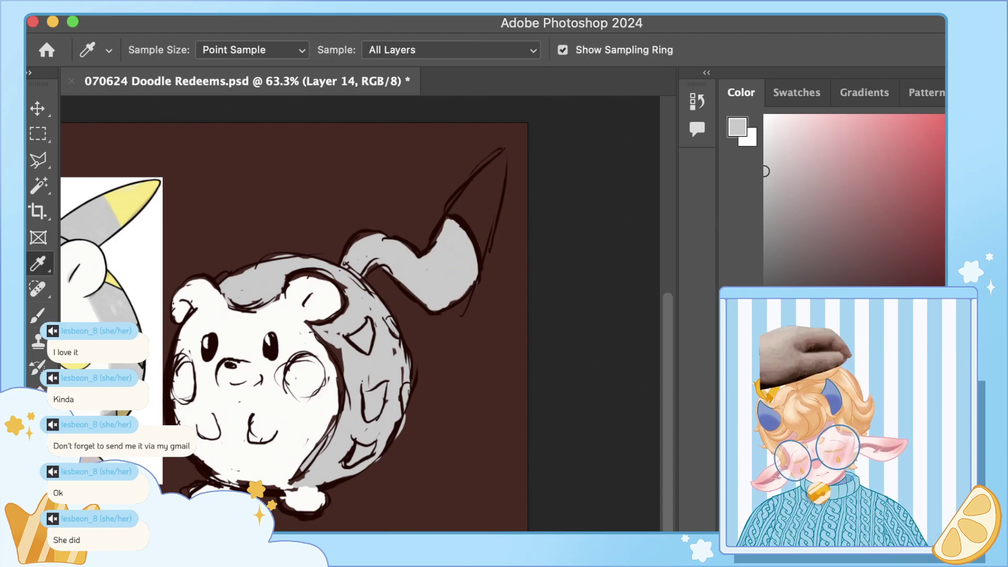
click(107, 202)
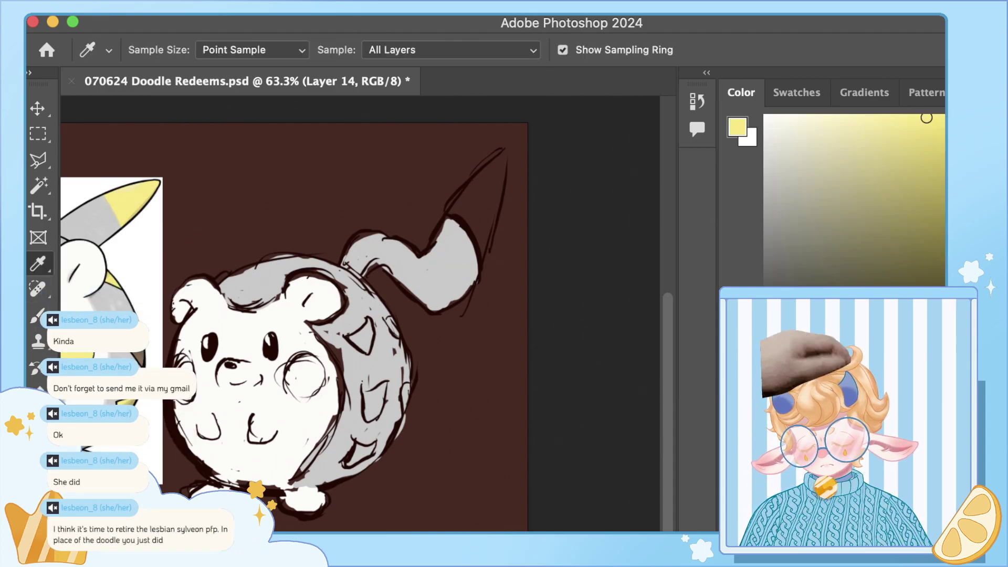
key(b)
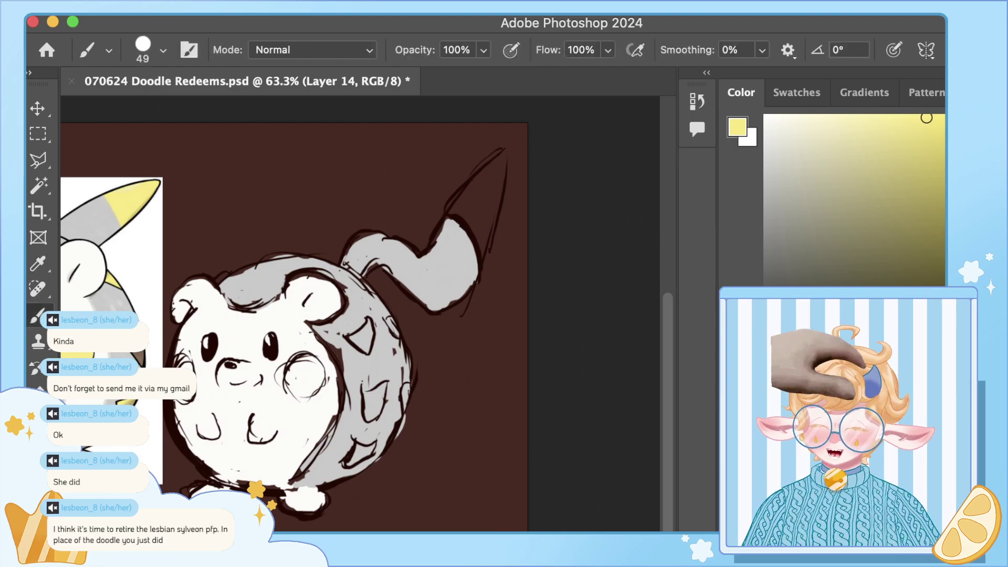
mouse_move(470, 216)
mouse_down()
mouse_move(483, 247)
mouse_move(482, 226)
mouse_move(455, 206)
mouse_move(499, 160)
mouse_move(486, 220)
mouse_move(493, 242)
mouse_move(472, 200)
mouse_move(482, 210)
mouse_up()
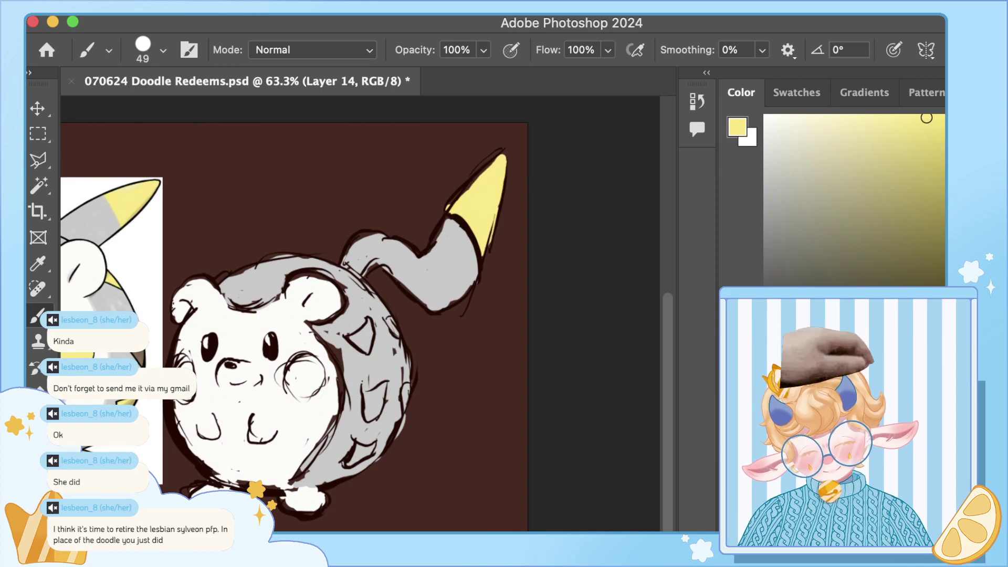
Step: Paint both round cheek patches yellow
scroll(360, 315, left, 5)
mouse_move(314, 372)
mouse_down()
mouse_move(317, 397)
mouse_move(323, 367)
mouse_up()
mouse_move(430, 368)
mouse_down()
mouse_move(446, 370)
mouse_move(426, 389)
mouse_move(456, 389)
mouse_move(451, 362)
mouse_move(441, 381)
mouse_up()
Step: Sample the brown from the reference's back patch and fill the middle and upper outer back patches with it
key(i)
drag(265, 349, 271, 346)
key(b)
mouse_move(501, 400)
mouse_down()
mouse_move(516, 417)
mouse_move(512, 398)
mouse_up()
drag(520, 320, 531, 336)
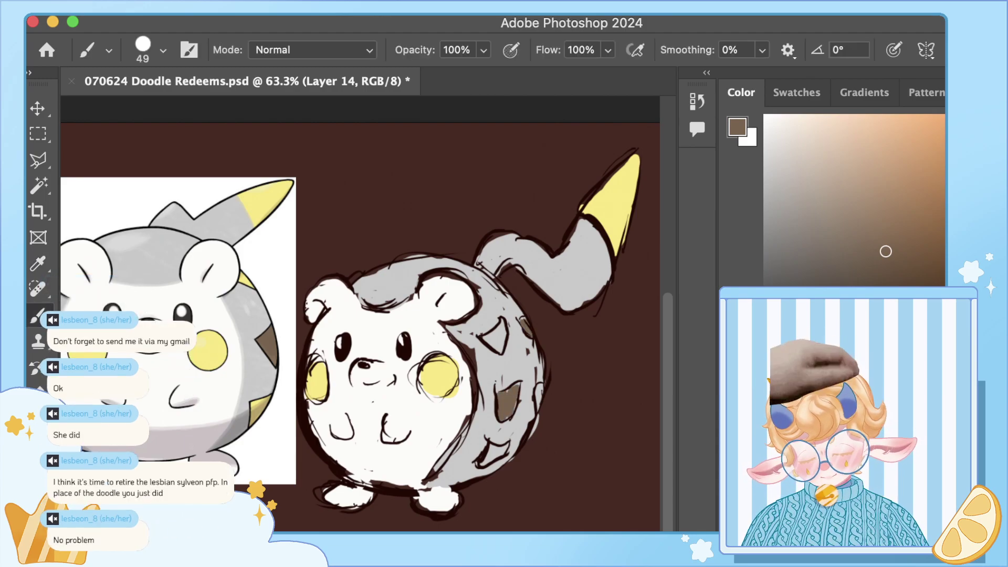
Step: Sample yellow from the reference's cheek and fill the upper, lower and outer edge patches on the back
key(i)
drag(210, 348, 210, 347)
key(b)
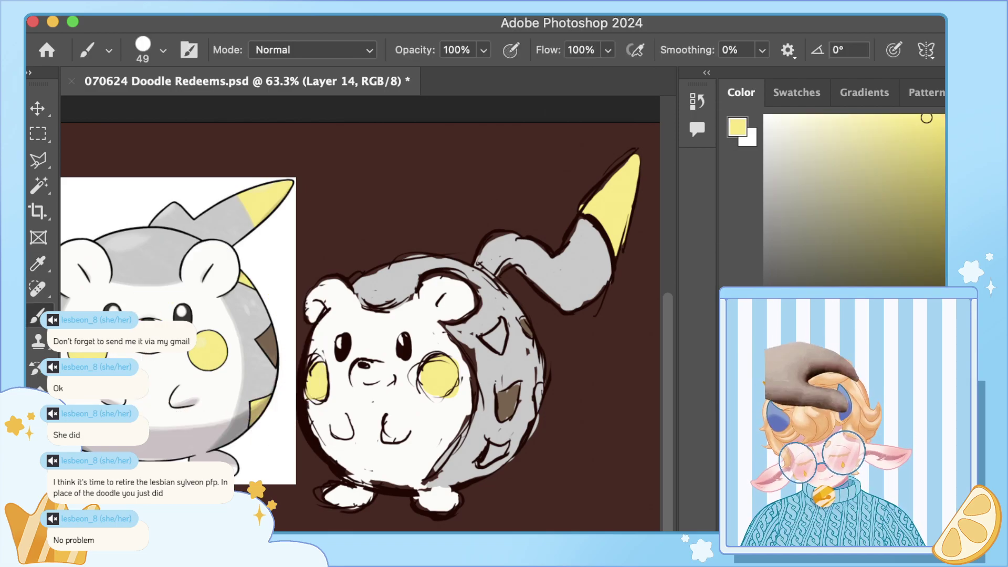
mouse_move(492, 344)
mouse_down()
mouse_move(499, 328)
mouse_move(503, 342)
mouse_up()
mouse_move(492, 450)
mouse_down()
mouse_move(490, 458)
mouse_move(505, 447)
mouse_up()
drag(538, 386, 541, 406)
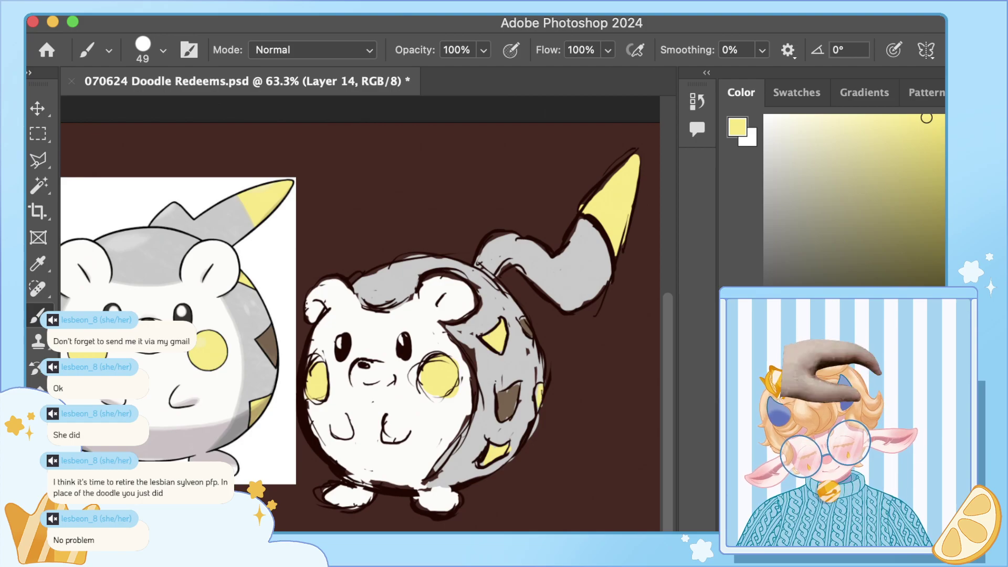
Step: Remove the dark brown backdrop from view and sample the body's light grey for the brush
scroll(360, 413, down, 3)
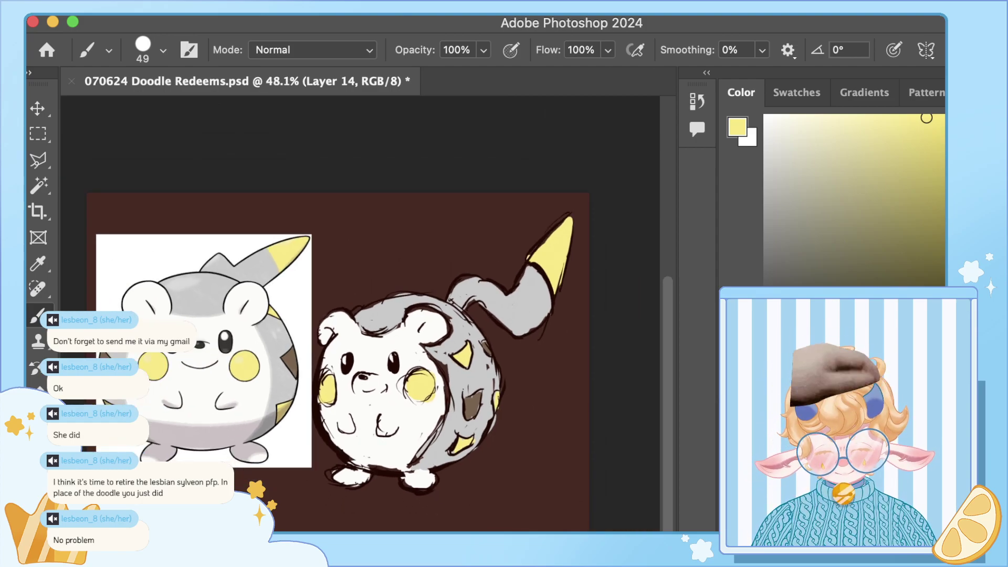
key(super+z)
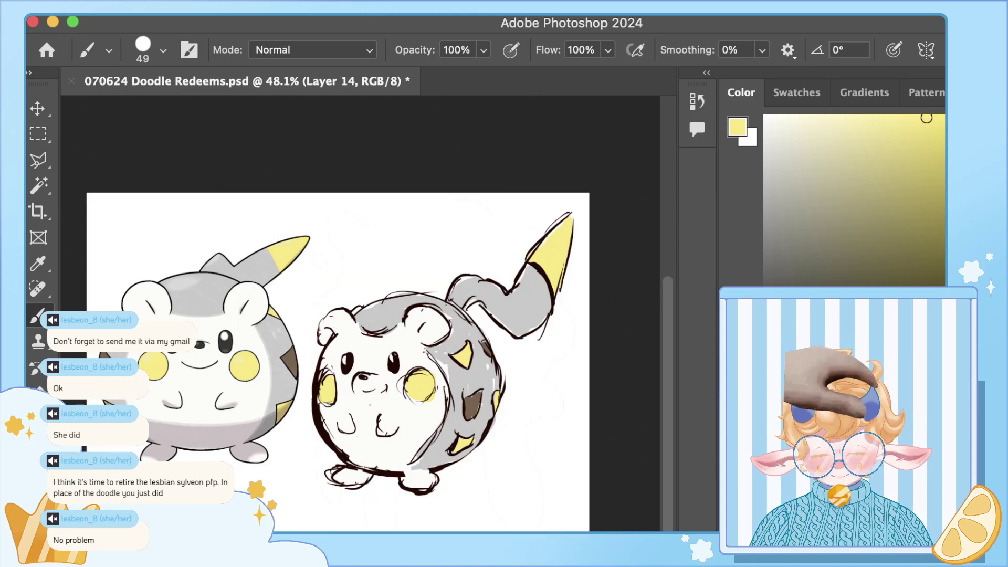
key(i)
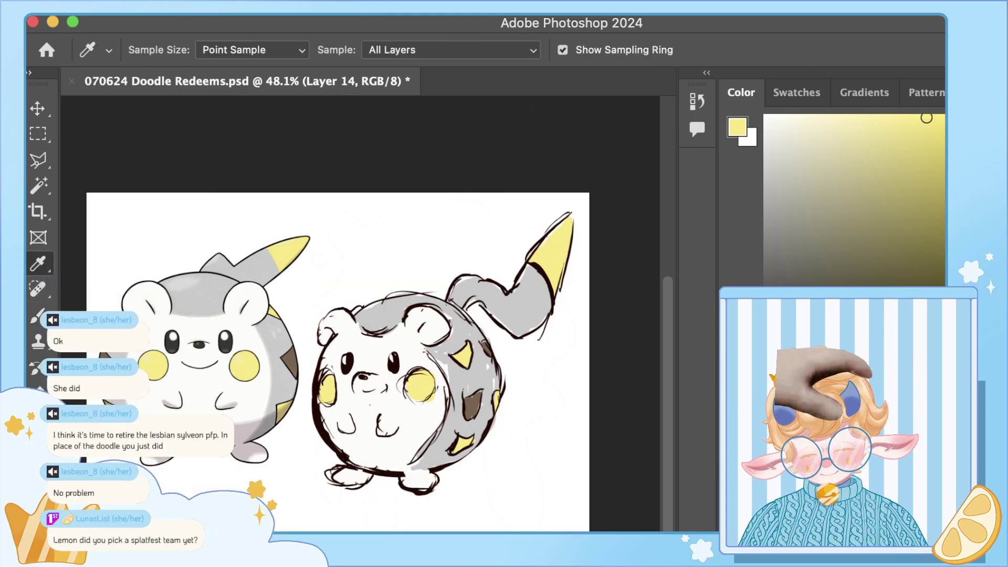
click(466, 378)
key(b)
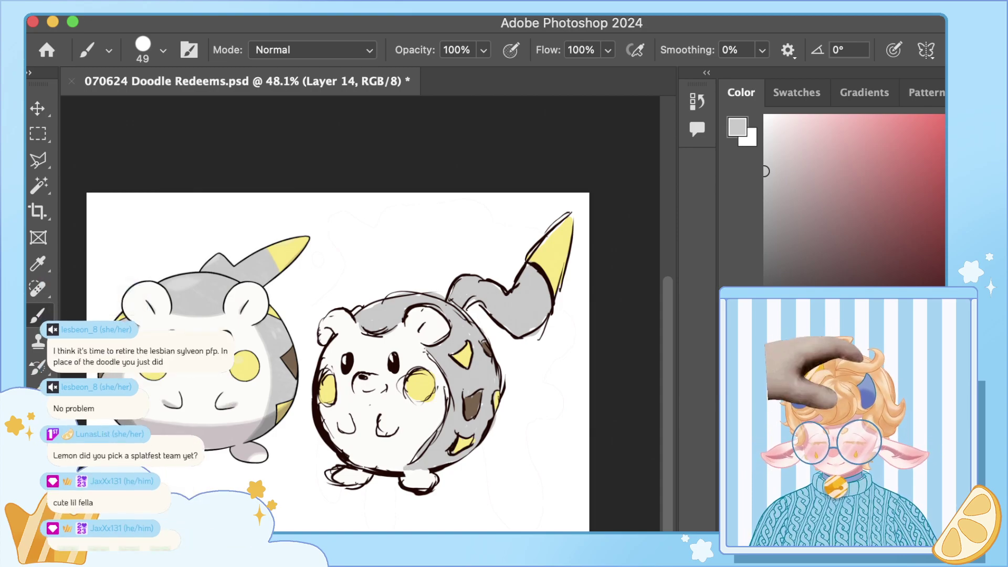
Step: Remove the Togedemaru reference image from view and, from the octoling layer, switch to a new layer
click(840, 435)
click(840, 436)
click(734, 435)
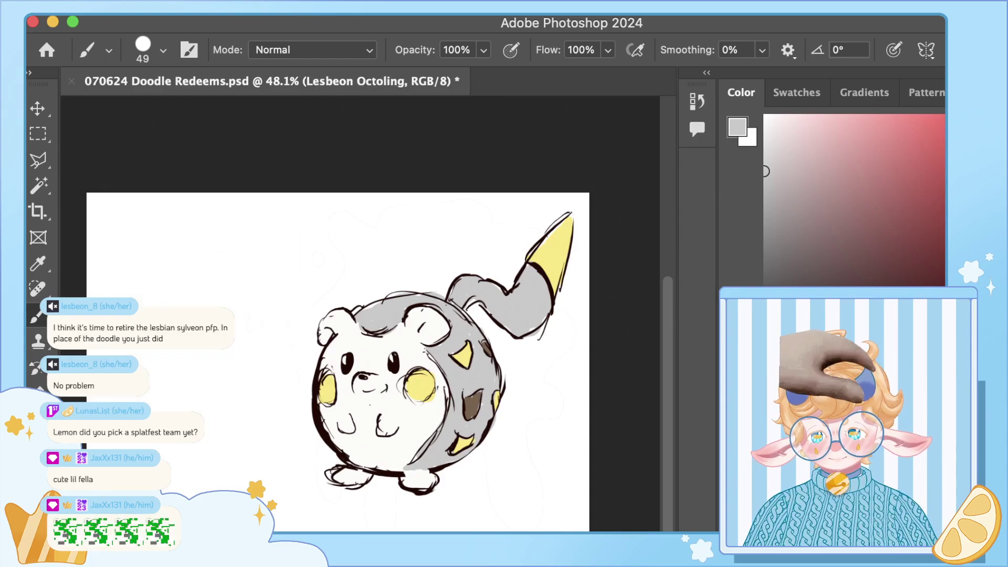
click(840, 436)
click(839, 436)
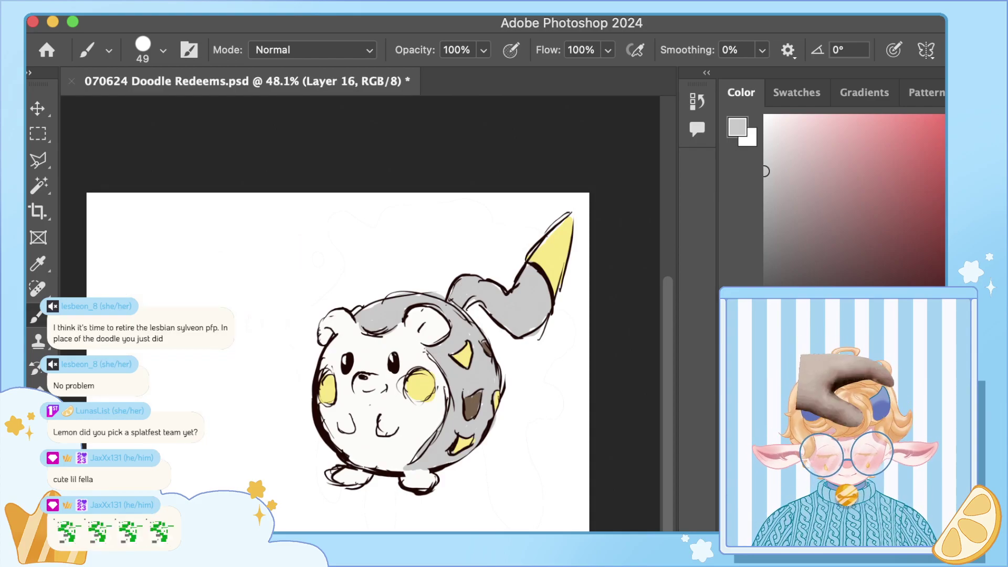
Step: Sample the yellow from a back patch and draw three small heart outlines beside Togedemaru's left ear
alt+click(462, 360)
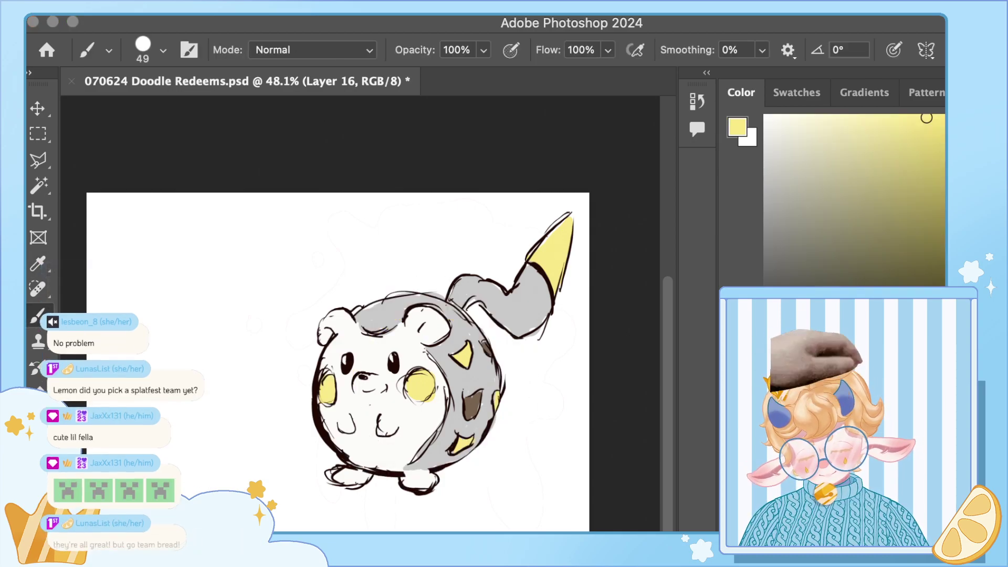
drag(290, 346, 302, 354)
drag(302, 299, 304, 312)
mouse_move(303, 300)
mouse_down()
mouse_move(311, 292)
mouse_move(304, 313)
mouse_move(277, 324)
mouse_up()
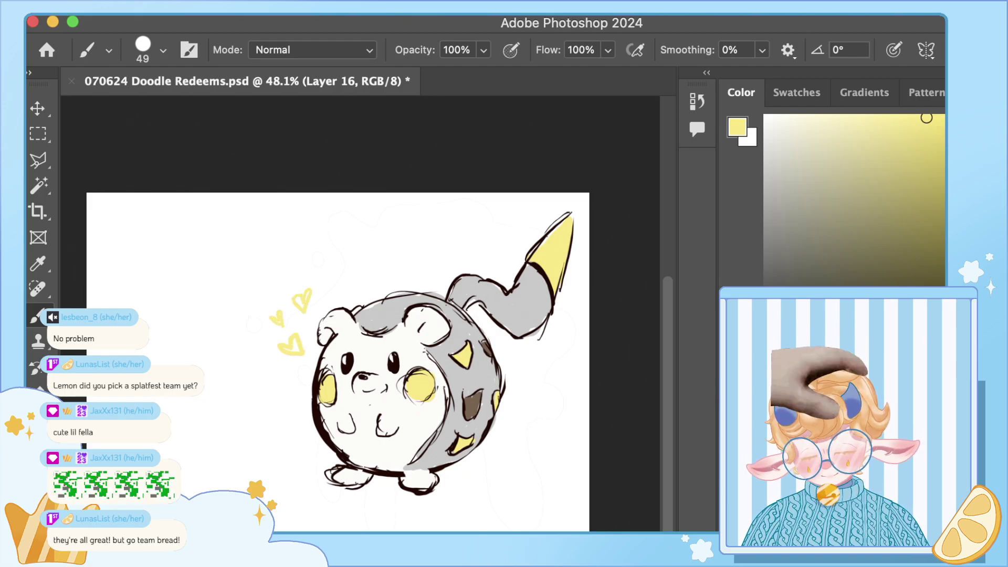
Step: Fill the three heart outlines with the same yellow and clear the selection
key(w)
click(236, 294)
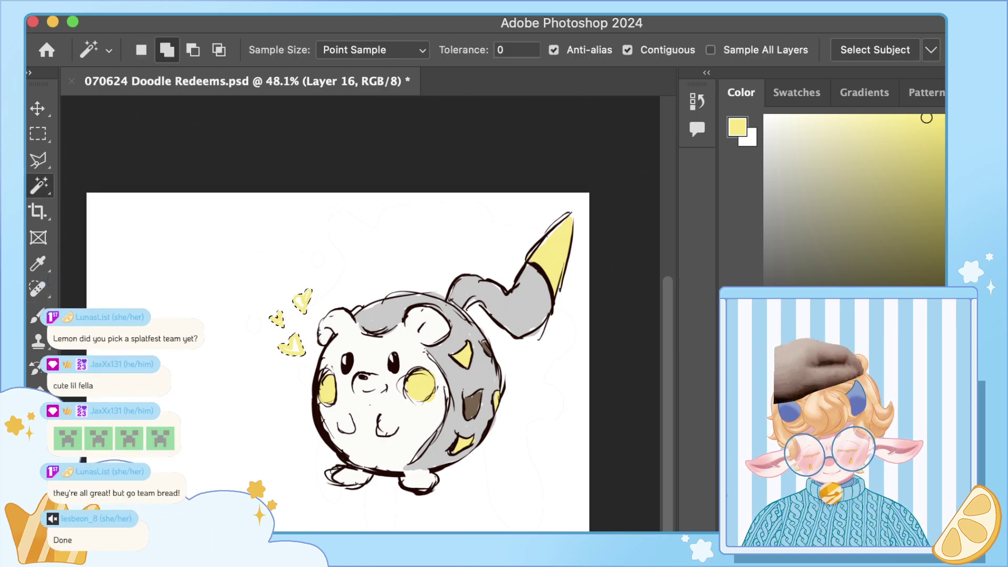
key(ctrl+d)
key(i)
key(w)
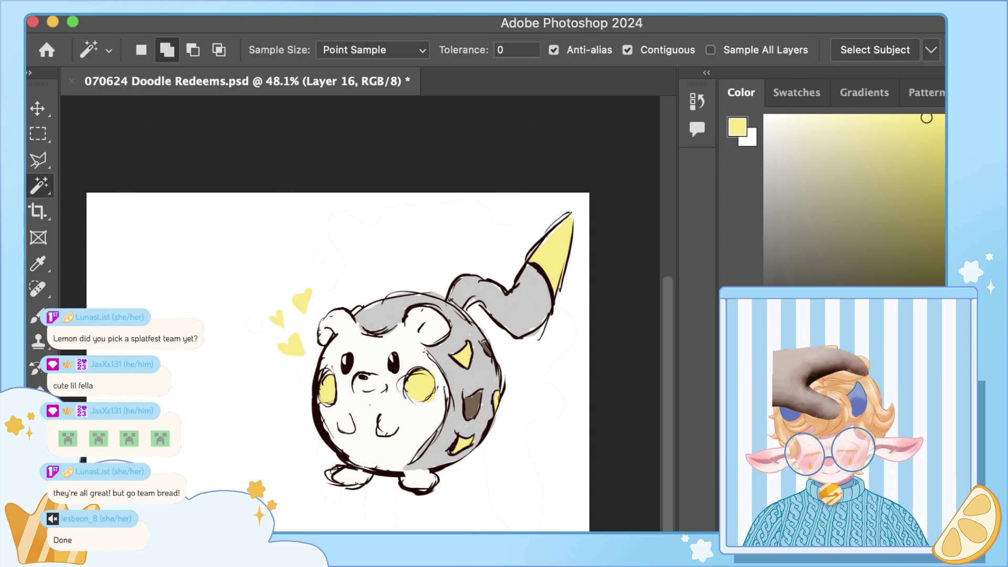
Step: Add a new layer for the background outline and set the brush smoothing to 77%
key(b)
key(alt+bracketright)
key(super+shift+alt+n)
mouse_move(290, 402)
mouse_down()
mouse_move(374, 256)
mouse_move(564, 305)
mouse_move(580, 406)
mouse_up()
key(ctrl+z)
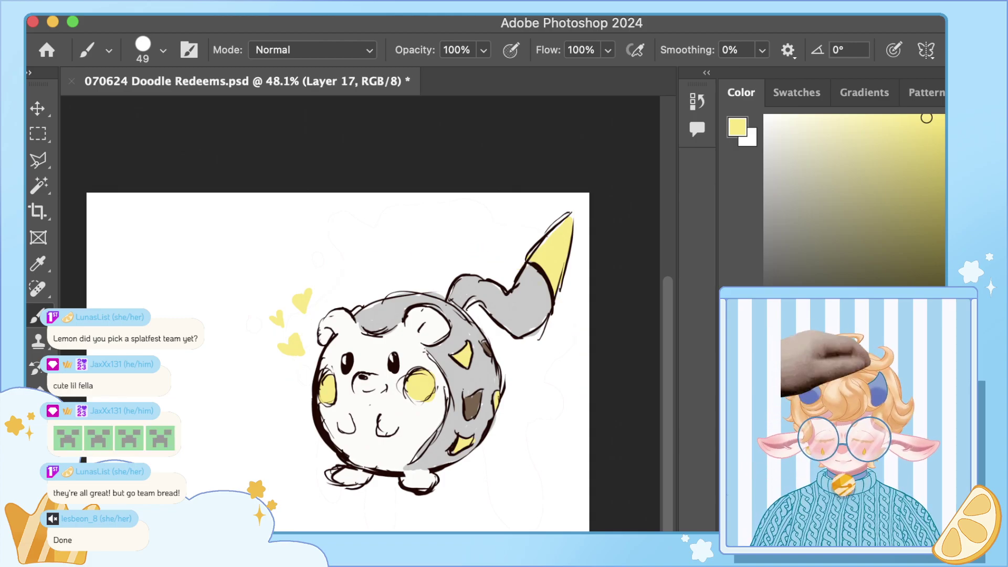
drag(762, 51, 837, 59)
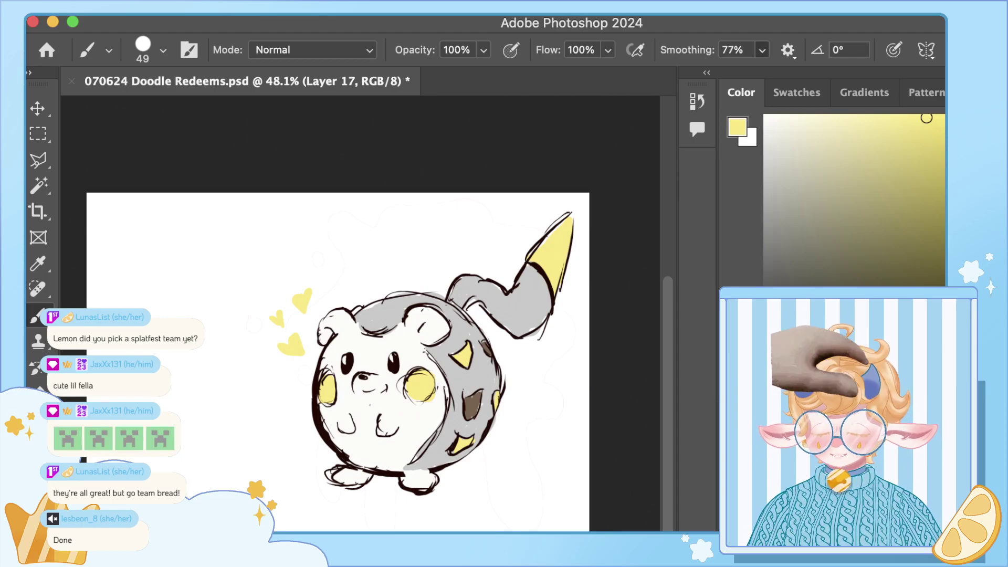
key(super+Tab)
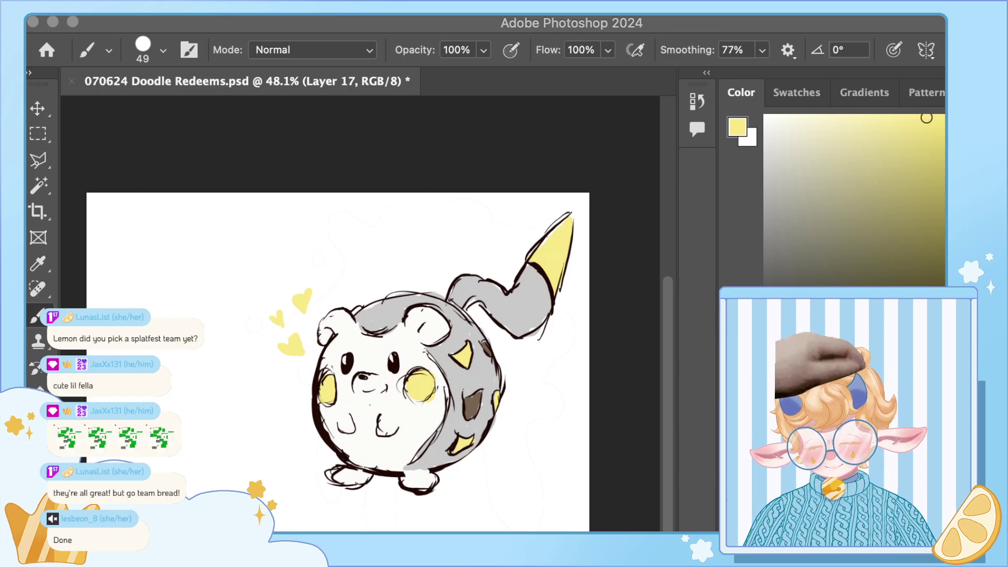
key(super+Tab)
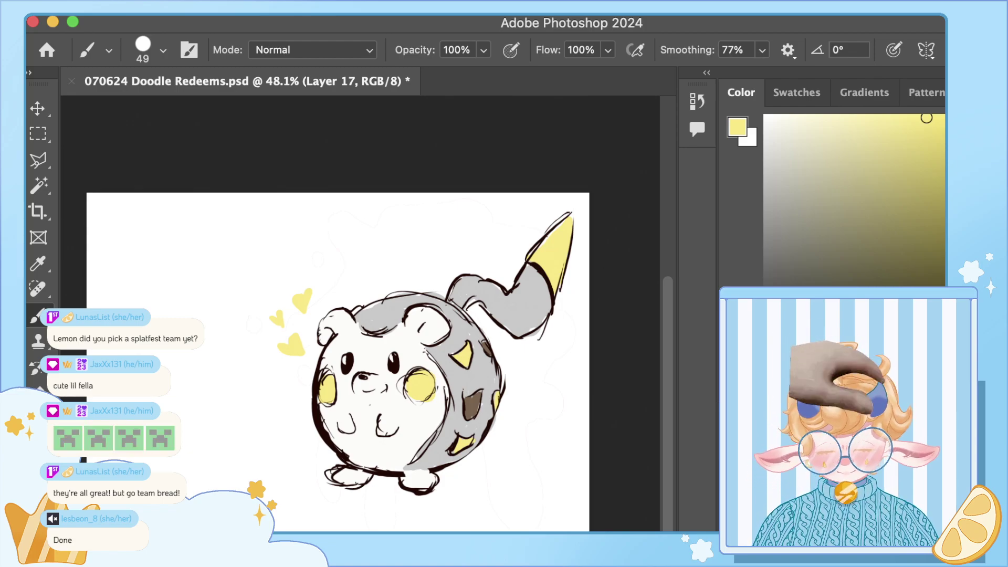
key(alt+bracketleft)
drag(325, 304, 274, 418)
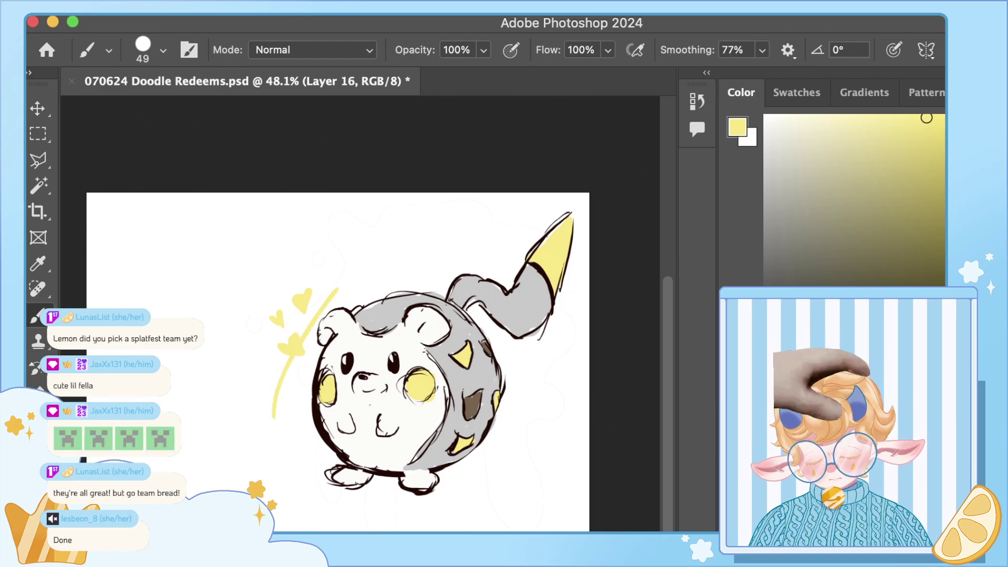
key(ctrl+z)
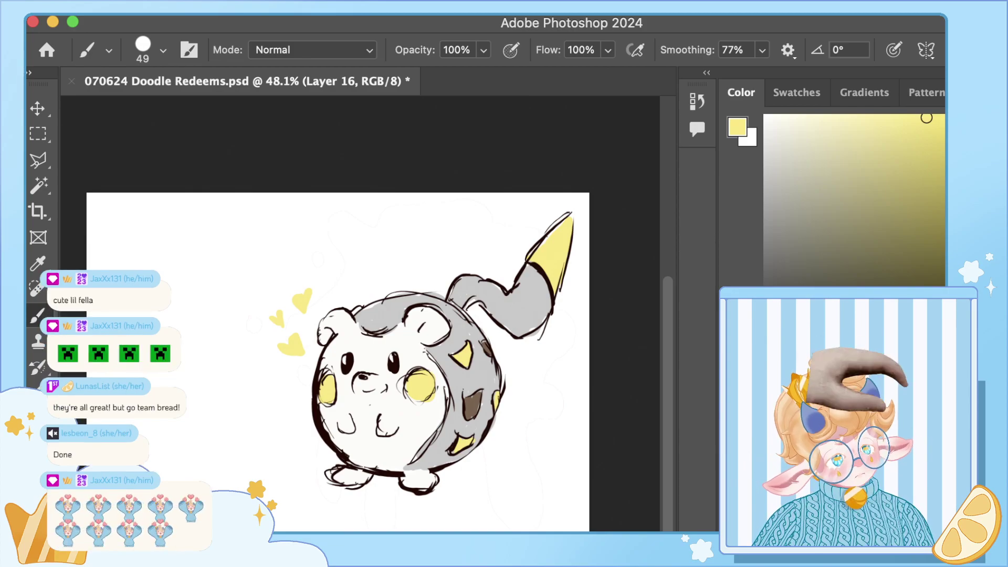
key(alt+bracketleft)
key(alt+bracketright)
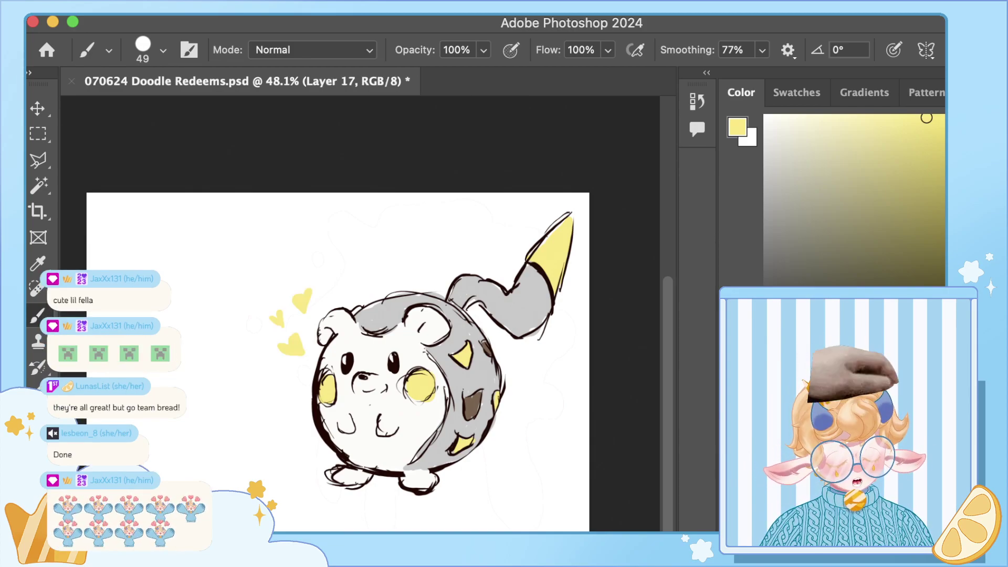
Step: Draw a large yellow Poké Ball outline around Togedemaru, with an upper dome, a middle line and a separate lower arc
mouse_move(270, 383)
mouse_down()
mouse_move(433, 237)
mouse_move(520, 263)
mouse_up()
key(ctrl+z)
mouse_move(270, 382)
mouse_down()
mouse_move(450, 237)
mouse_move(569, 357)
mouse_move(570, 417)
mouse_move(298, 329)
mouse_move(514, 286)
mouse_move(572, 417)
mouse_up()
key(ctrl+z)
mouse_move(273, 396)
mouse_down()
mouse_move(572, 414)
mouse_move(282, 437)
mouse_move(317, 493)
mouse_move(397, 523)
mouse_move(495, 515)
mouse_move(571, 449)
mouse_up()
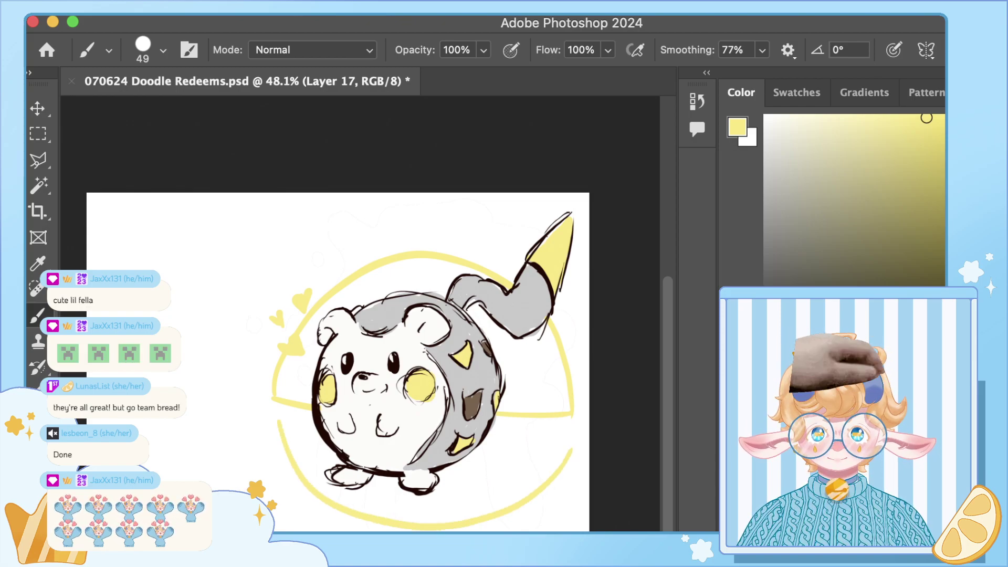
Step: Rotate the Poké Ball outline to about -21°, narrow it to about 91% width and shift it up and left around Togedemaru
key(v)
drag(574, 390, 560, 331)
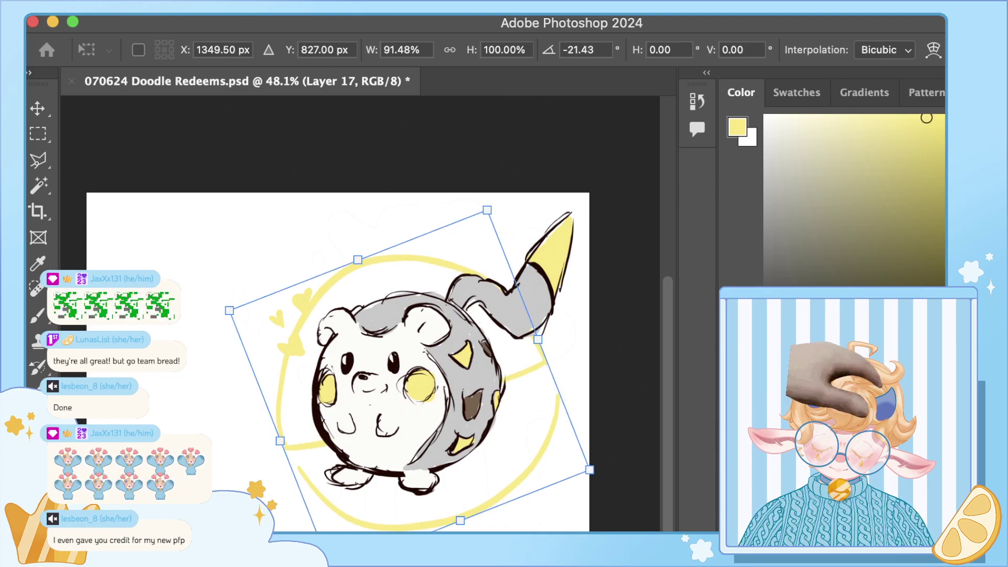
drag(419, 367, 388, 333)
key(Return)
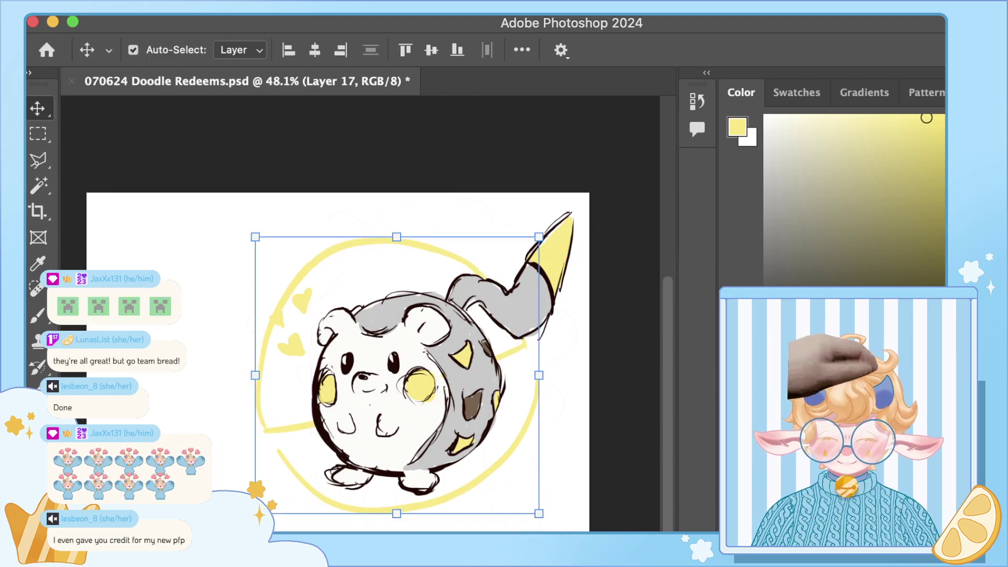
Step: On a new layer, recolour the ball outline's upper half red with a size 121 brush at 0% smoothing, and merge it down
key(alt+shift+super+n)
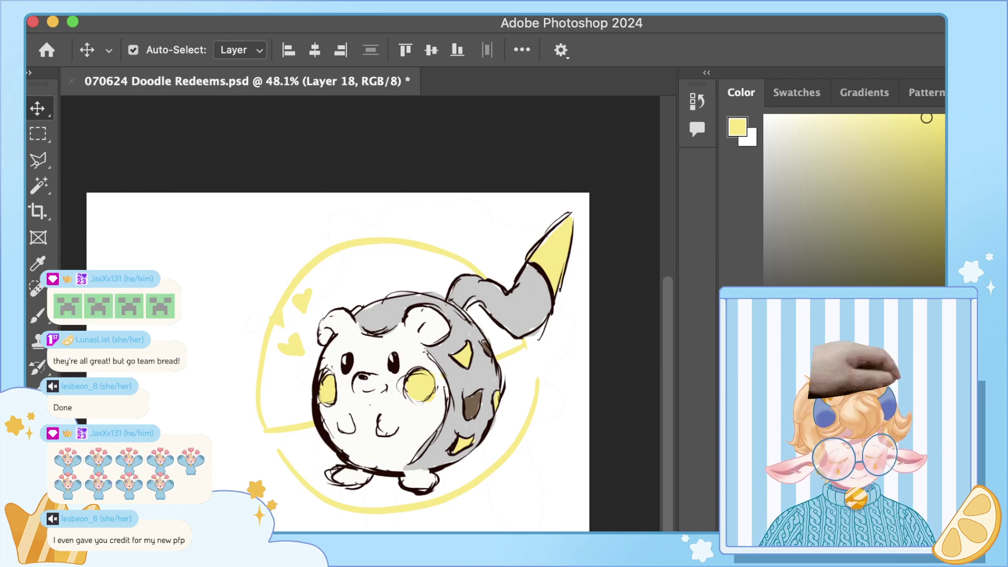
click(1007, 368)
click(998, 148)
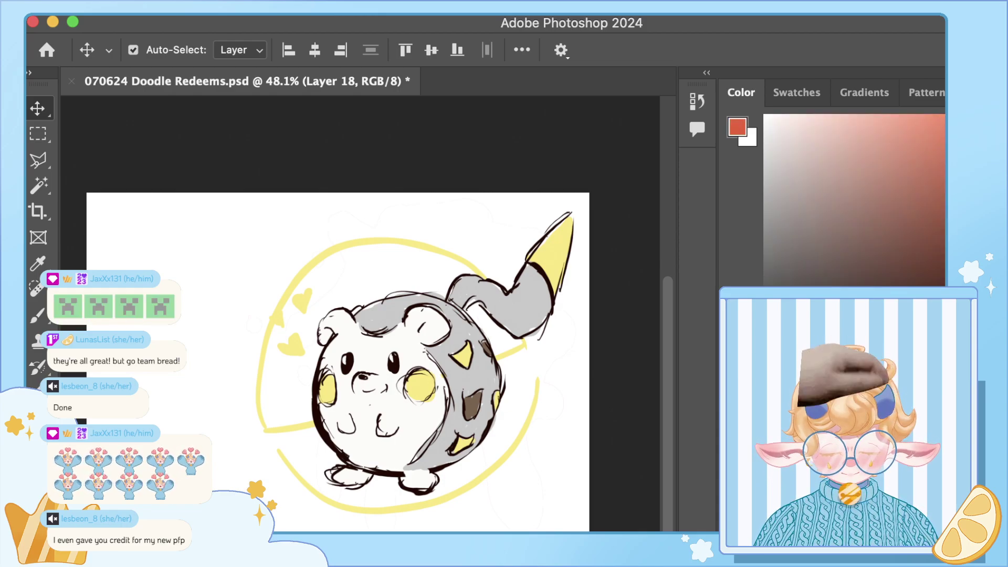
key(b)
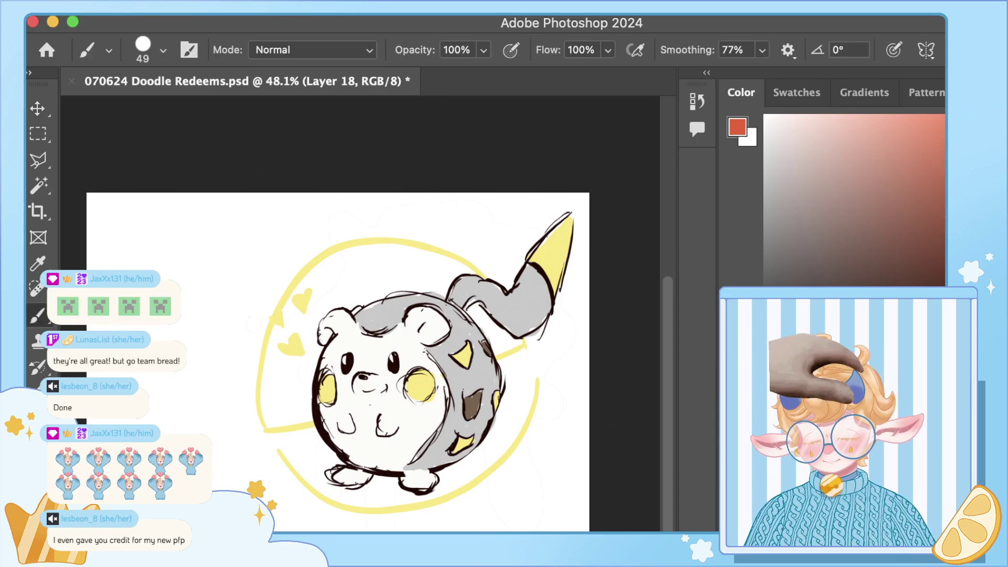
click(762, 50)
drag(801, 71, 722, 71)
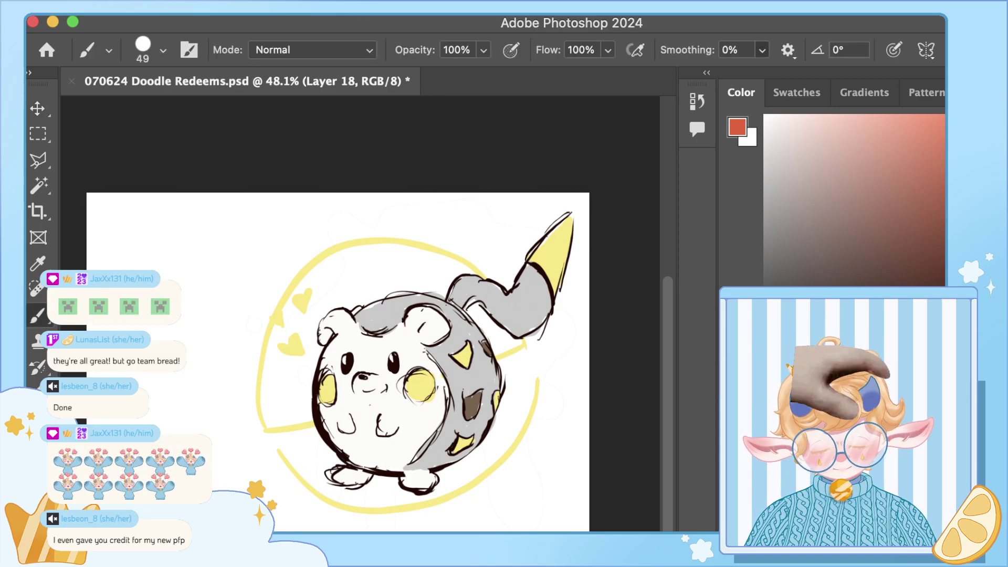
click(163, 51)
drag(220, 100, 239, 100)
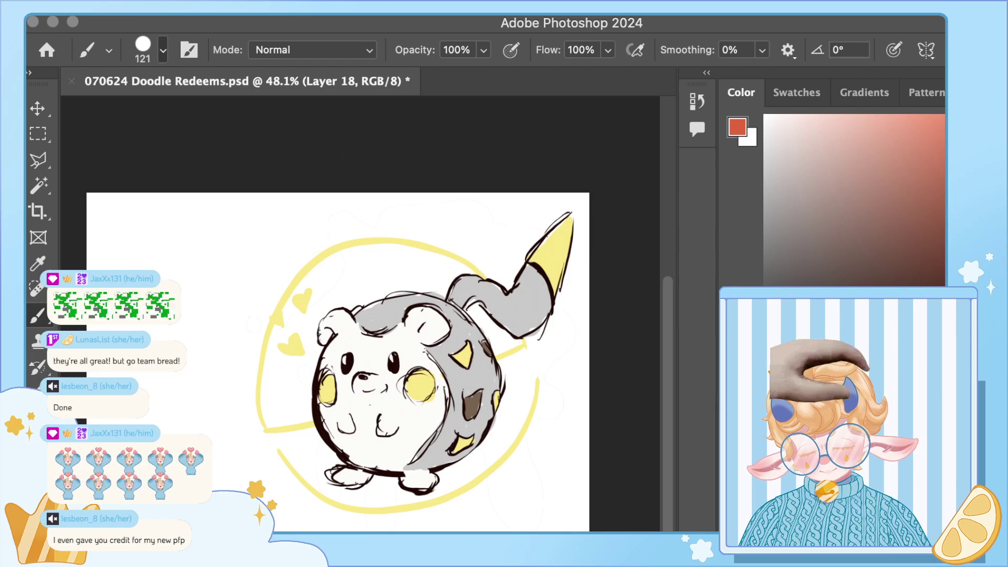
drag(496, 358, 525, 344)
mouse_move(261, 417)
mouse_down()
mouse_move(267, 326)
mouse_move(303, 269)
mouse_move(405, 241)
mouse_move(484, 277)
mouse_up()
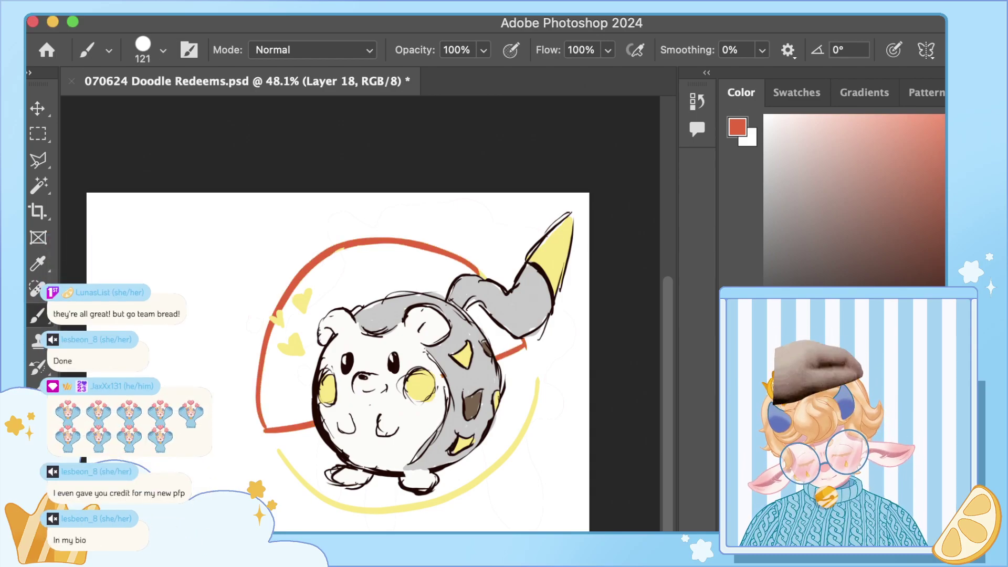
key(super+e)
Step: On a new layer, paint the ball's lower arc pale lavender, cover it with light blue, and sample the upper arc's red
key(super+alt+shift+n)
click(800, 118)
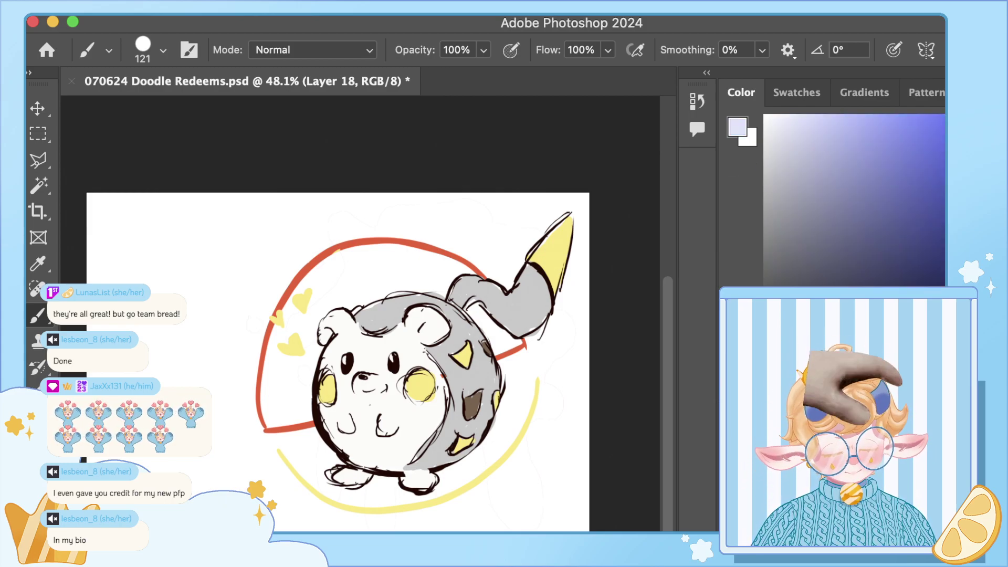
mouse_move(277, 449)
mouse_down()
mouse_move(377, 510)
mouse_move(506, 462)
mouse_up()
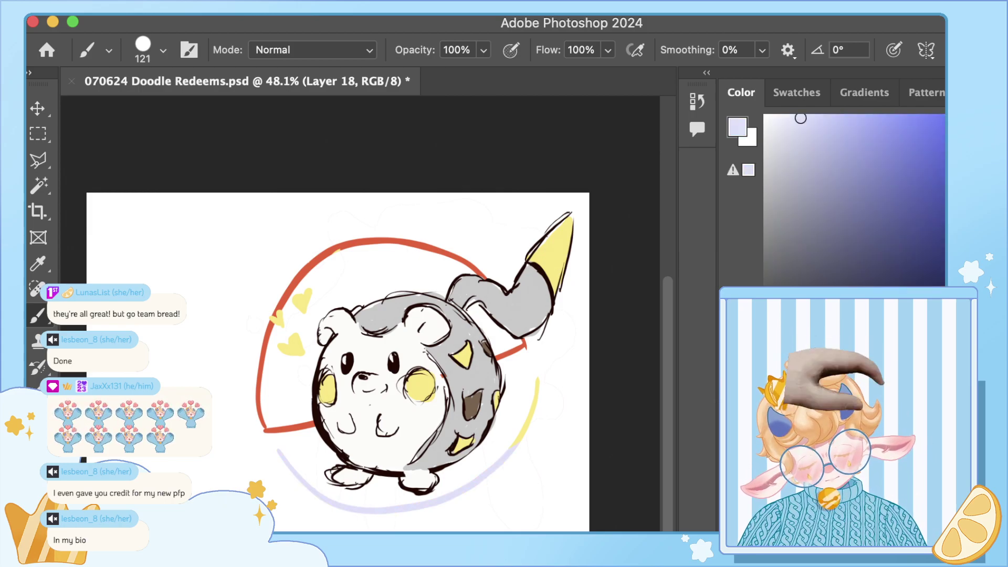
mouse_move(278, 450)
mouse_down()
mouse_move(392, 511)
mouse_move(412, 508)
mouse_up()
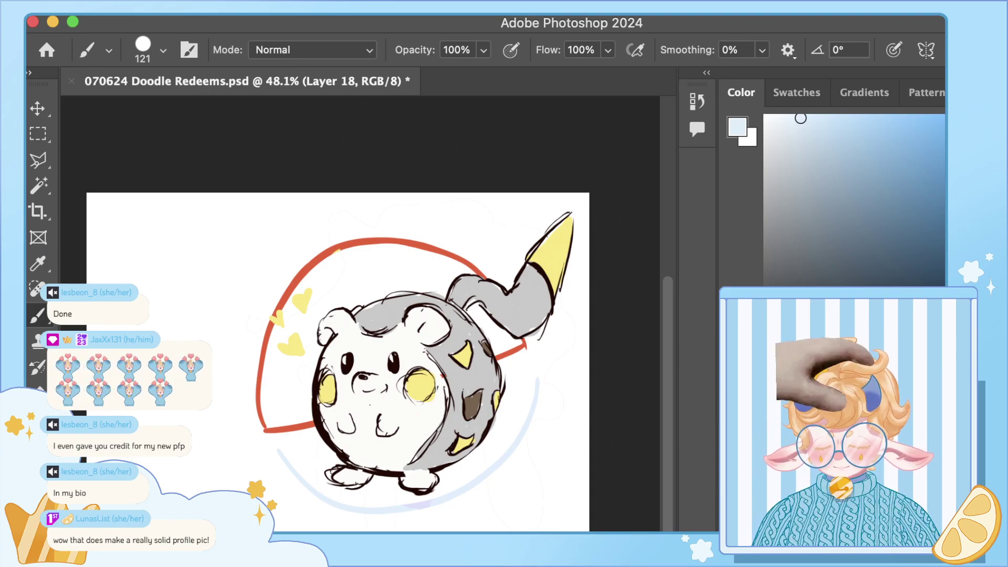
alt+click(429, 241)
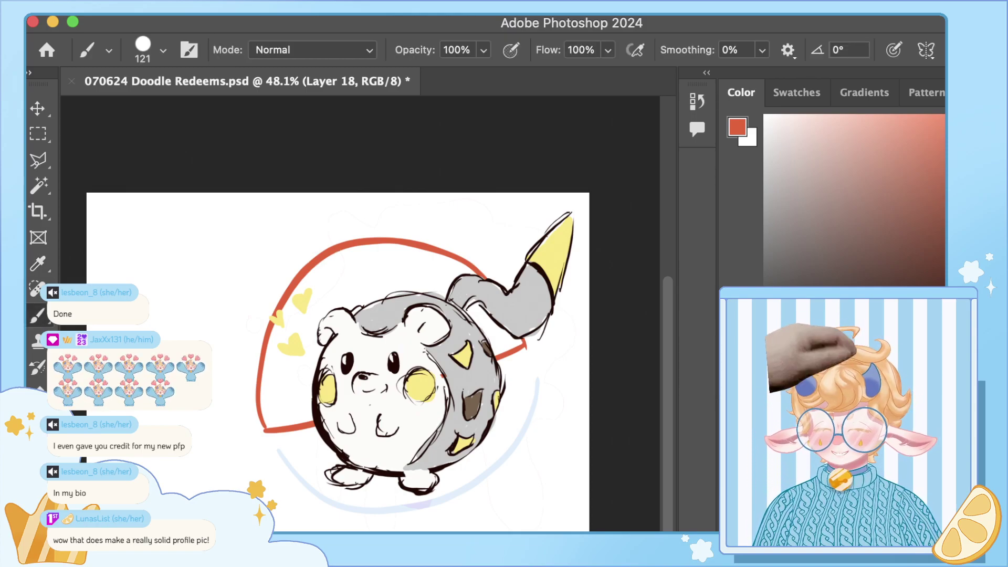
key(z)
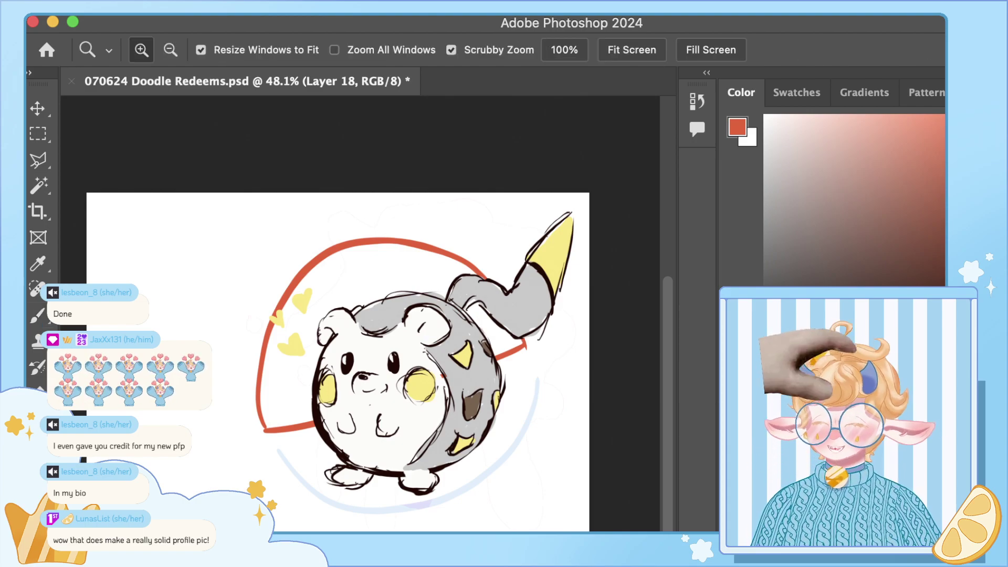
mouse_move(495, 529)
mouse_down()
mouse_move(530, 529)
mouse_move(511, 529)
mouse_up()
scroll(333, 332, up, 5)
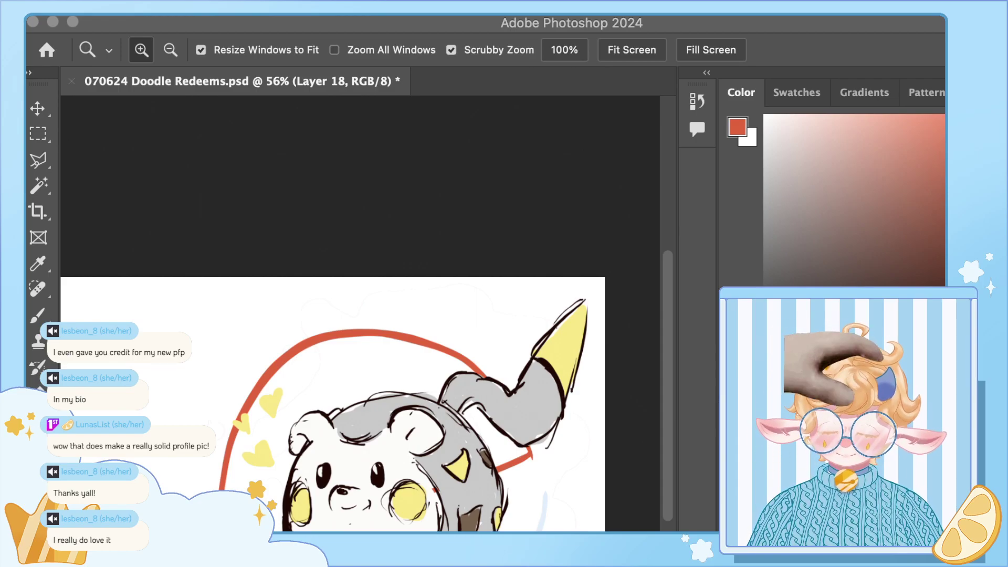
key(super+Tab)
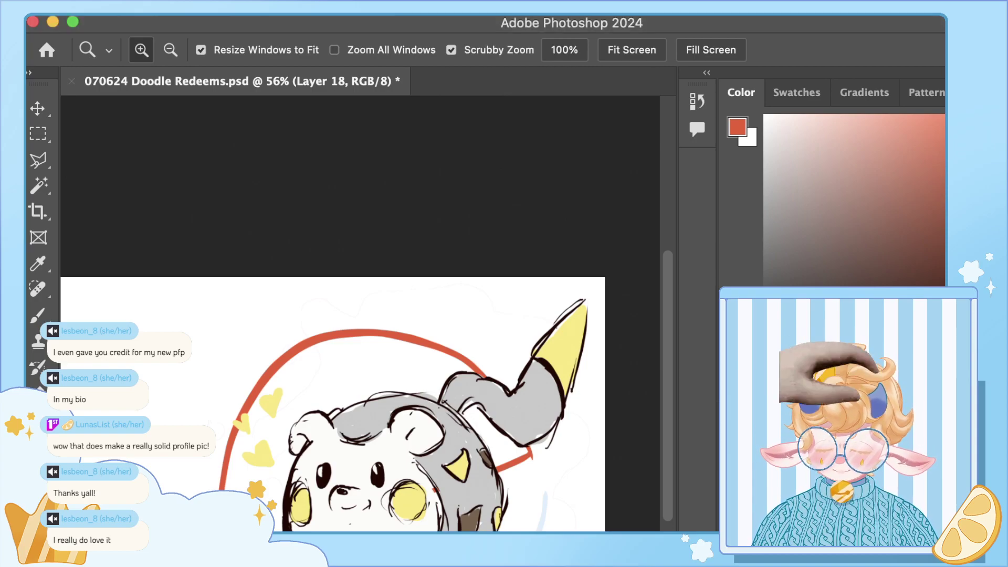
scroll(333, 389, down, 2)
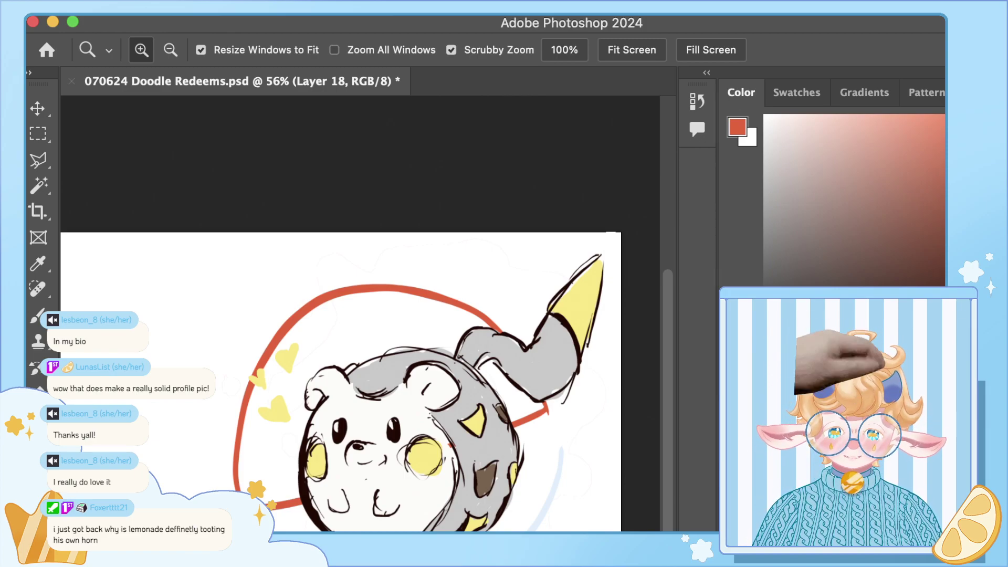
key(super+Tab)
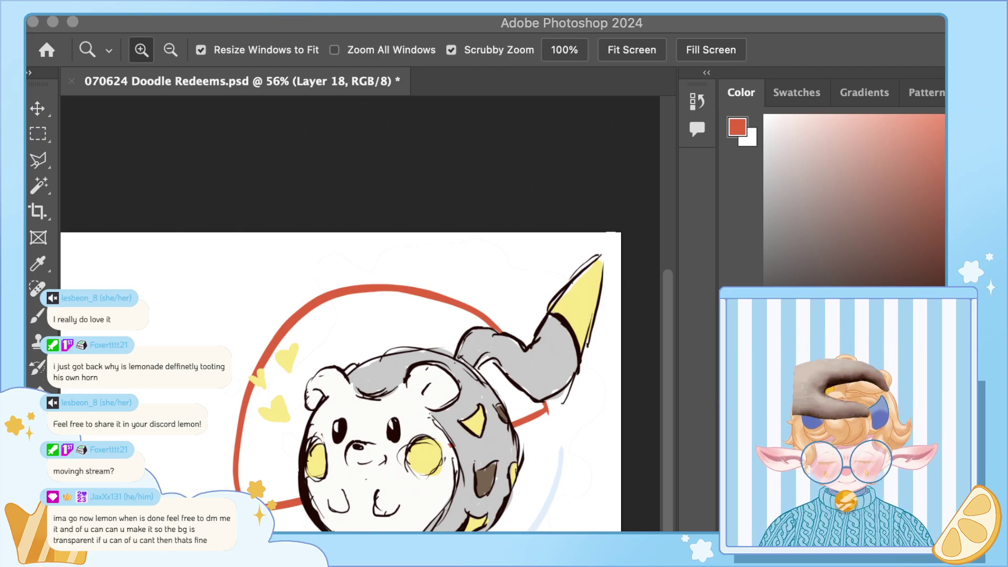
key(super+Tab)
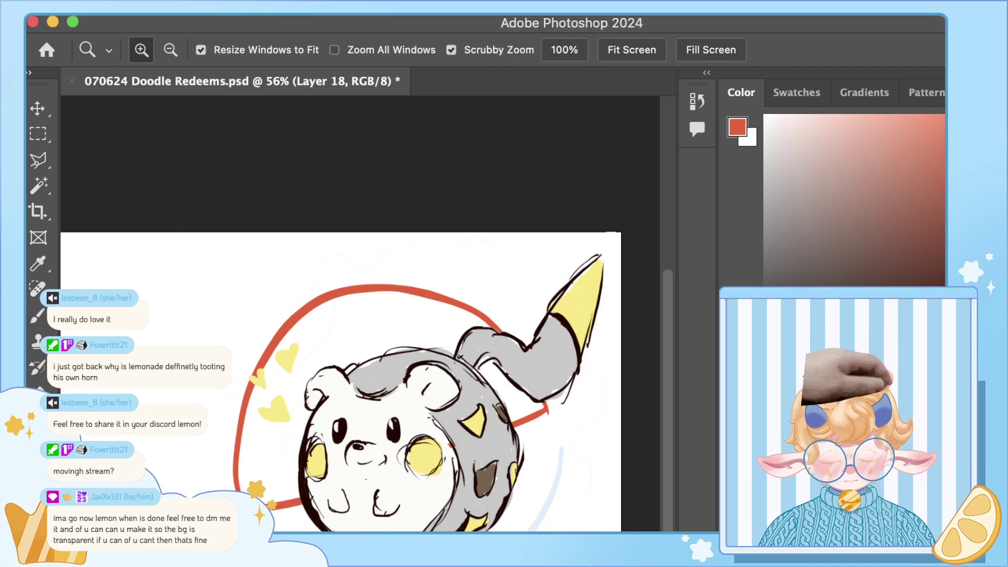
Step: Hide the white background and crop the canvas to a 1:1 square around Togedemaru, including the whole tail
key(super+comma)
scroll(360, 314, left, 2)
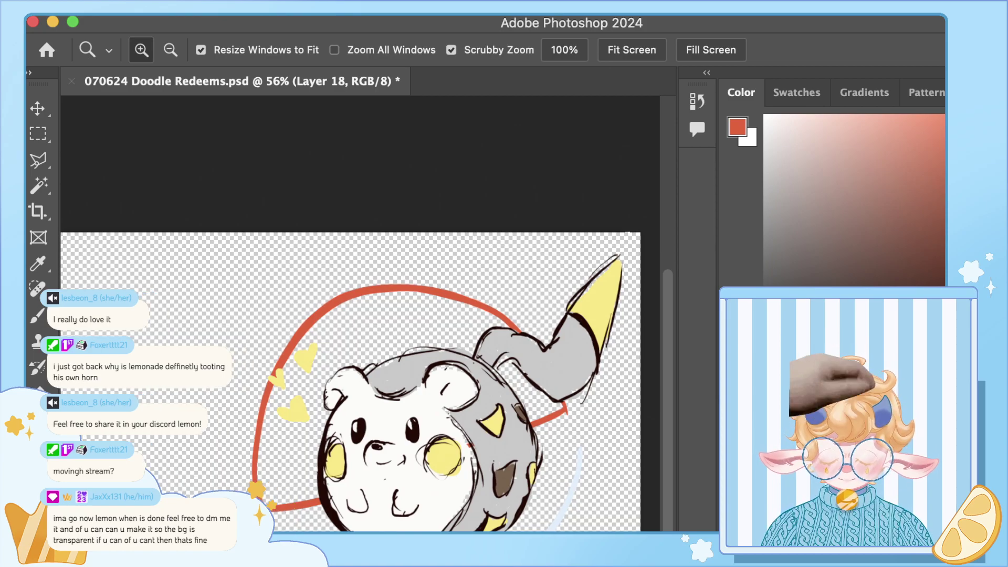
key(c)
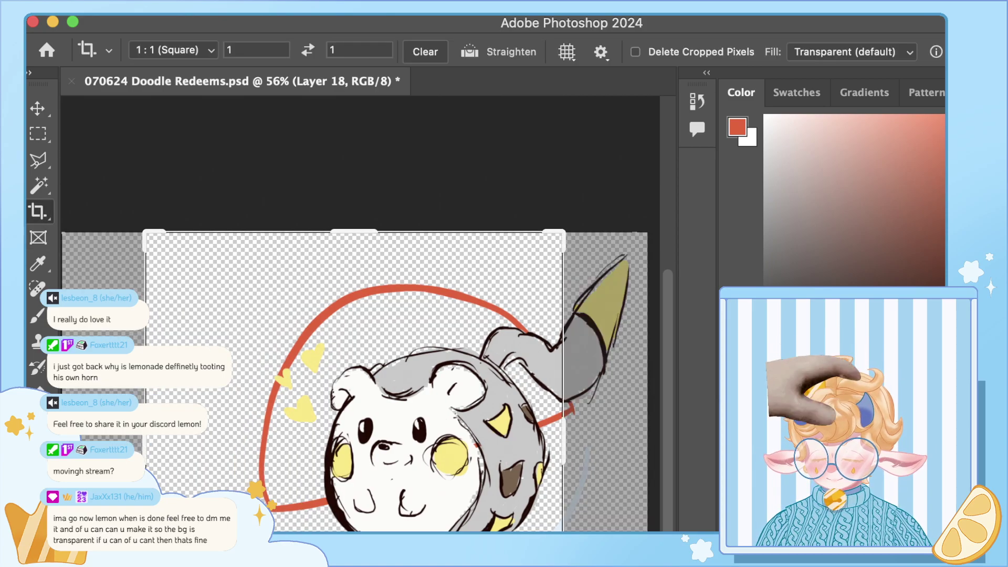
drag(413, 383, 597, 566)
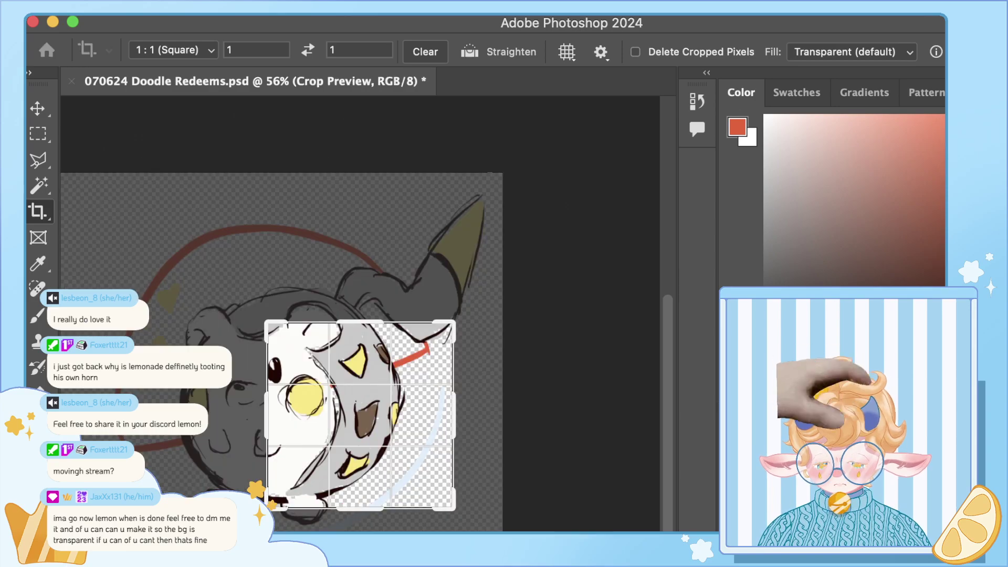
drag(268, 321, 199, 254)
drag(522, 566, 542, 566)
drag(180, 415, 167, 415)
mouse_move(304, 407)
mouse_down()
mouse_move(295, 400)
mouse_move(307, 400)
mouse_up()
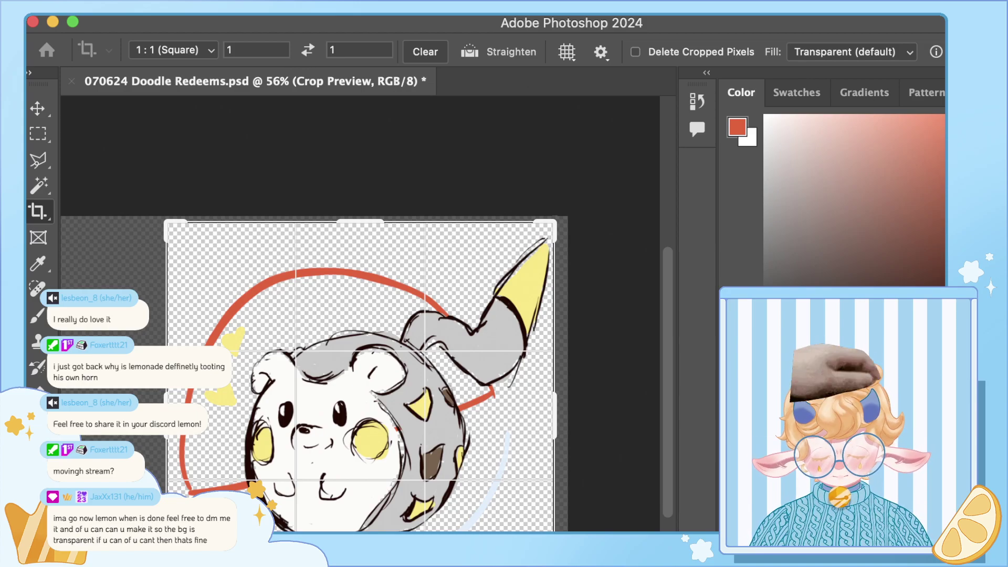
key(Return)
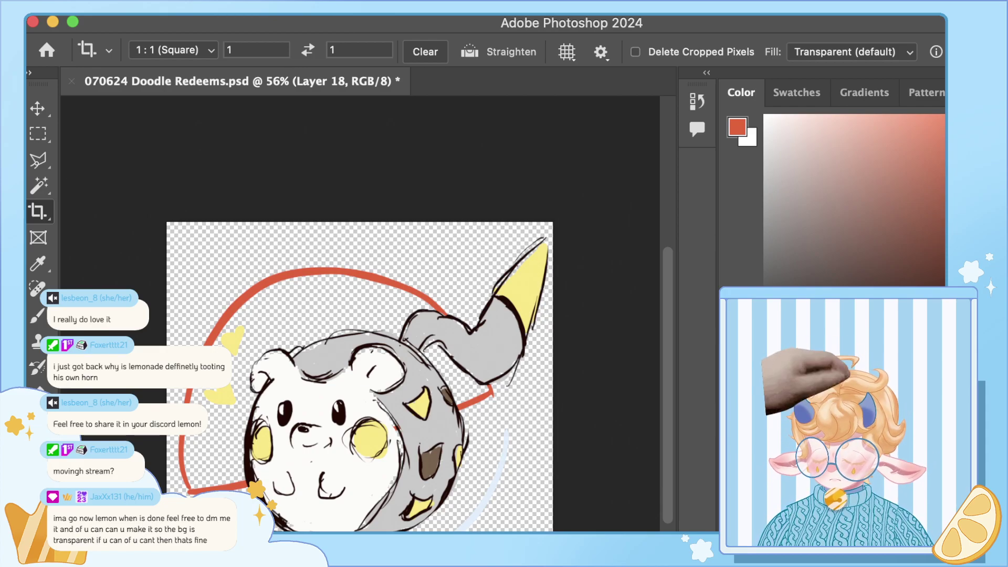
key(super+Tab)
key(super+Tab)
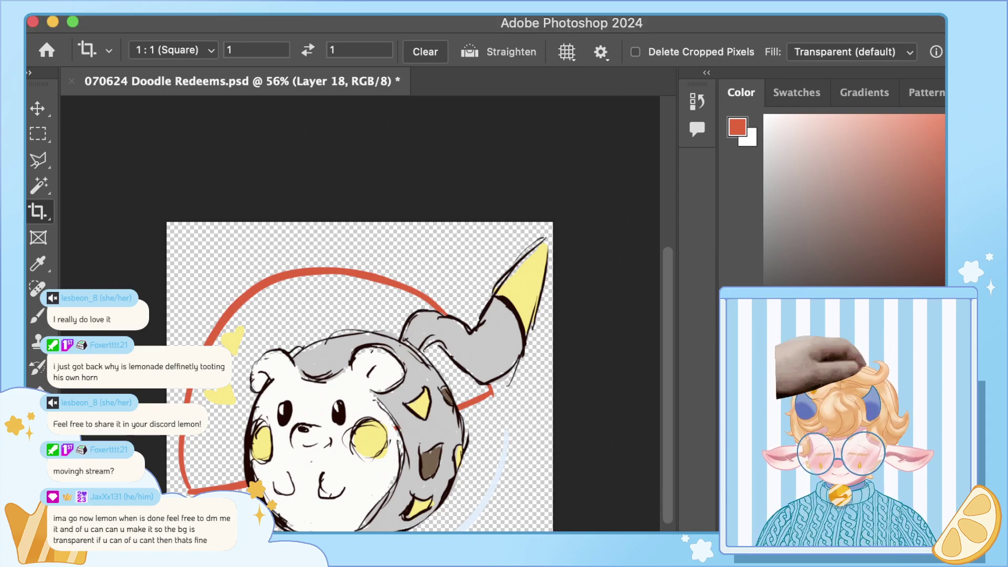
key(super+Tab)
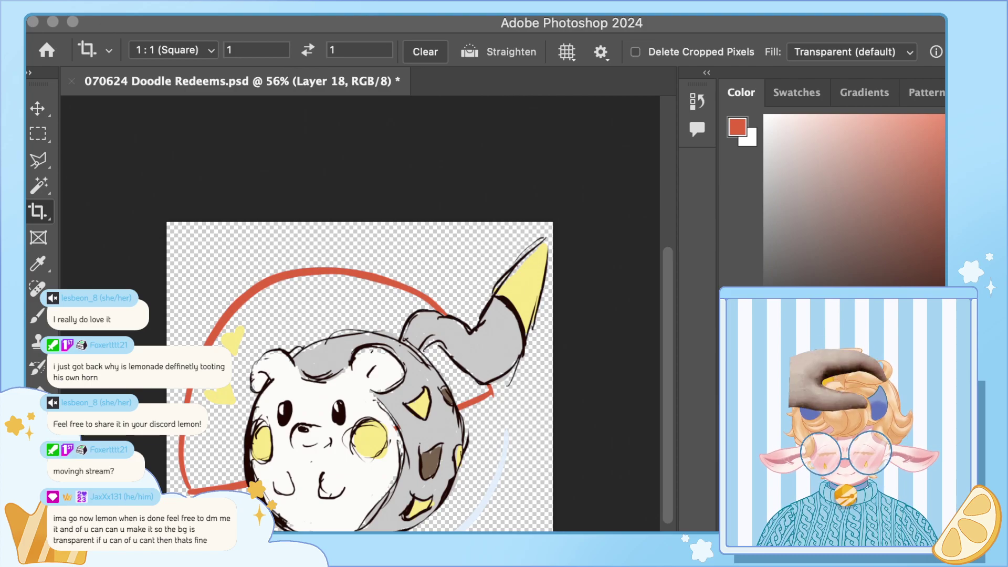
key(super+Tab)
Step: Undo the square crop and the hiding of the white background, and save the layered document
key(super+z)
key(super+z)
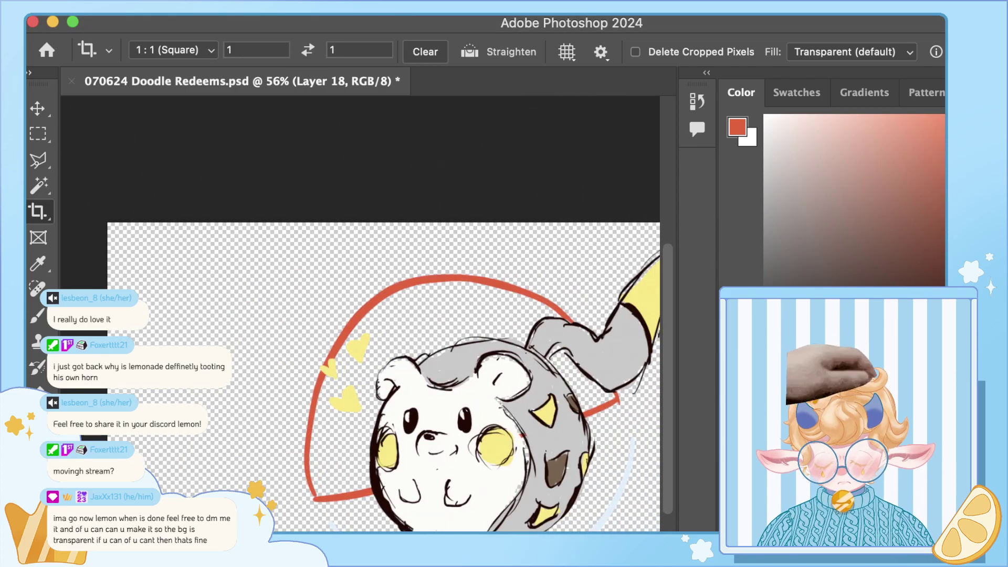
key(super+z)
key(super+z)
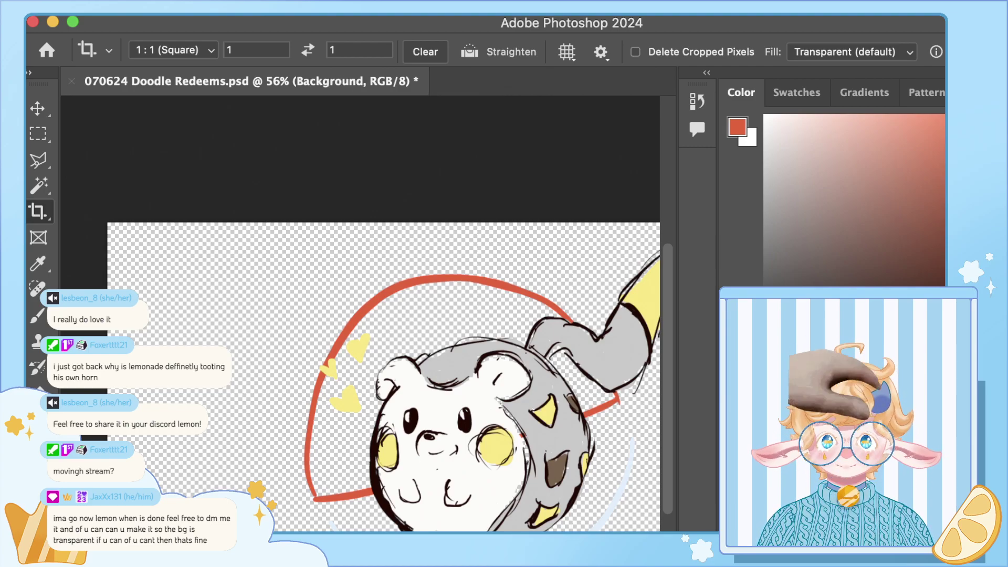
key(super+z)
key(super+z)
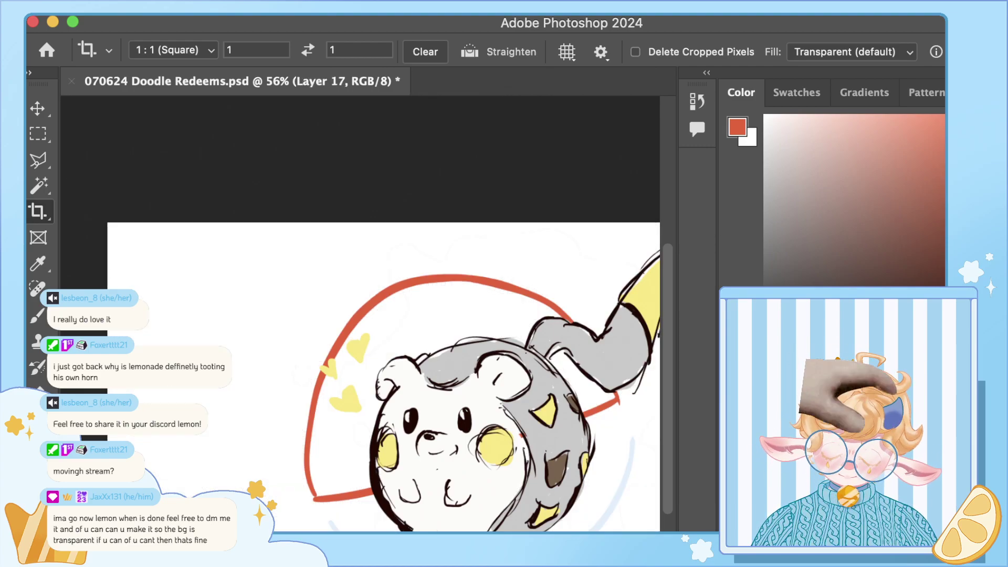
key(super+z)
key(super+z)
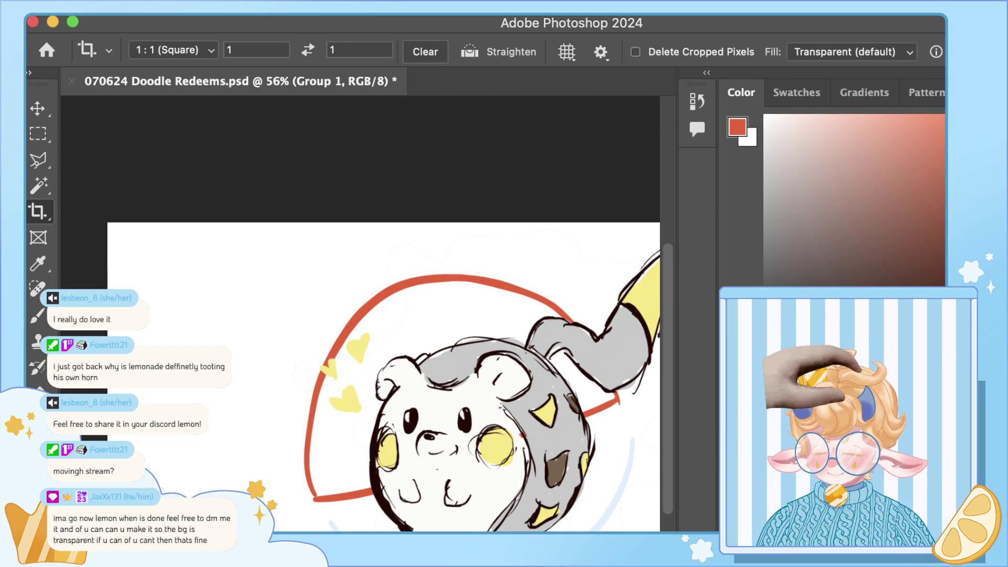
key(super+s)
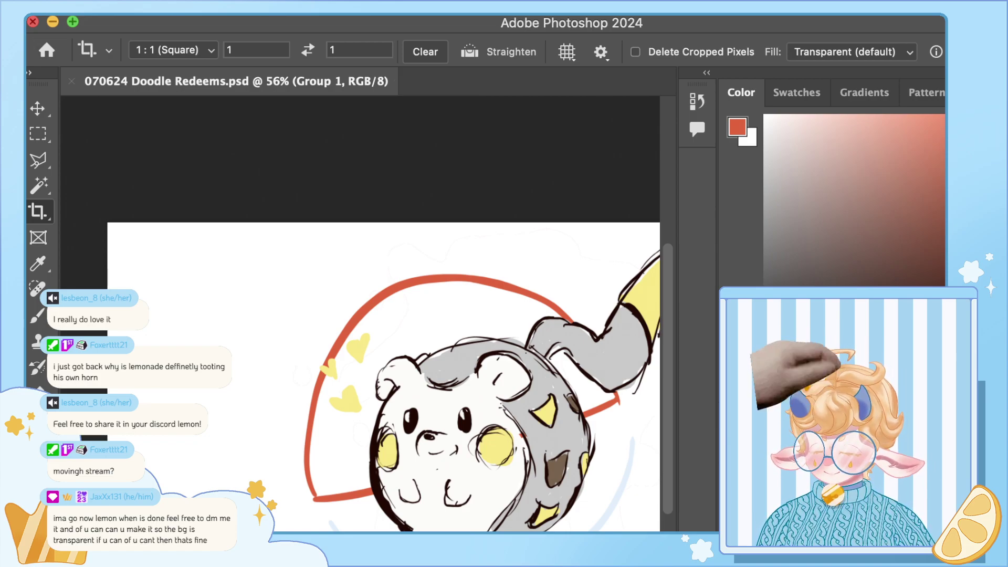